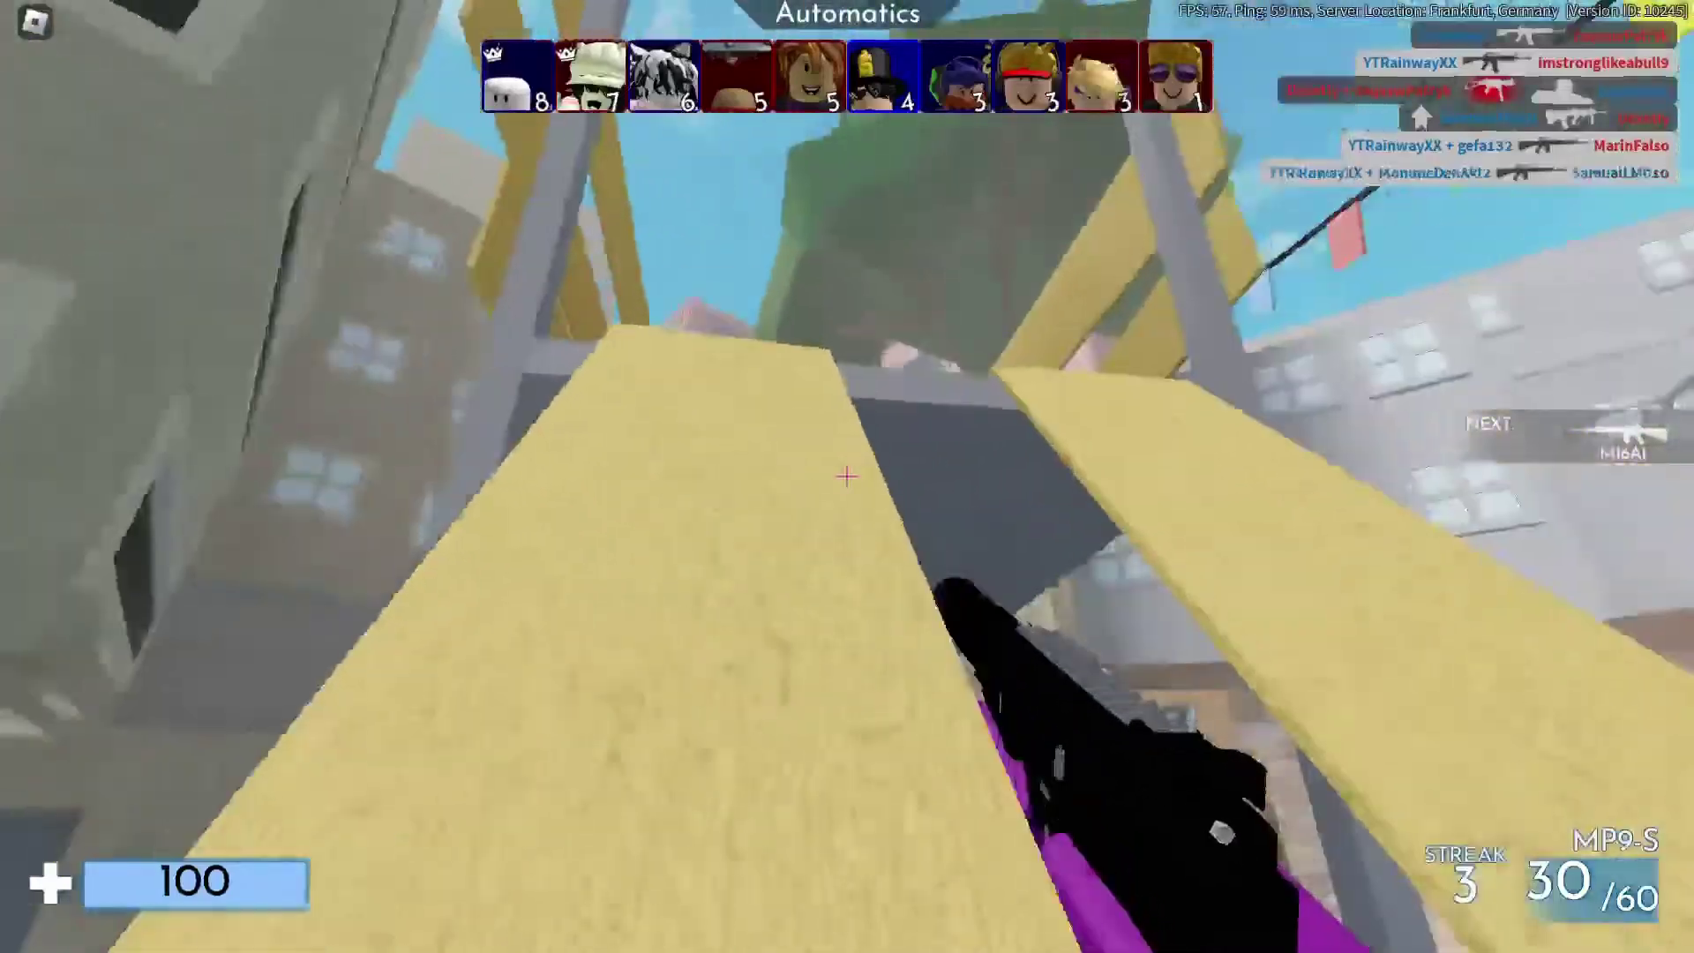
key("w")
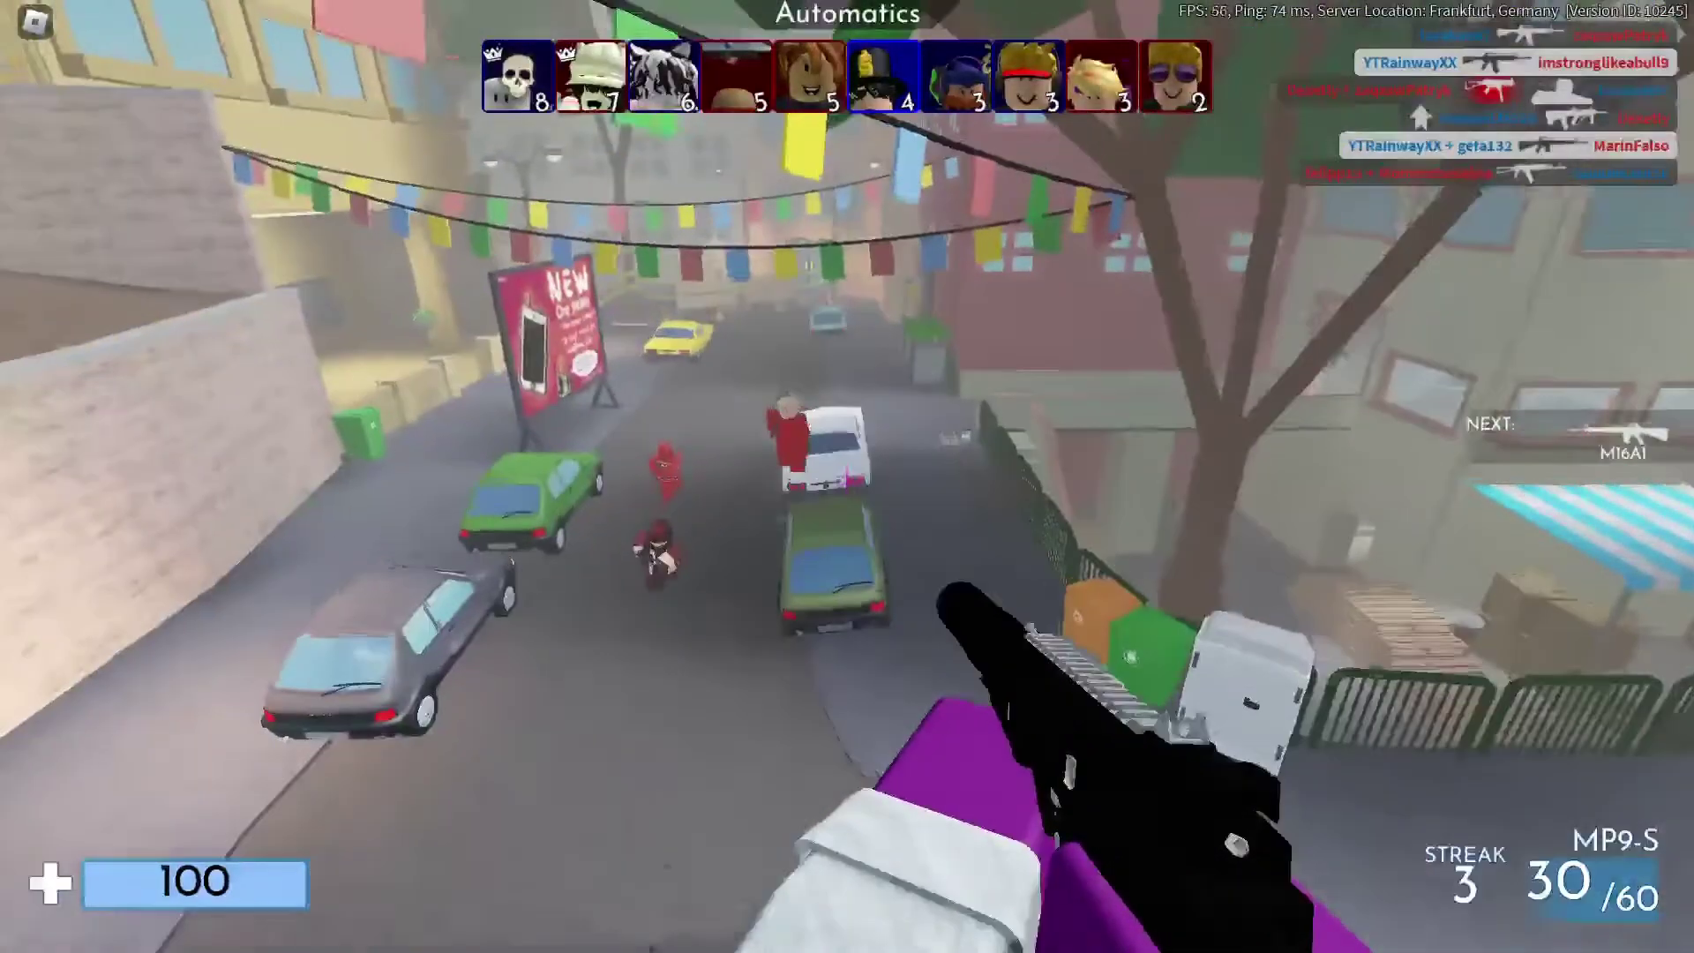
left_click(847, 477)
key("w")
left_click(847, 477)
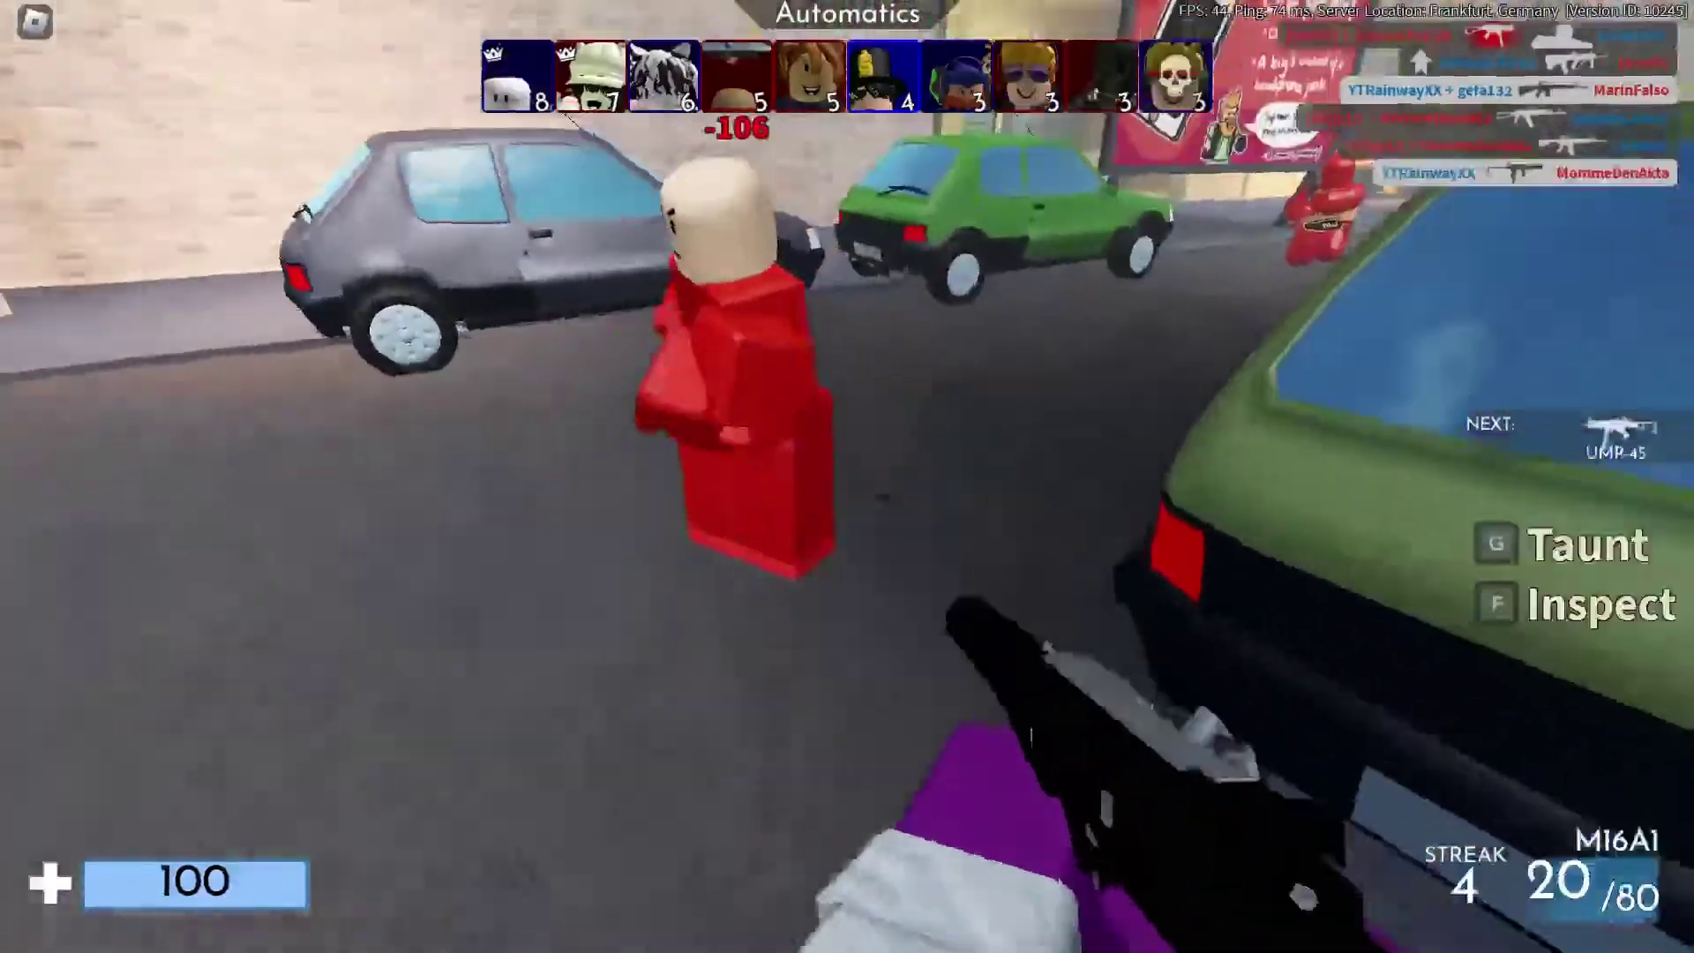
left_click(847, 476)
key("w")
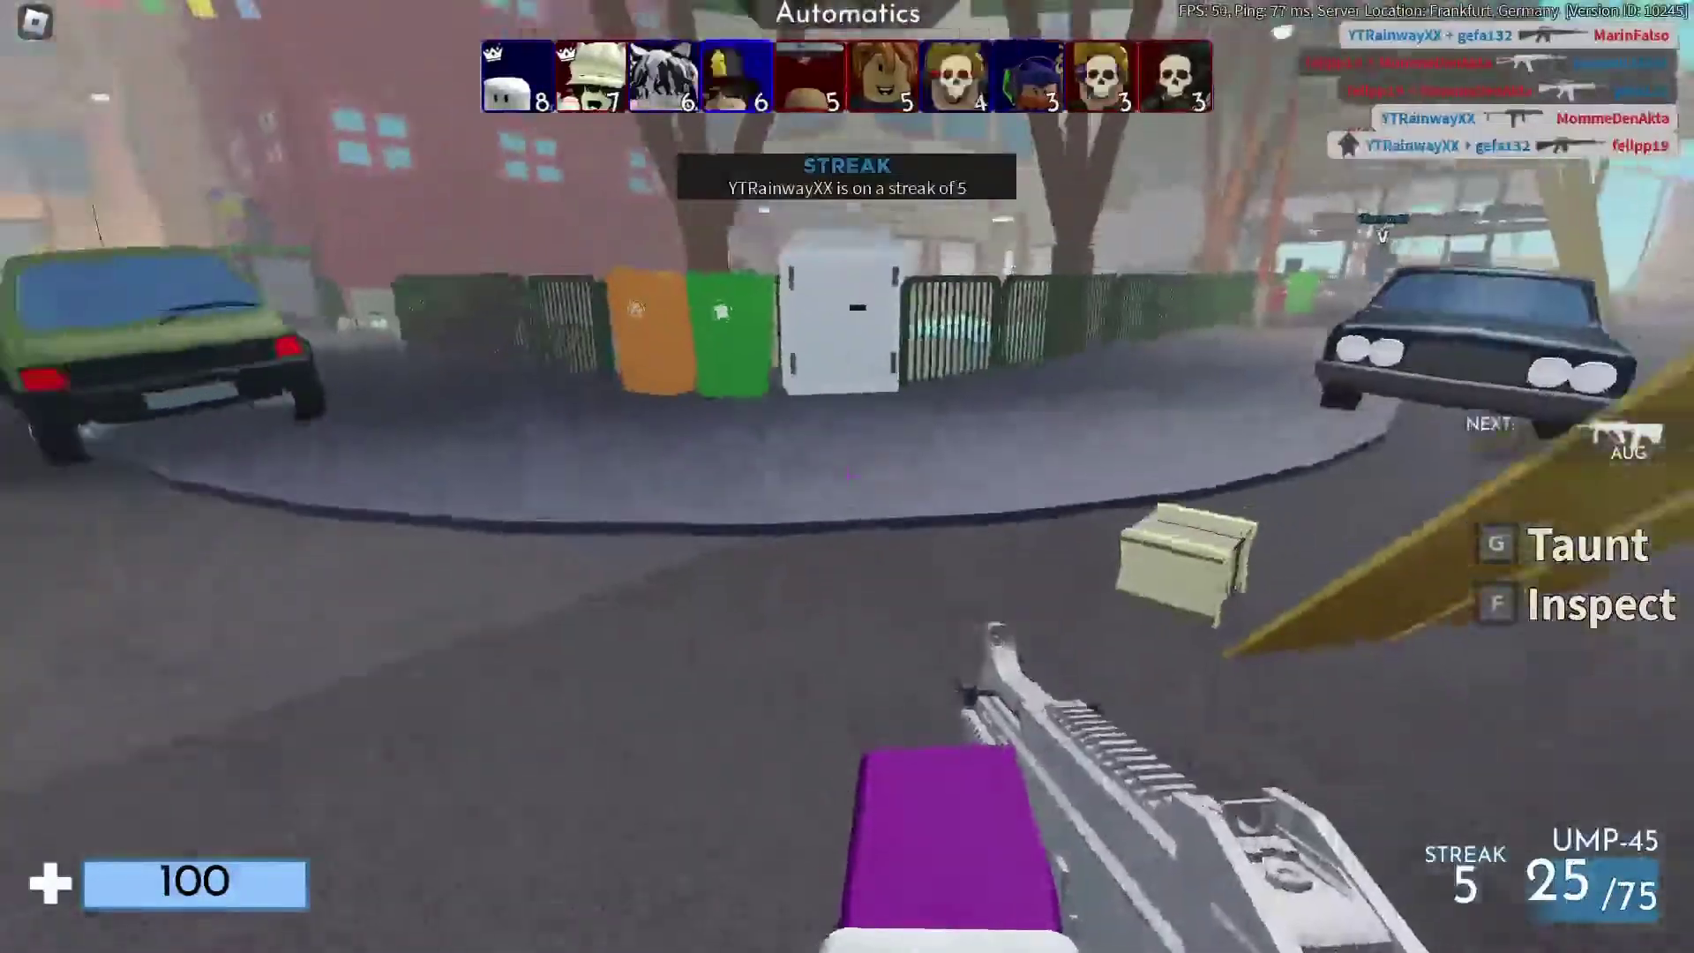
left_click(847, 477)
left_click(847, 476)
left_click(847, 476)
left_click(847, 477)
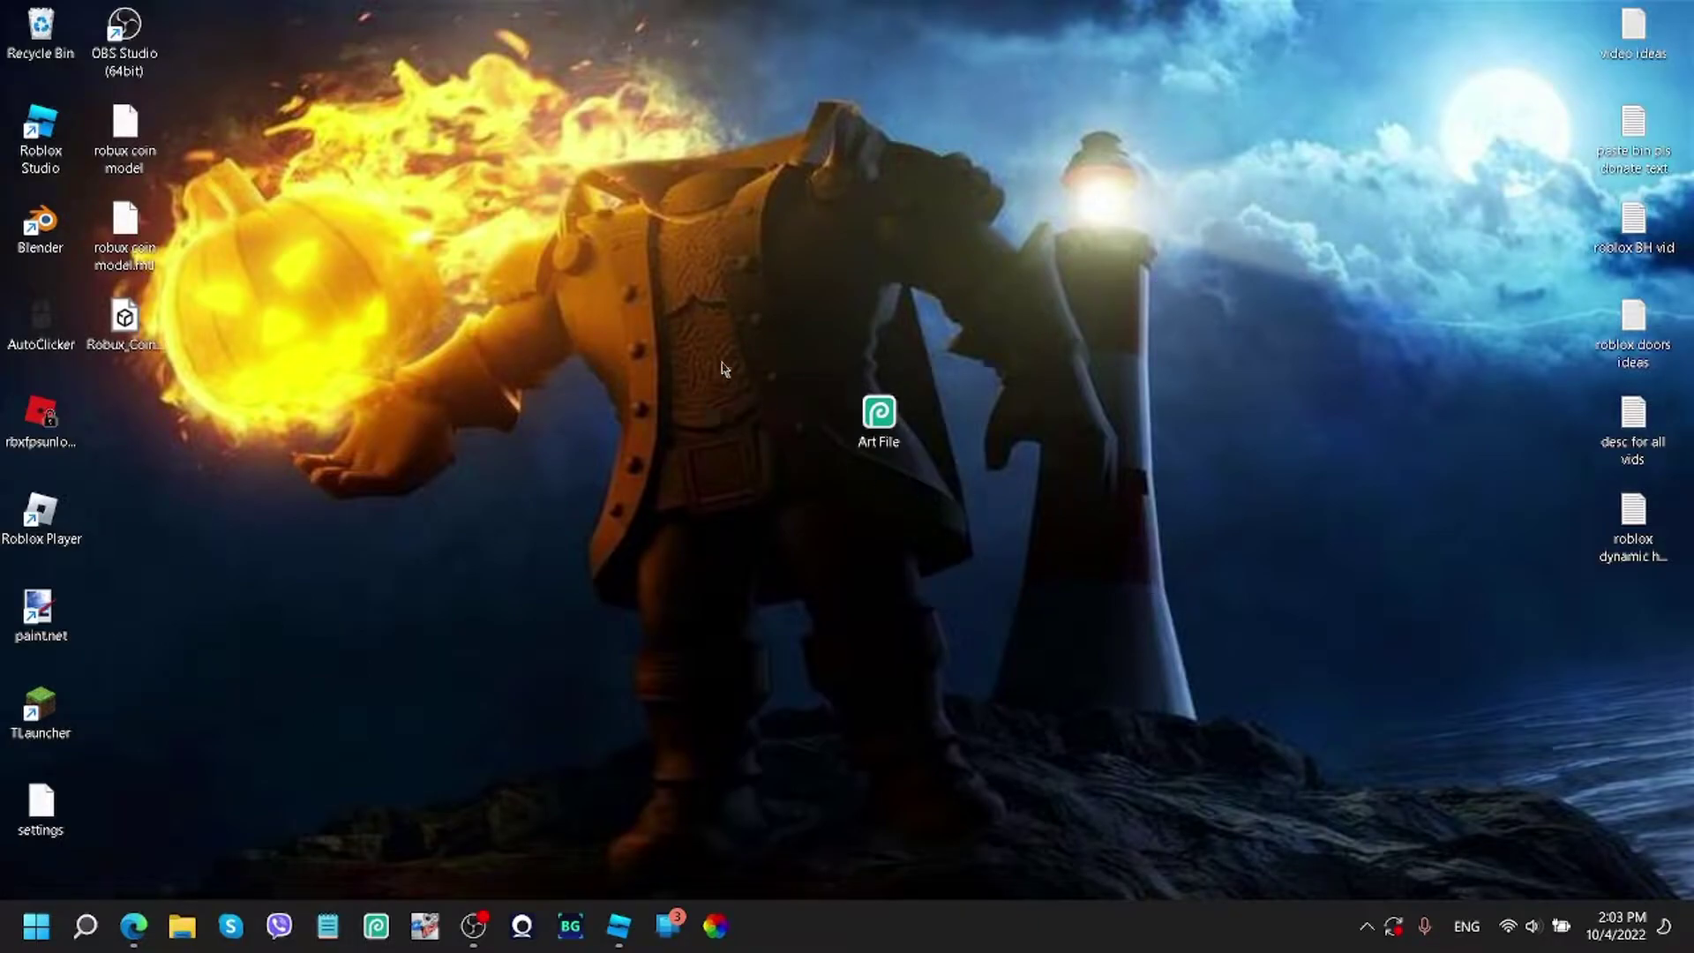
Open the Art File template from the desktop and hide its Read This layer group.
double_click(882, 431)
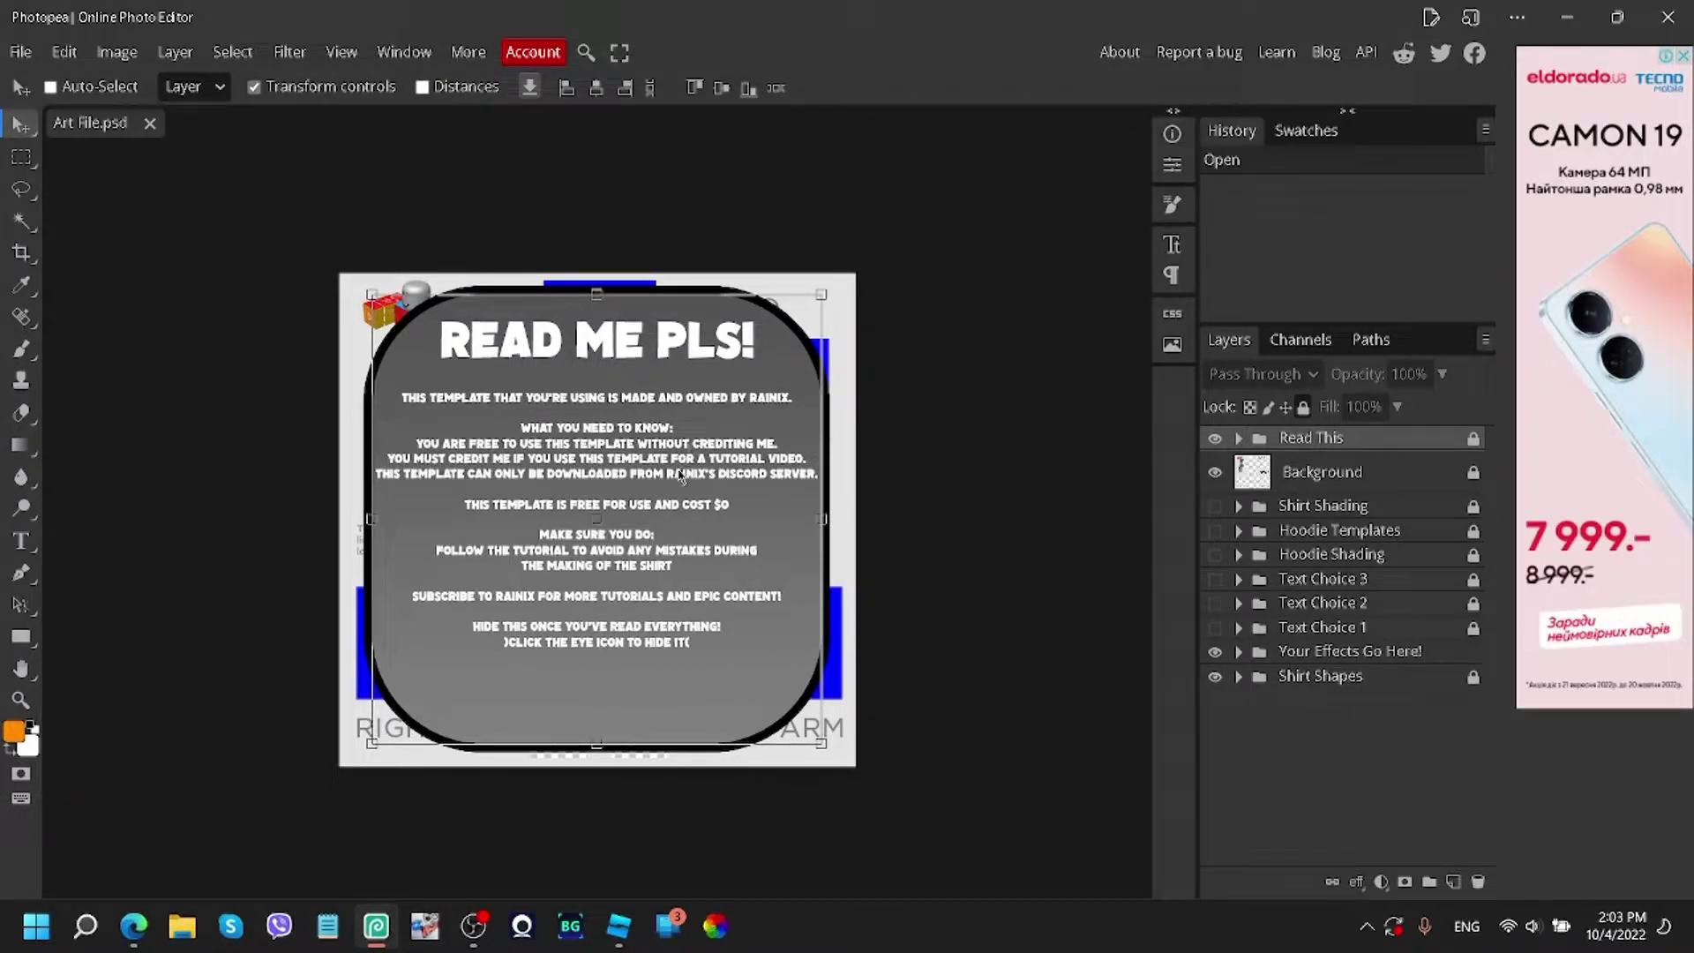
scroll(609, 540, "up", 1)
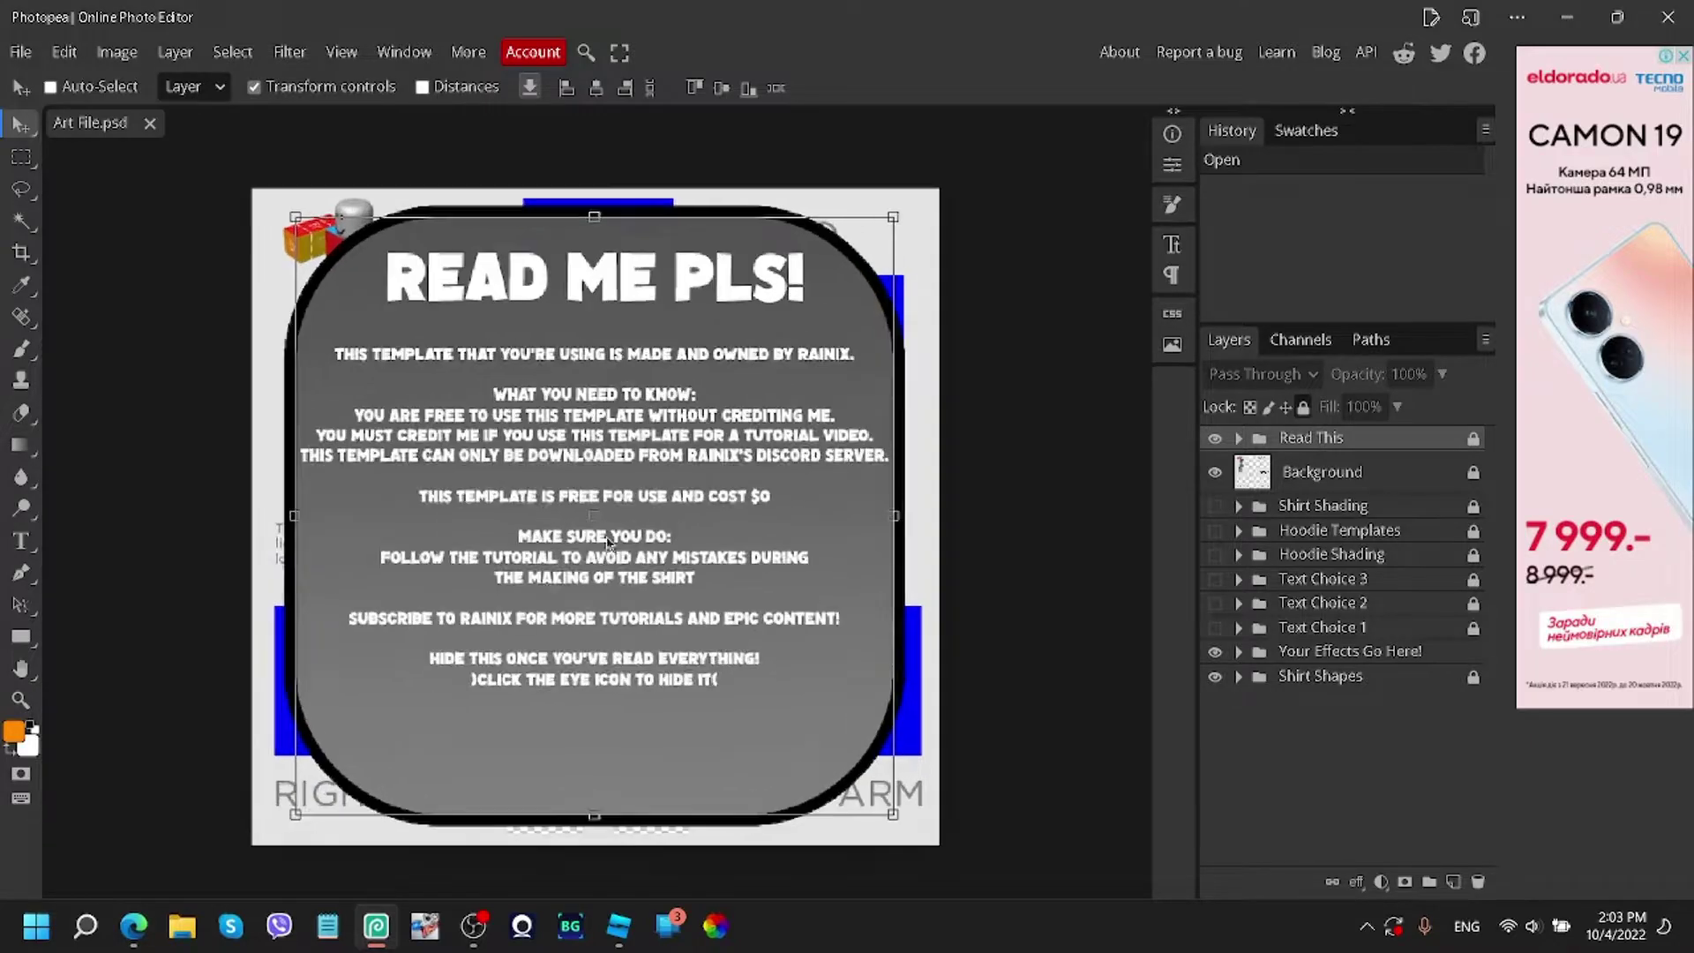
left_click_drag(607, 549, 623, 531)
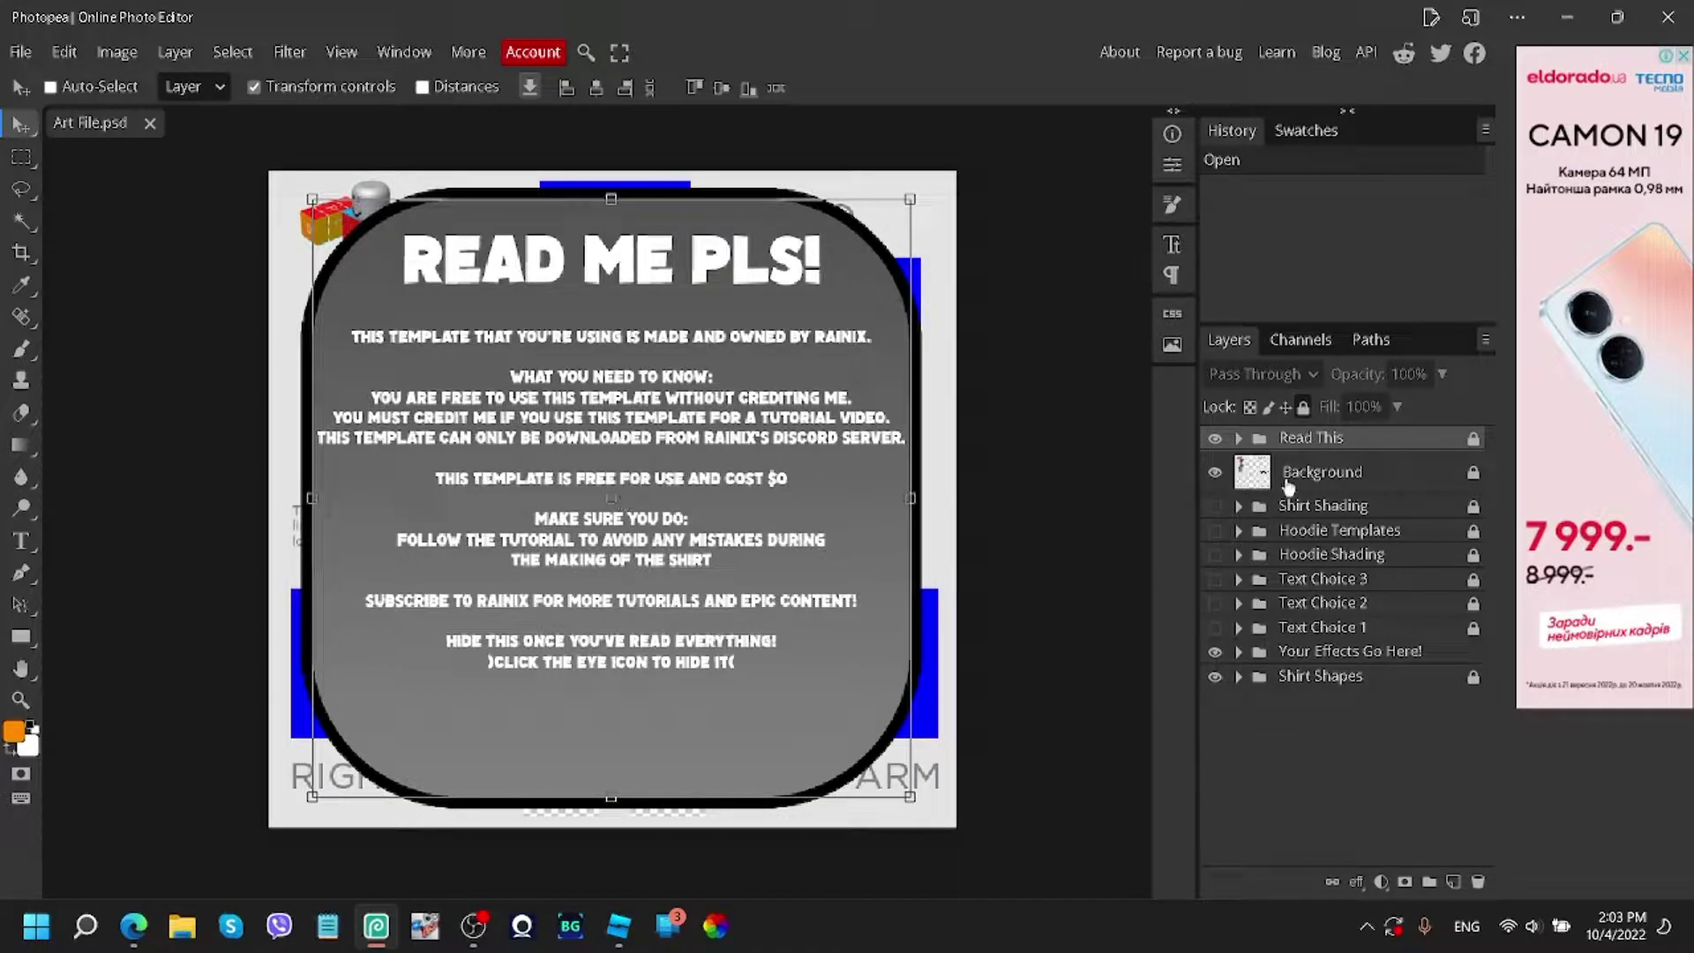
left_click(1215, 439)
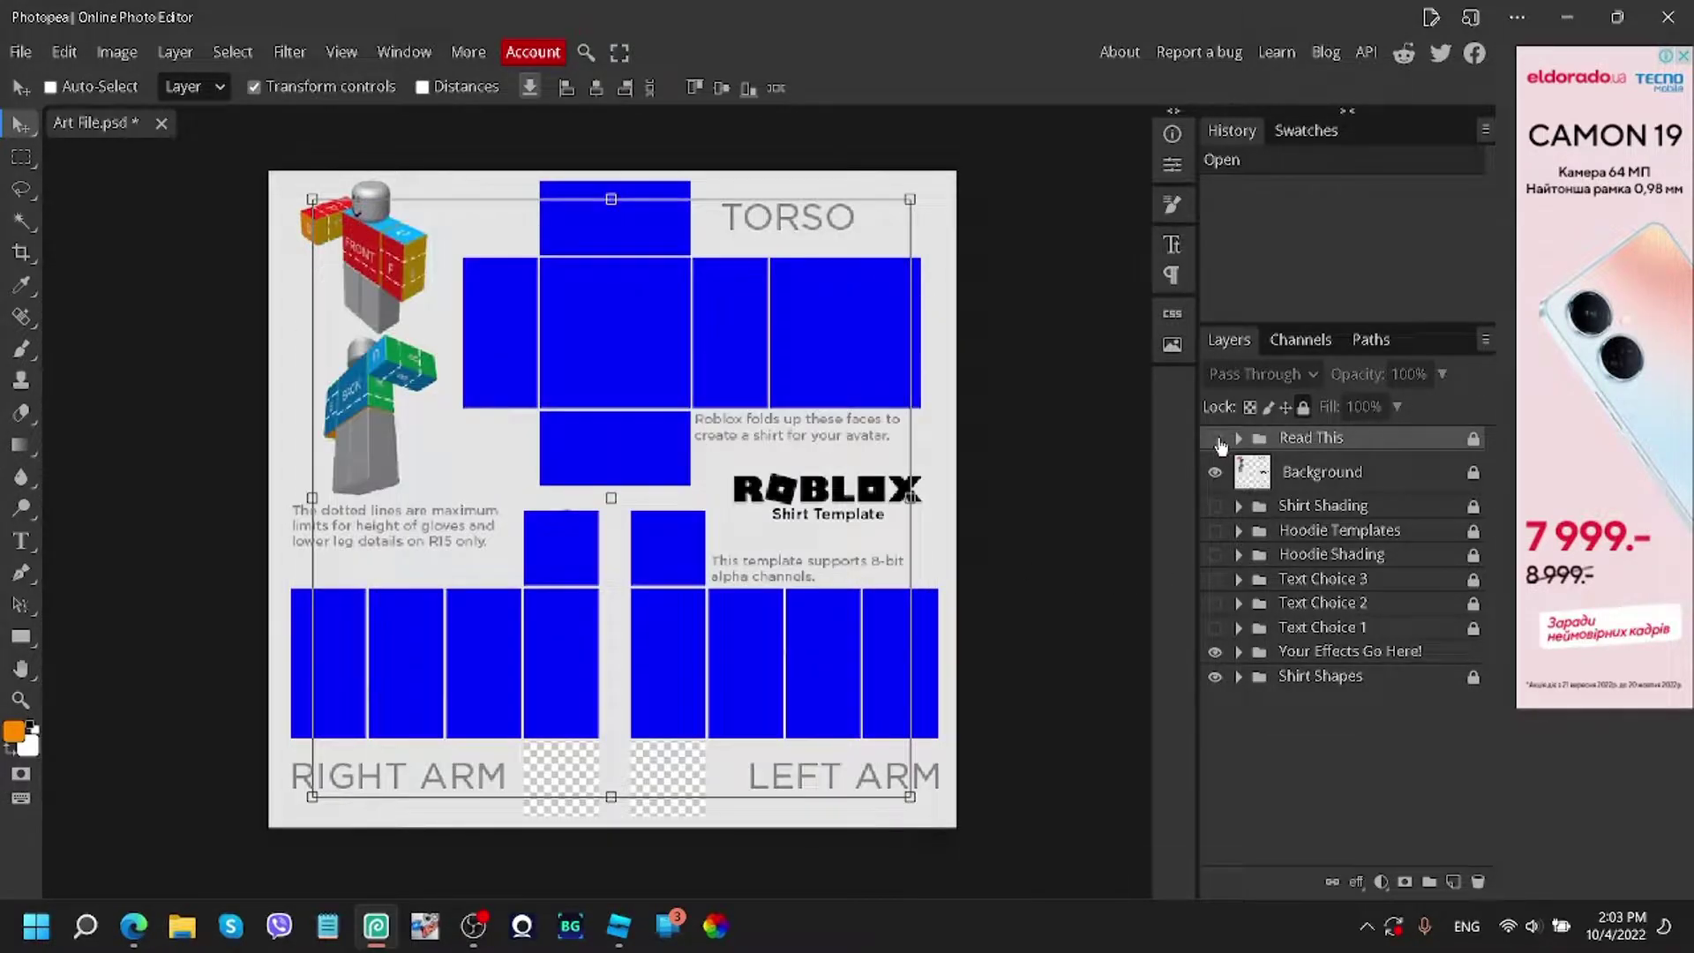
Compare the Shirt and Hoodie shapes in the Shirt Shapes group by toggling their visibility, leaving the Hoodie shape shown.
left_click(1333, 679)
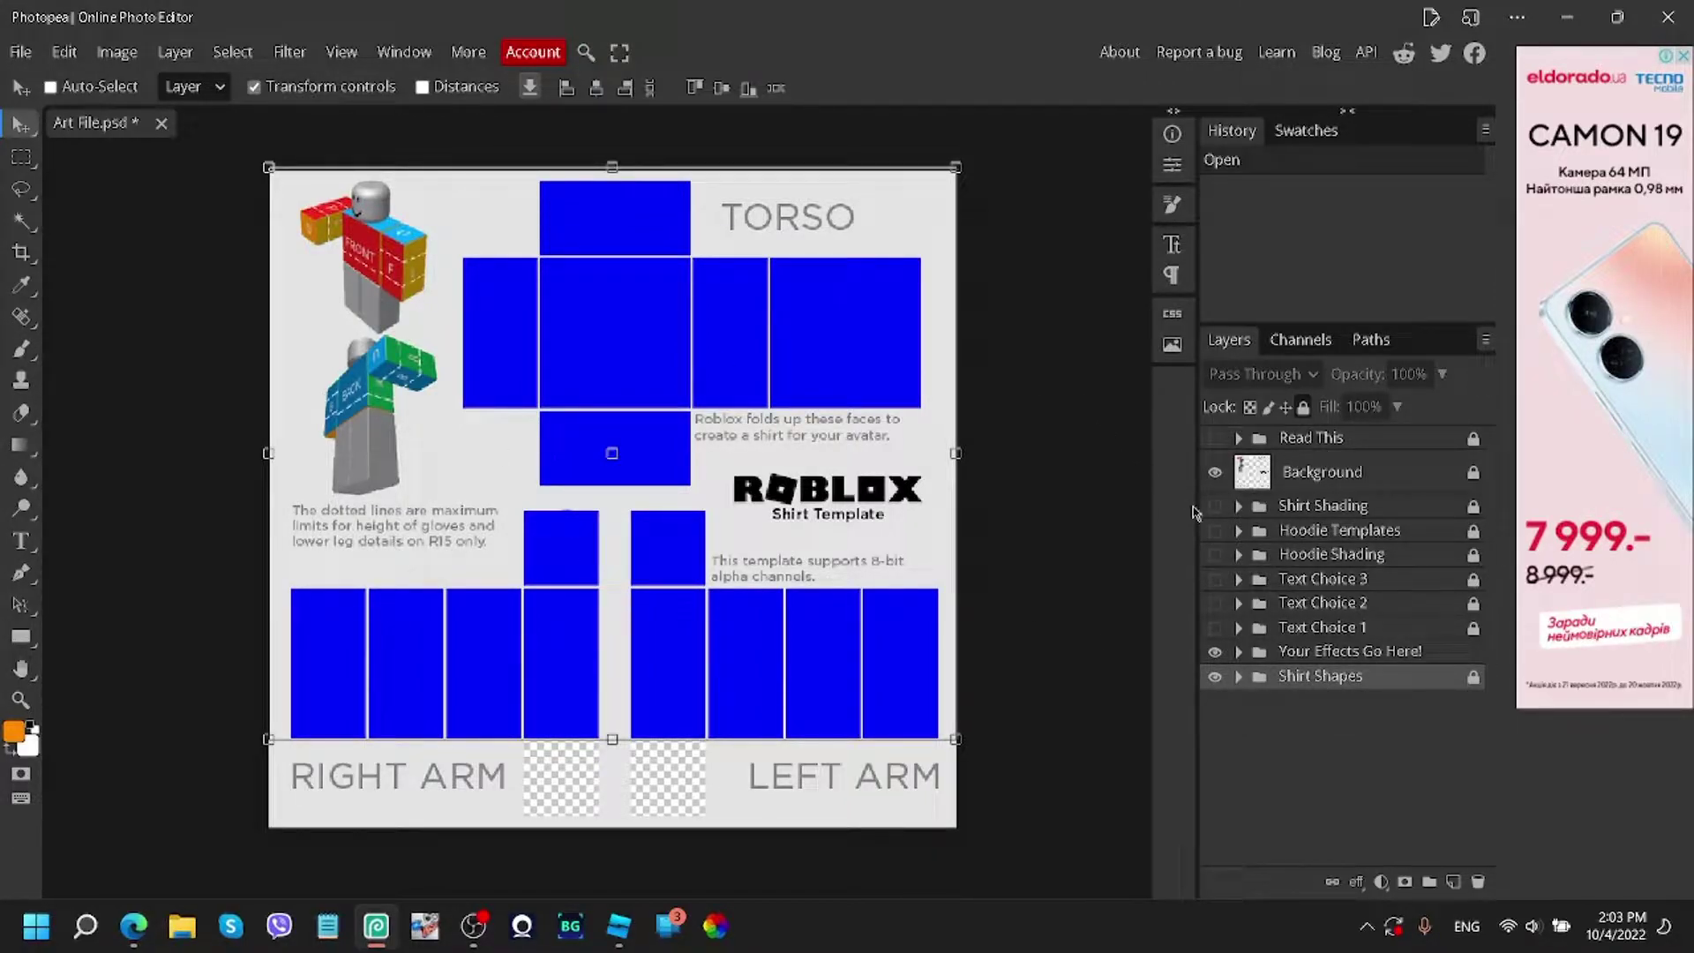
left_click(1238, 678)
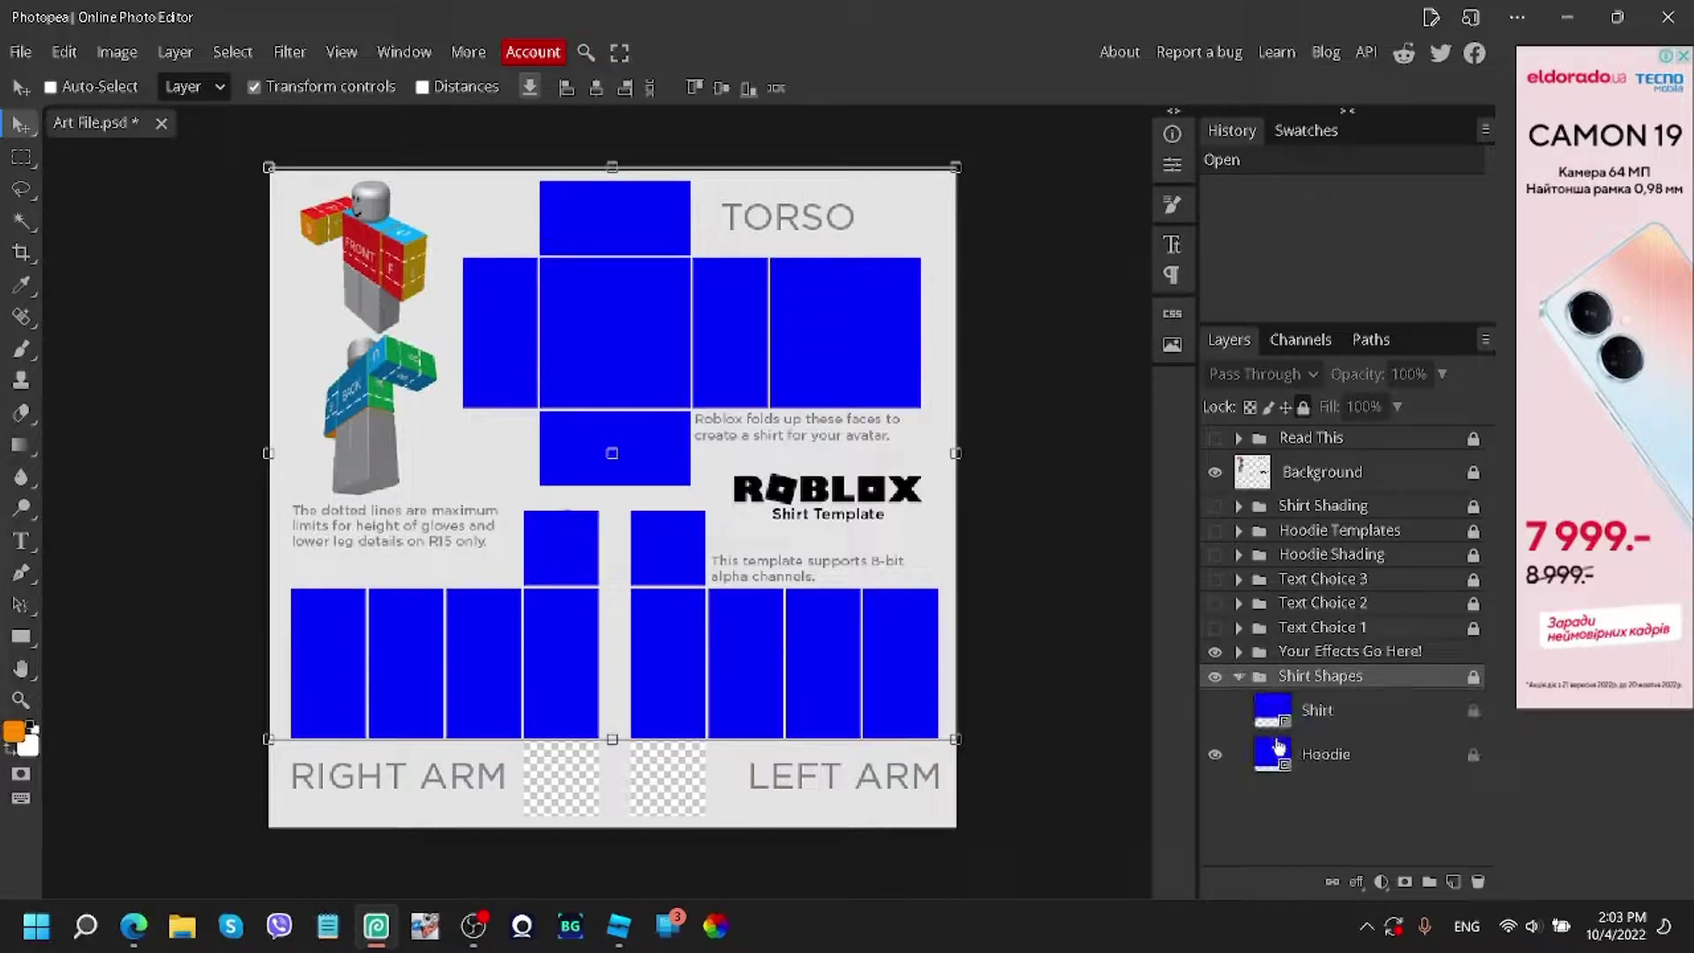
left_click(1214, 711)
left_click(1215, 754)
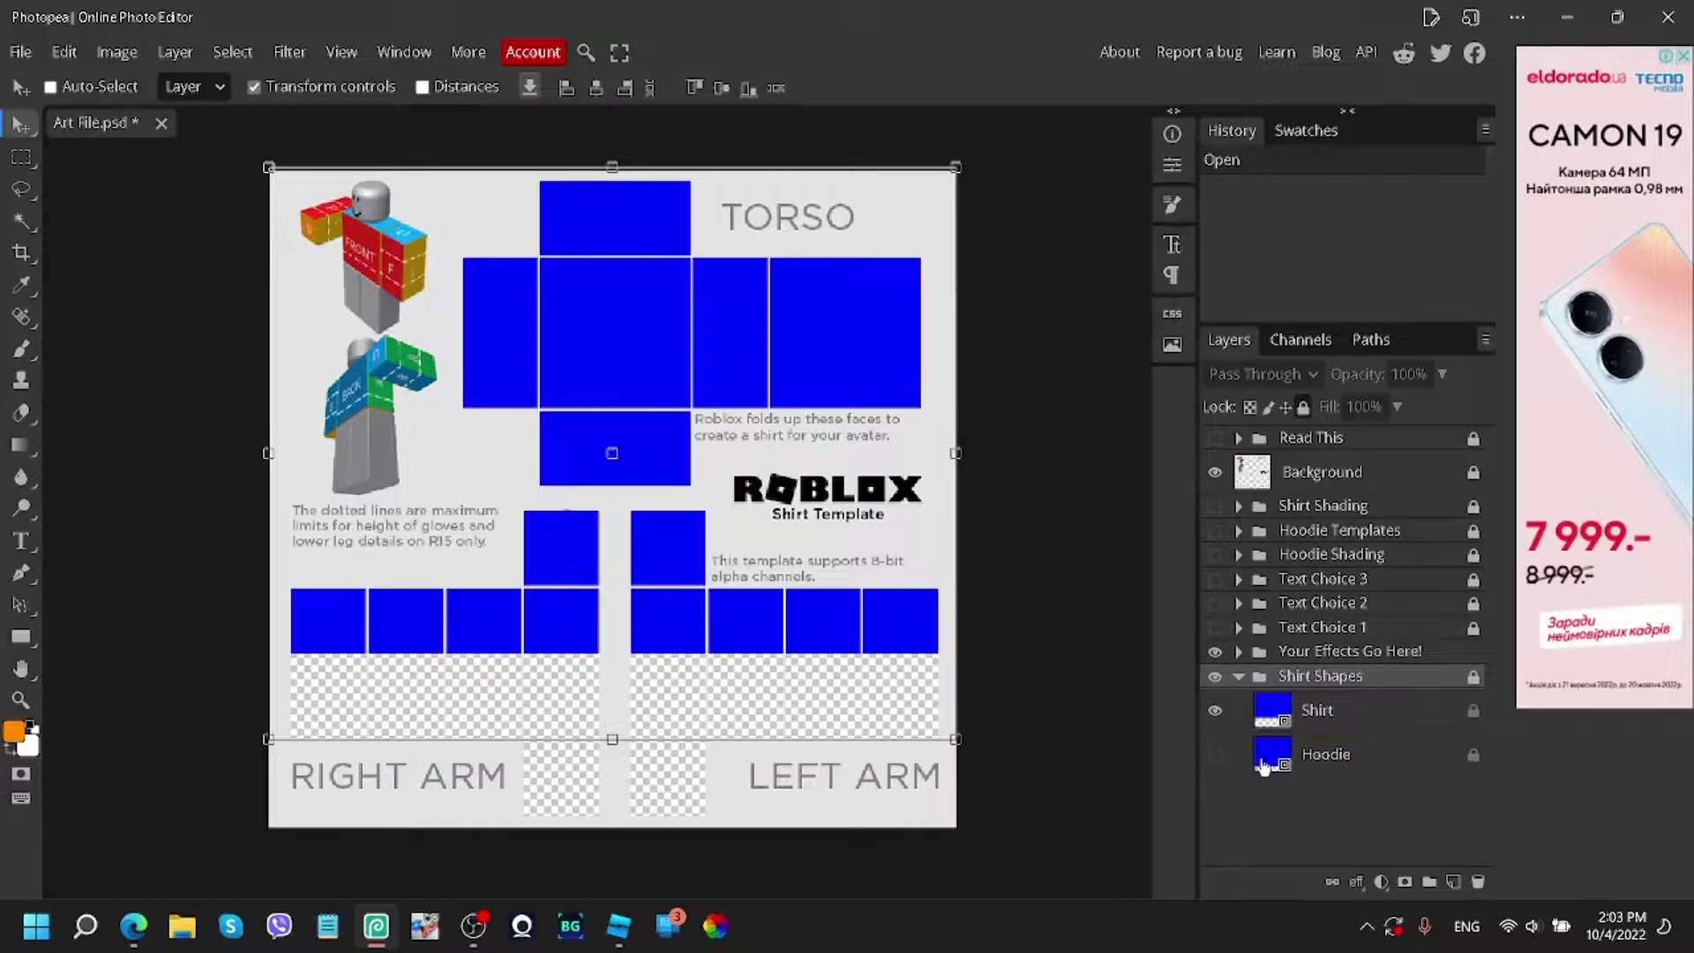
left_click(1215, 754)
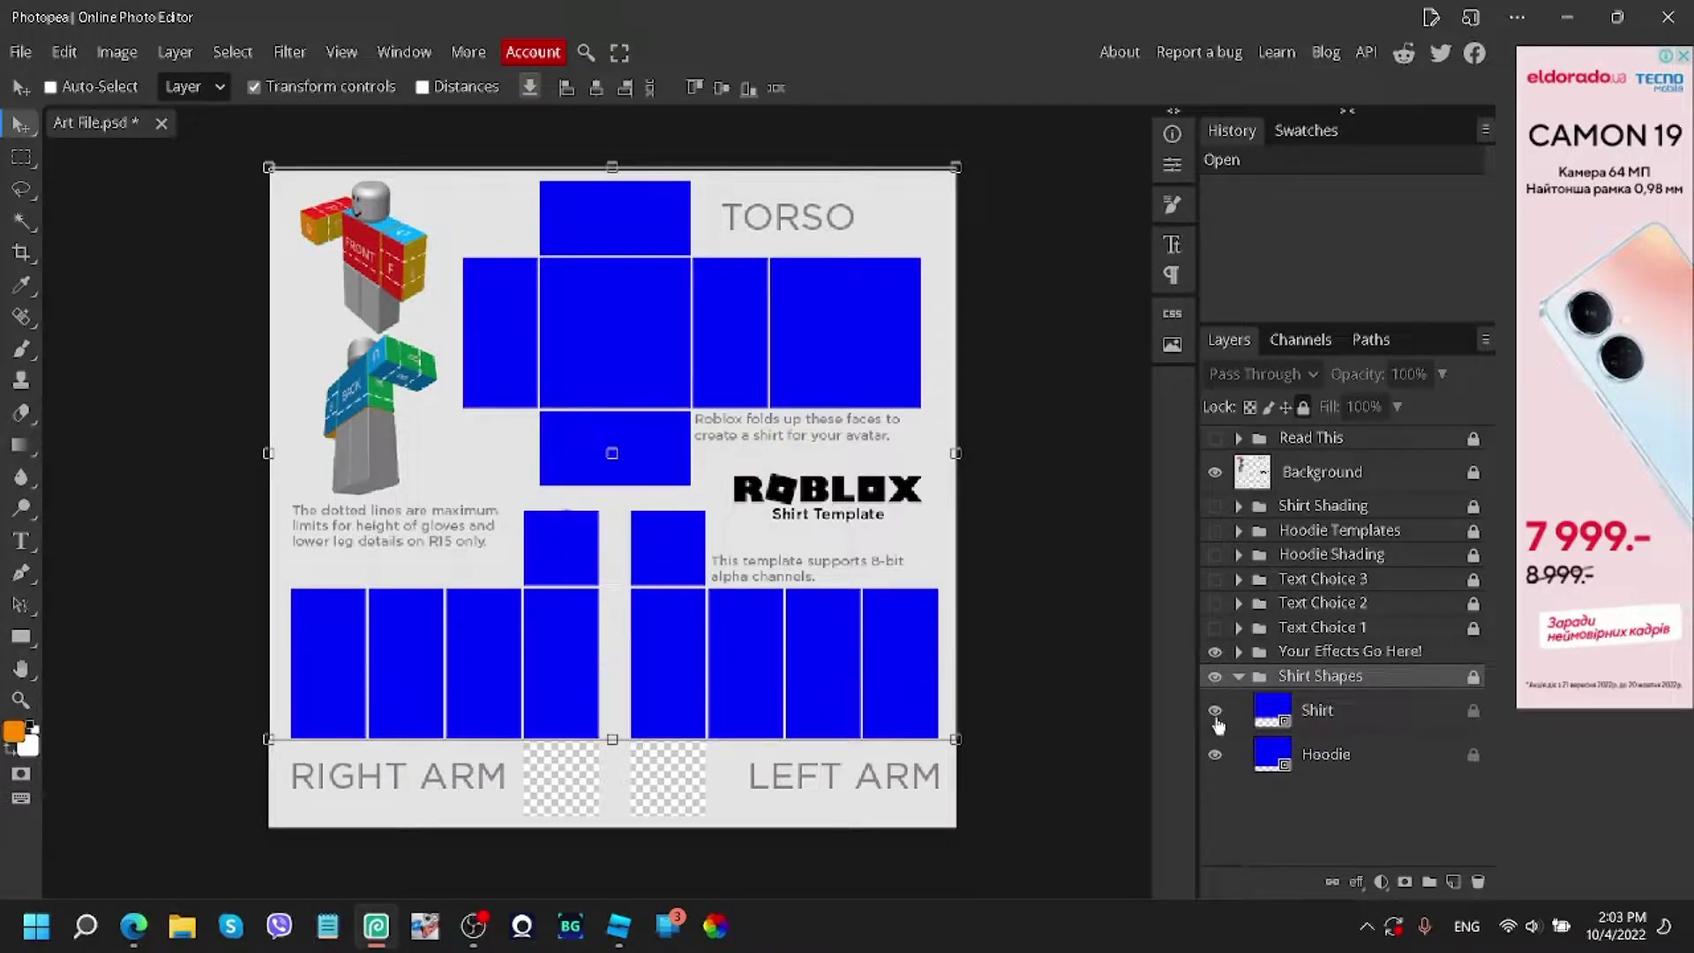
left_click(1238, 678)
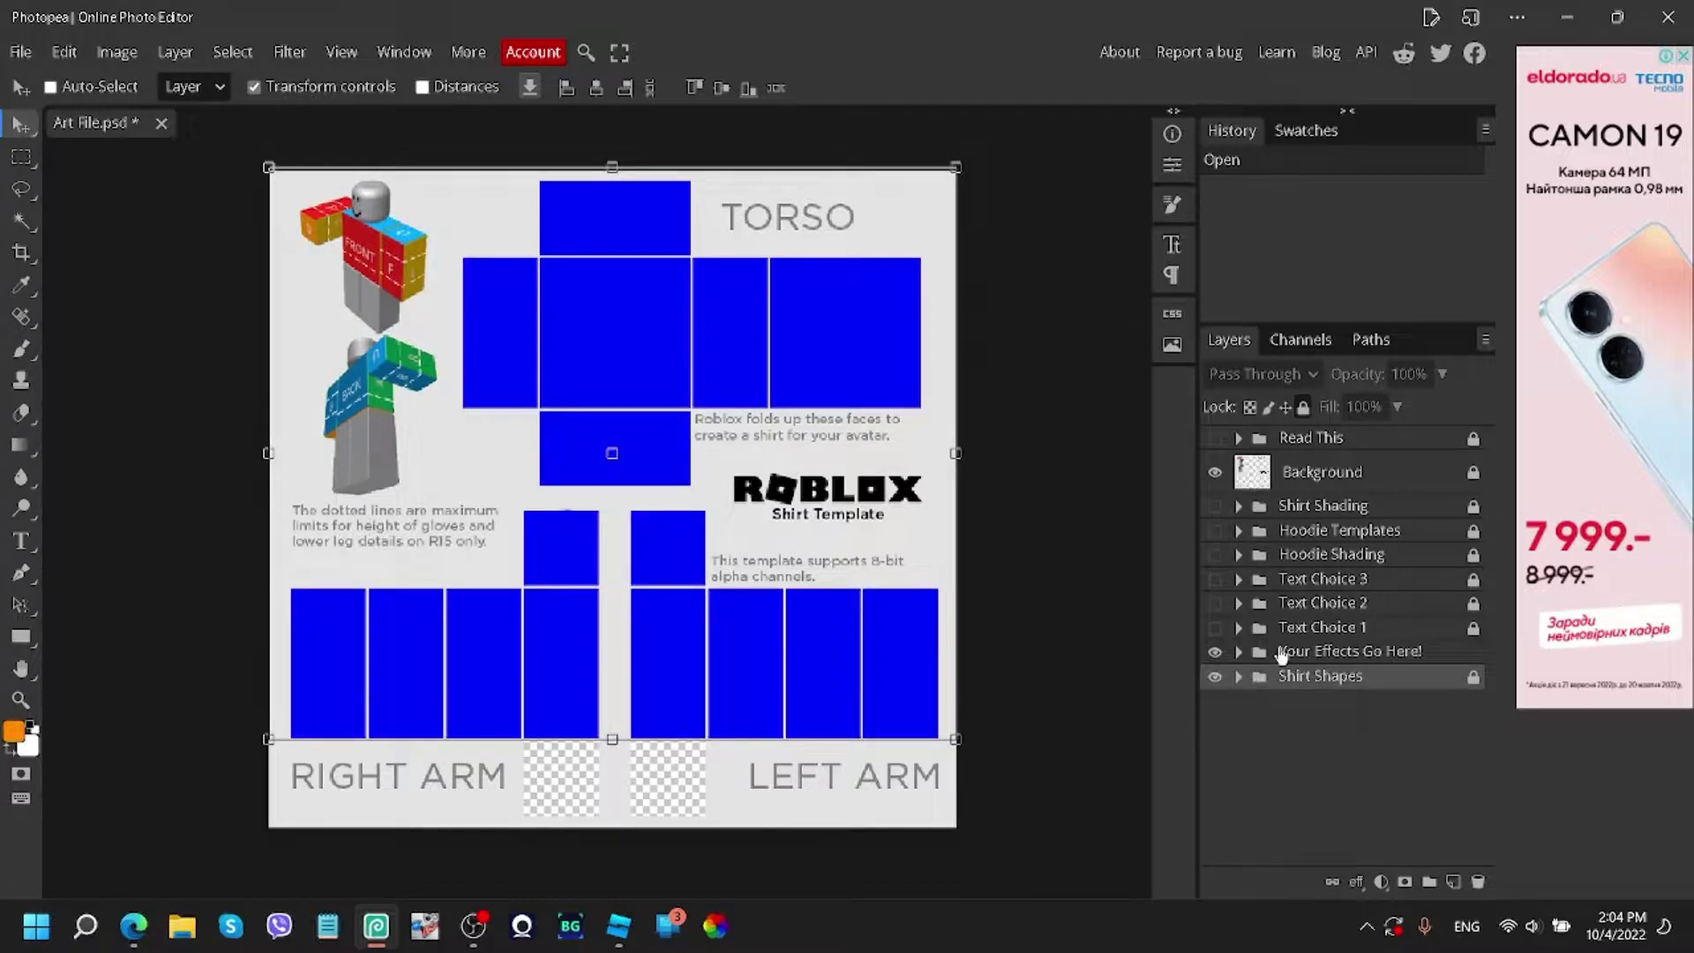
Select the Your Effects Go Here! group and preview Text Choice 1, Text Choice 2 and Text Choice 3 one at a time.
left_click(1280, 653)
left_click(1239, 655)
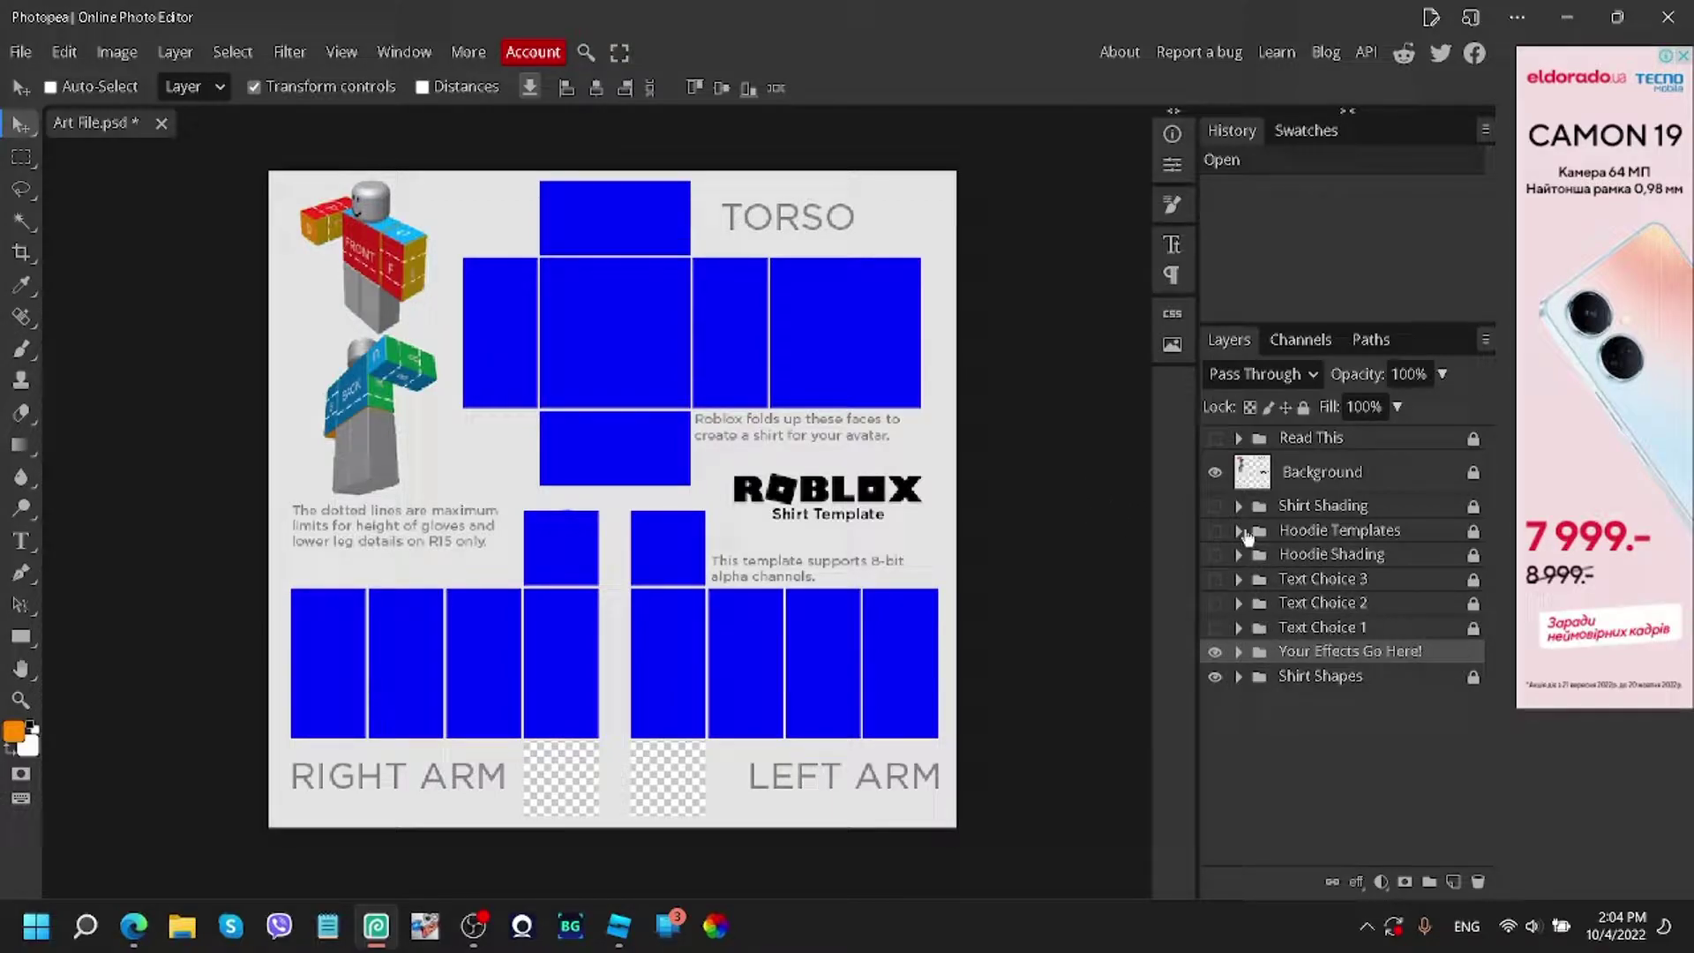
left_click(1215, 628)
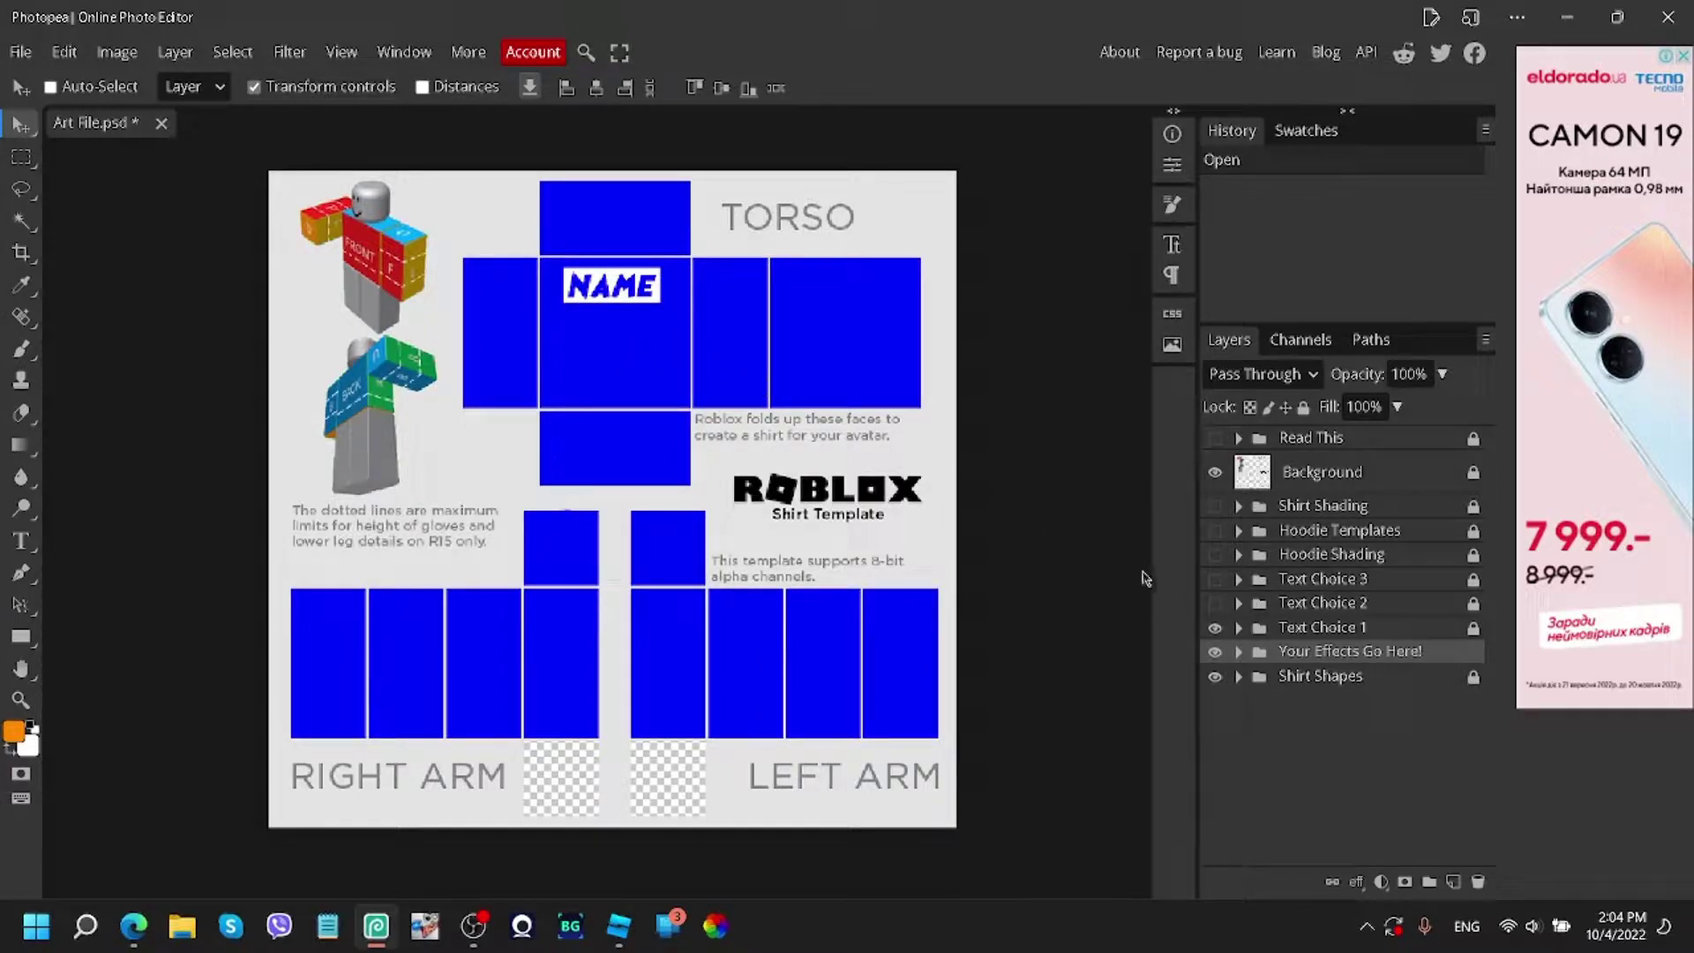
left_click(1215, 628)
left_click(1216, 604)
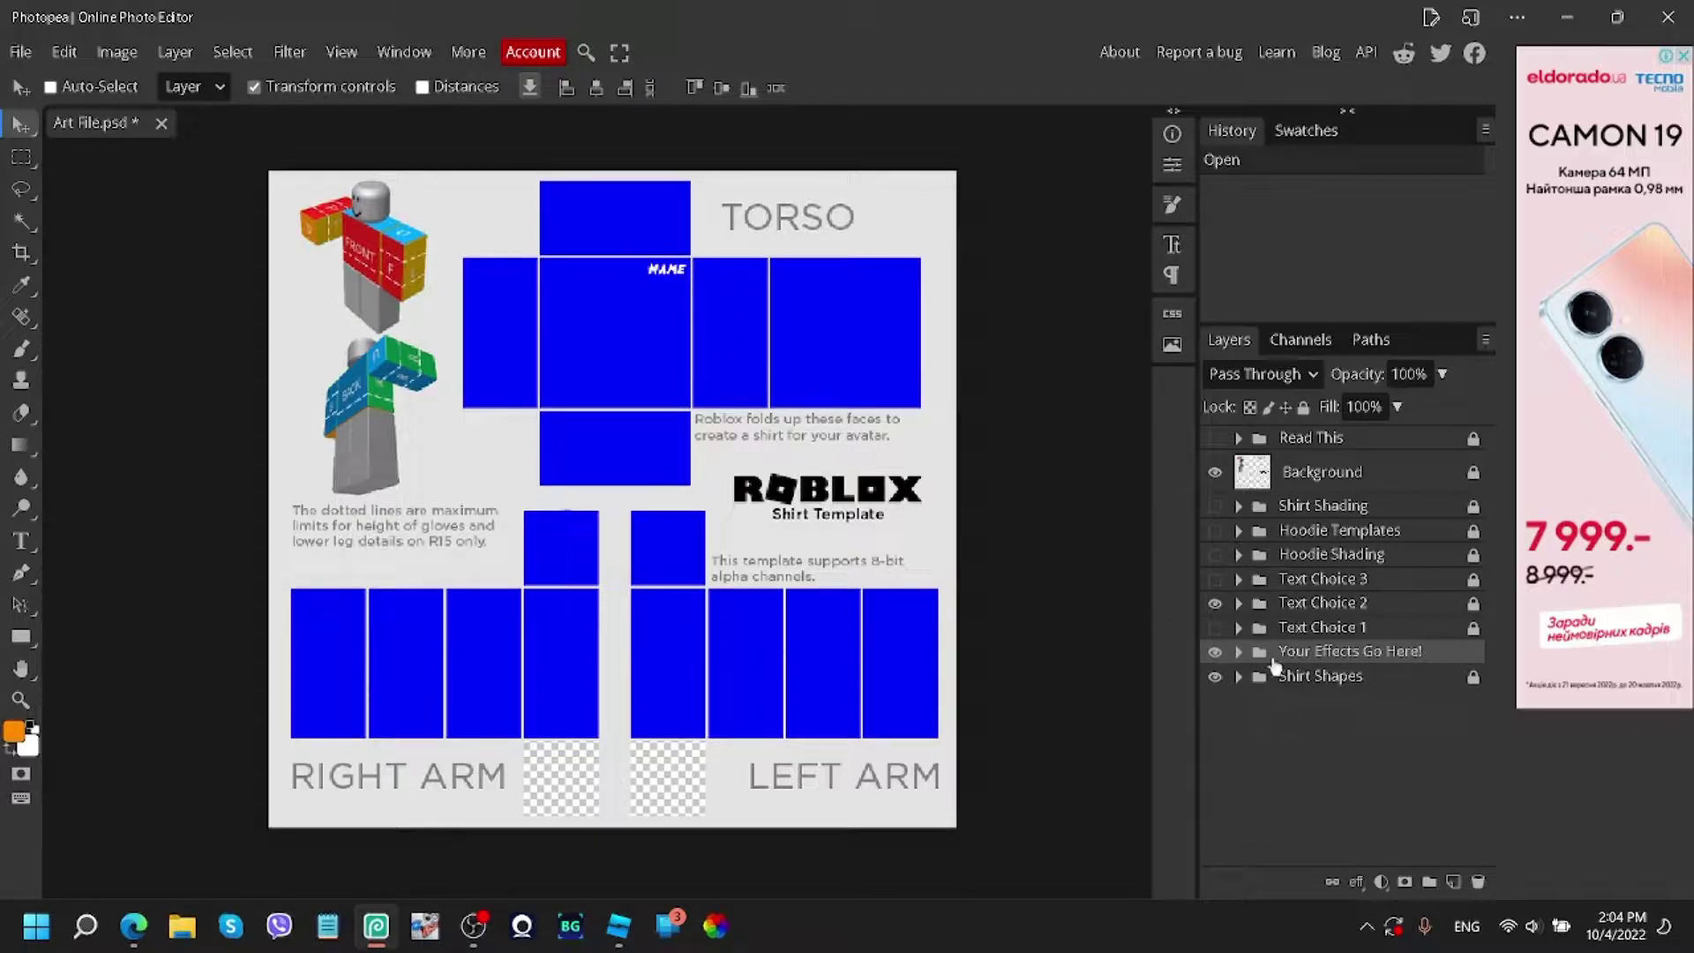
left_click(1216, 604)
left_click(1216, 580)
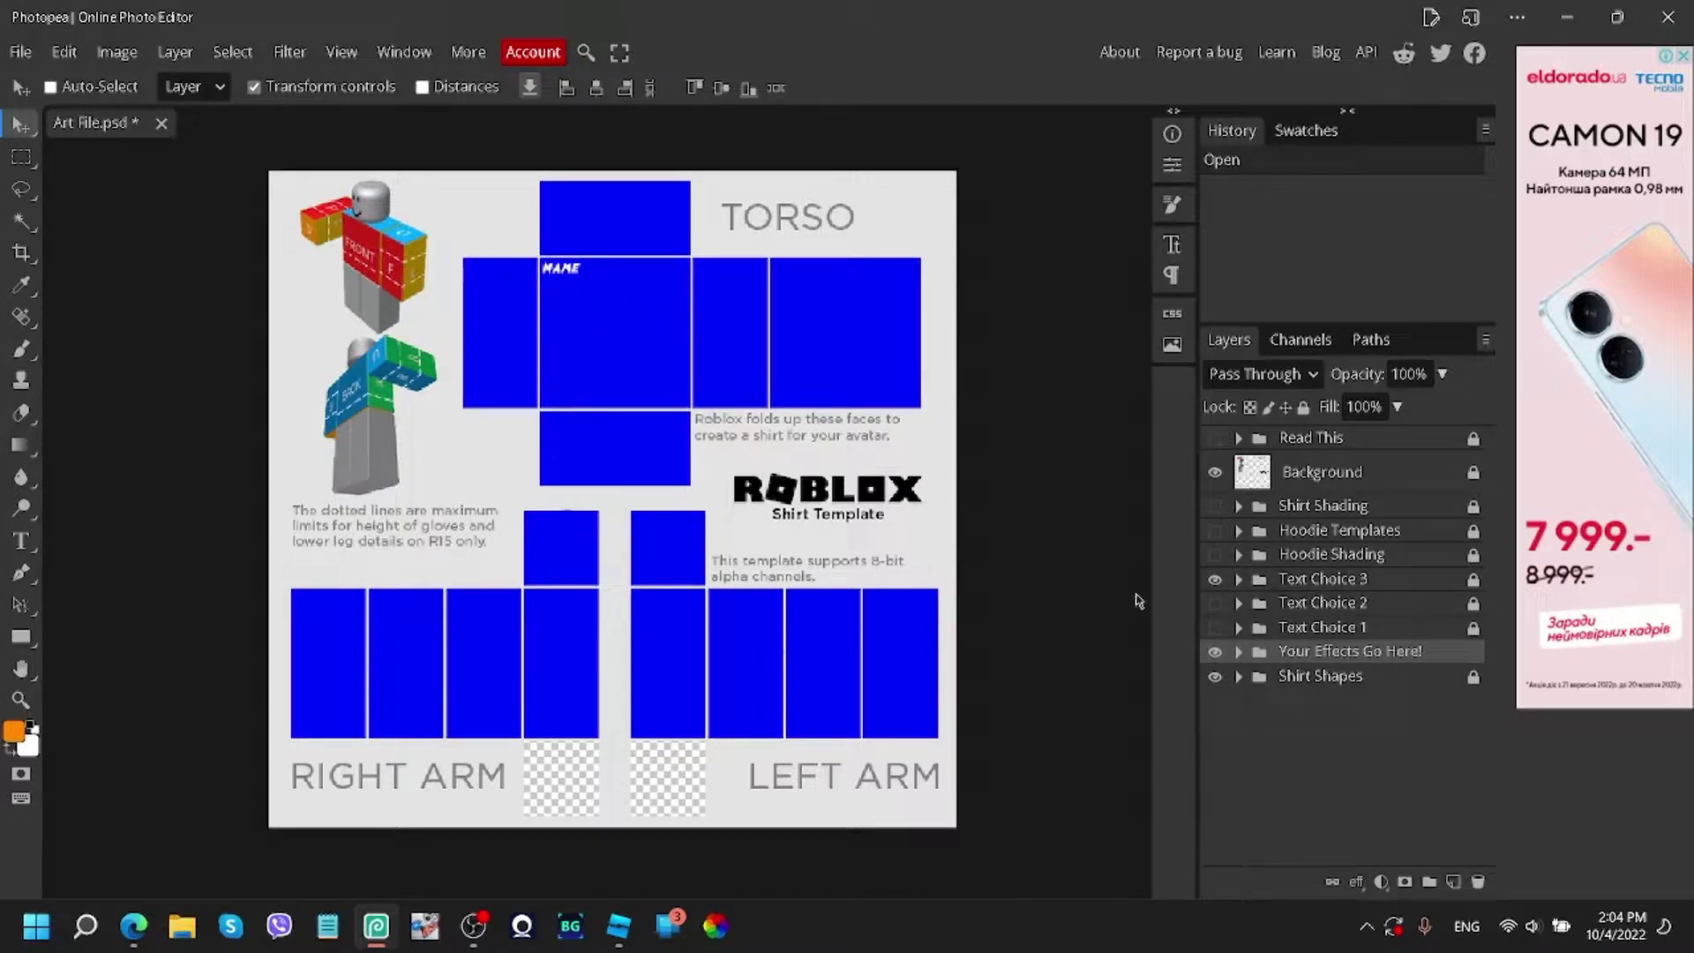
left_click(1215, 580)
Show the Text Choice 1 group and replace its placeholder name text with RAINIX.
left_click(1215, 628)
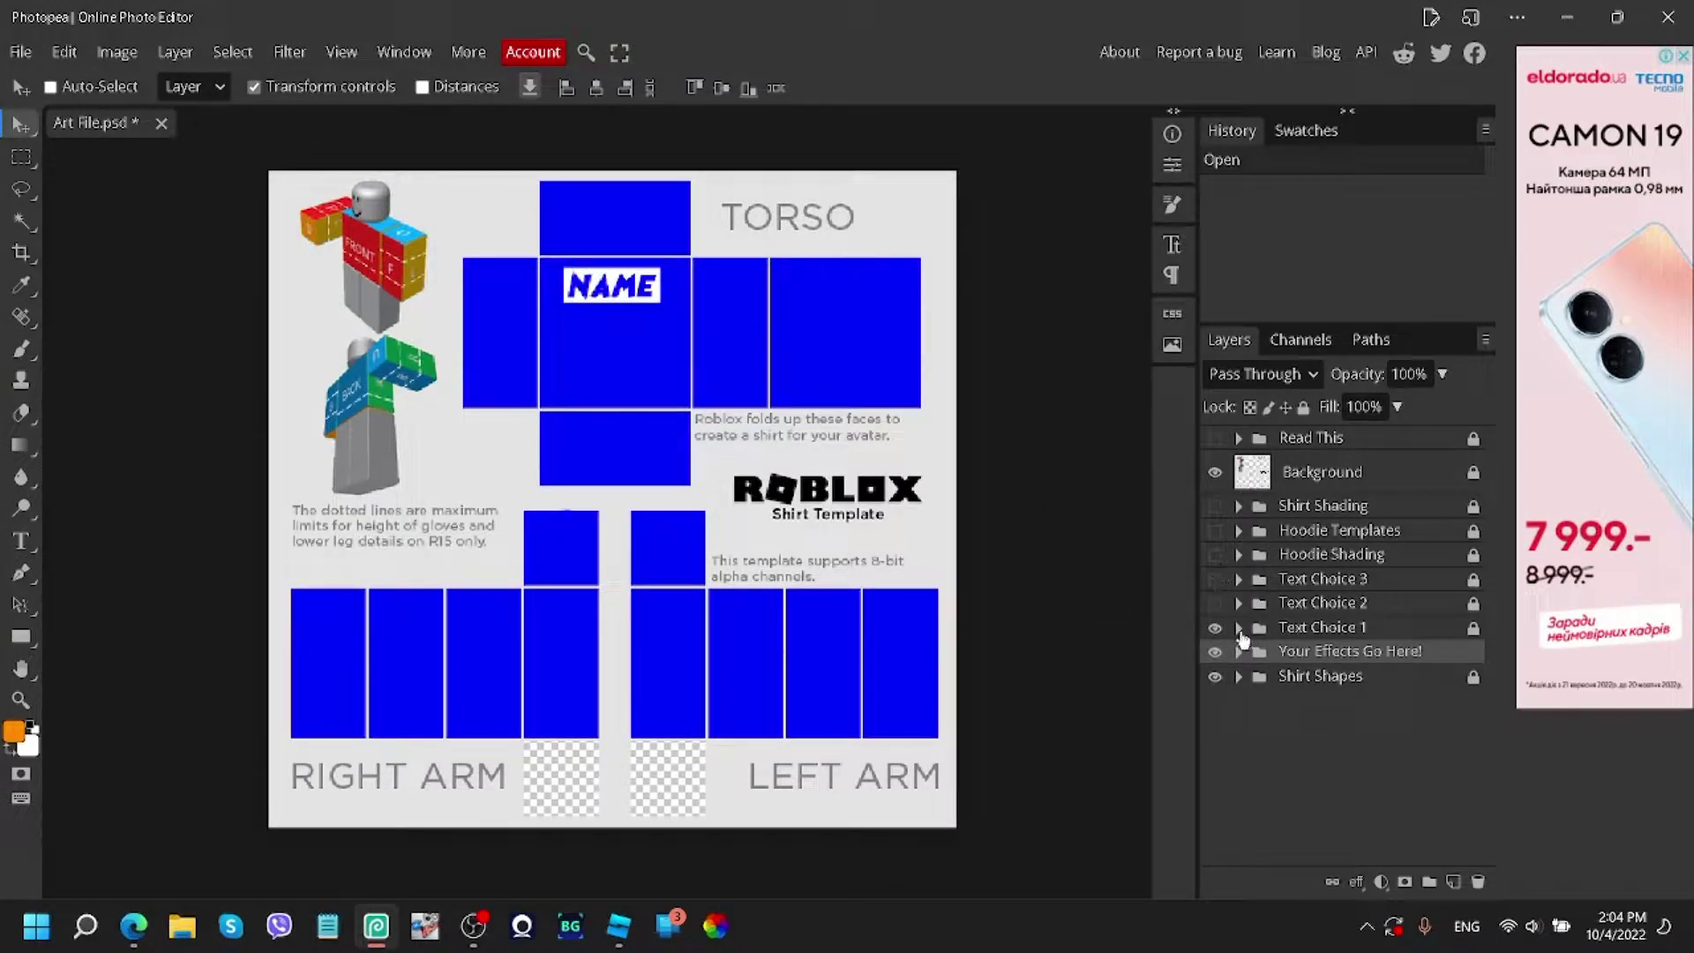
left_click(1240, 630)
double_click(1273, 663)
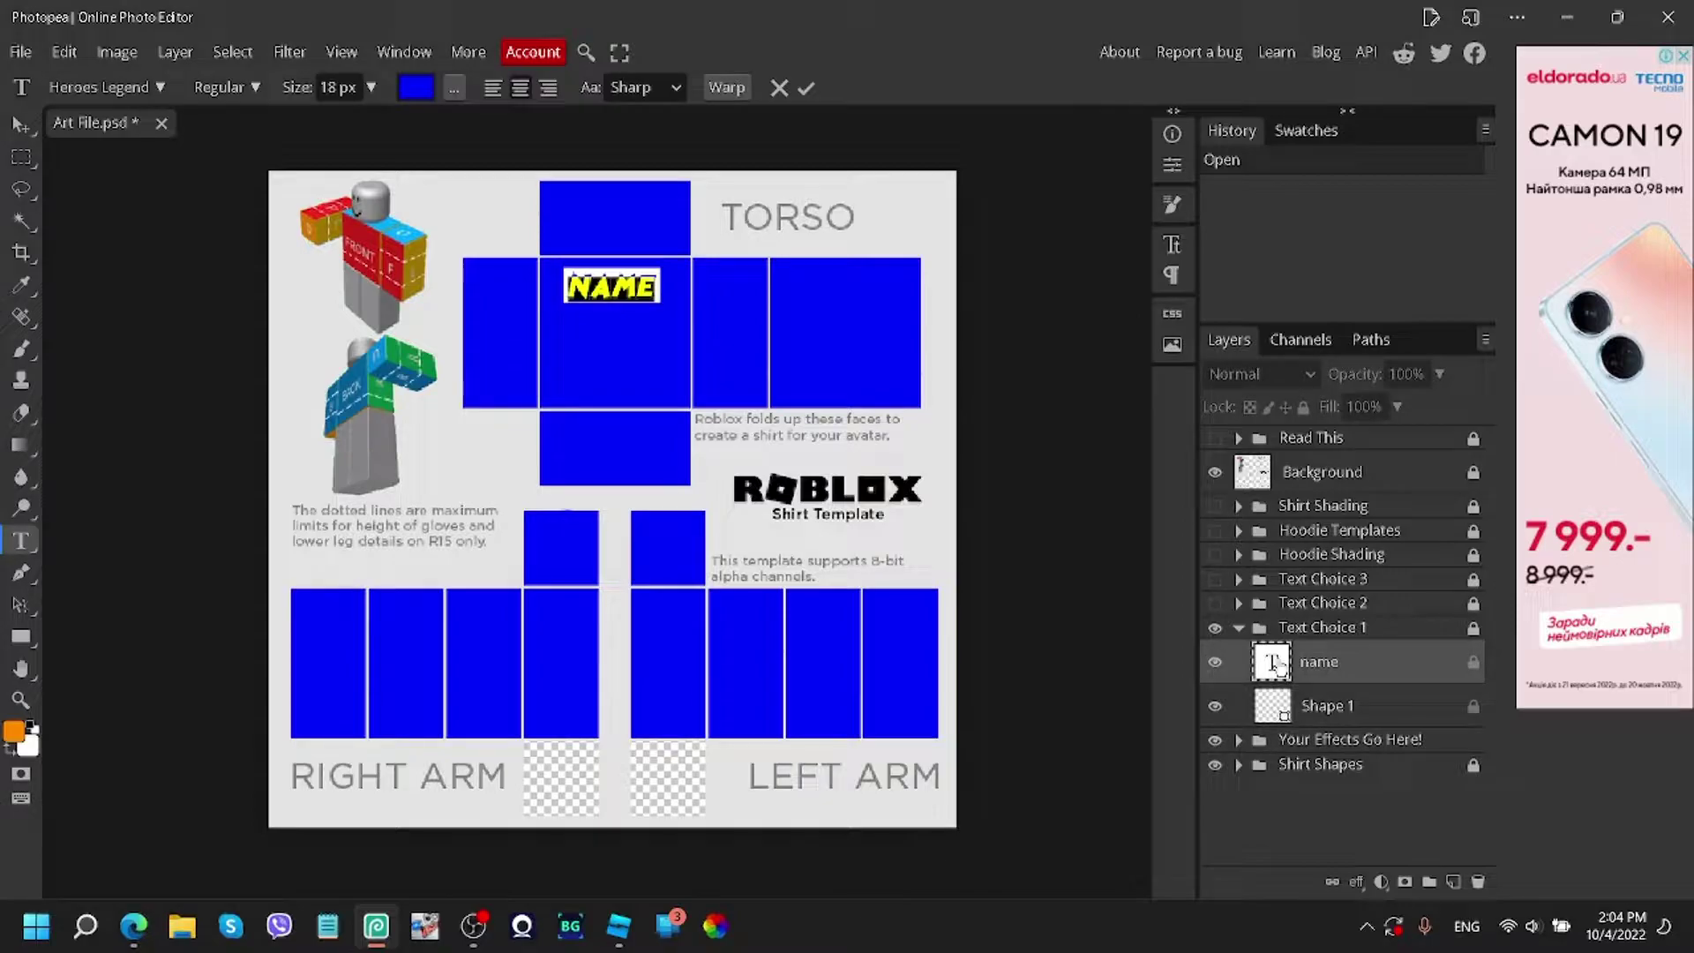
type("RAINIX")
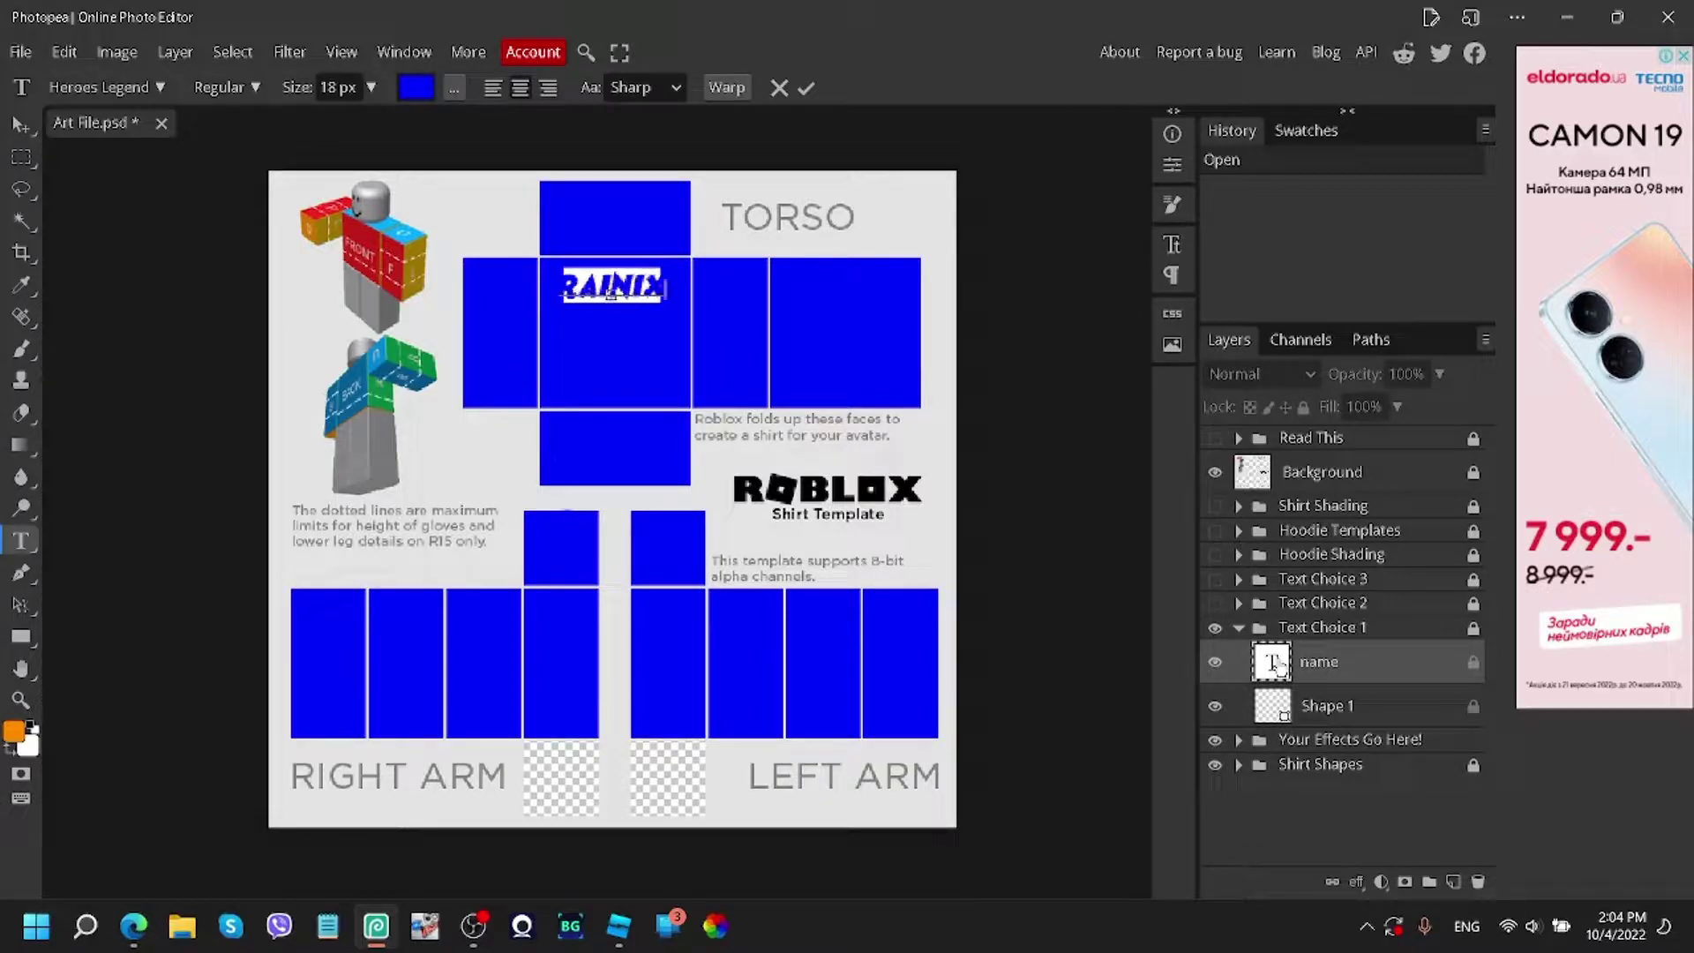
left_click(806, 87)
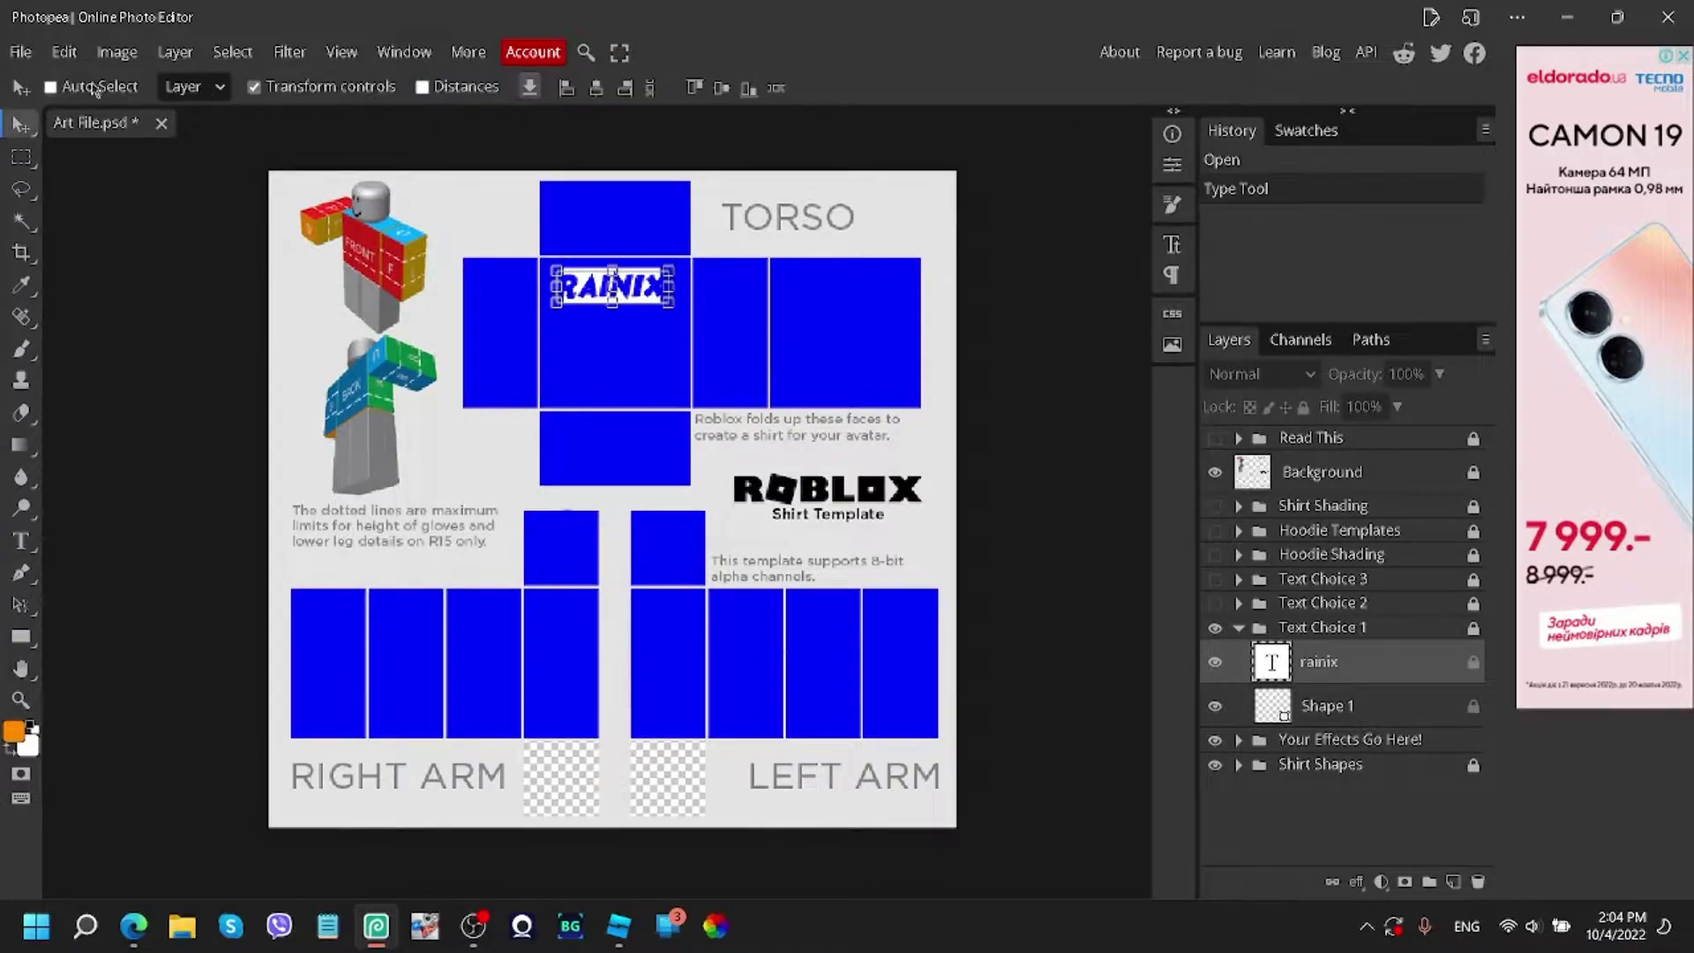
Scale the RAINIX text down to about 74% and fit it inside the white label on the torso front.
scroll(627, 317, "up", 6)
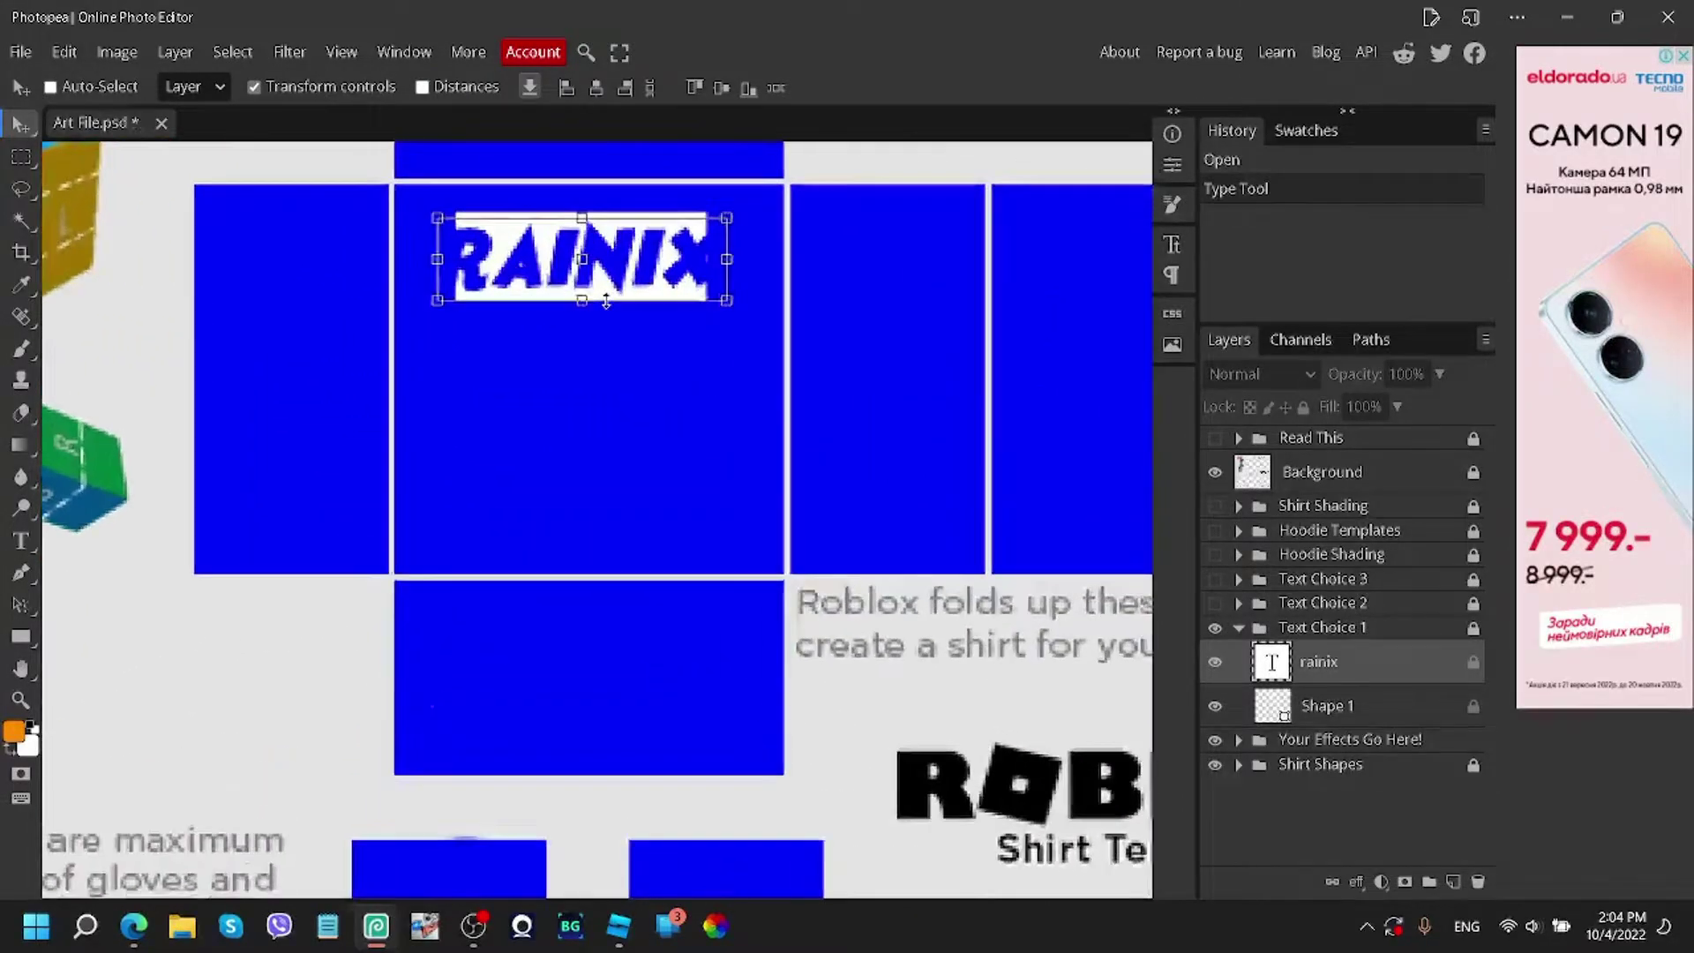
left_click_drag(606, 300, 615, 255)
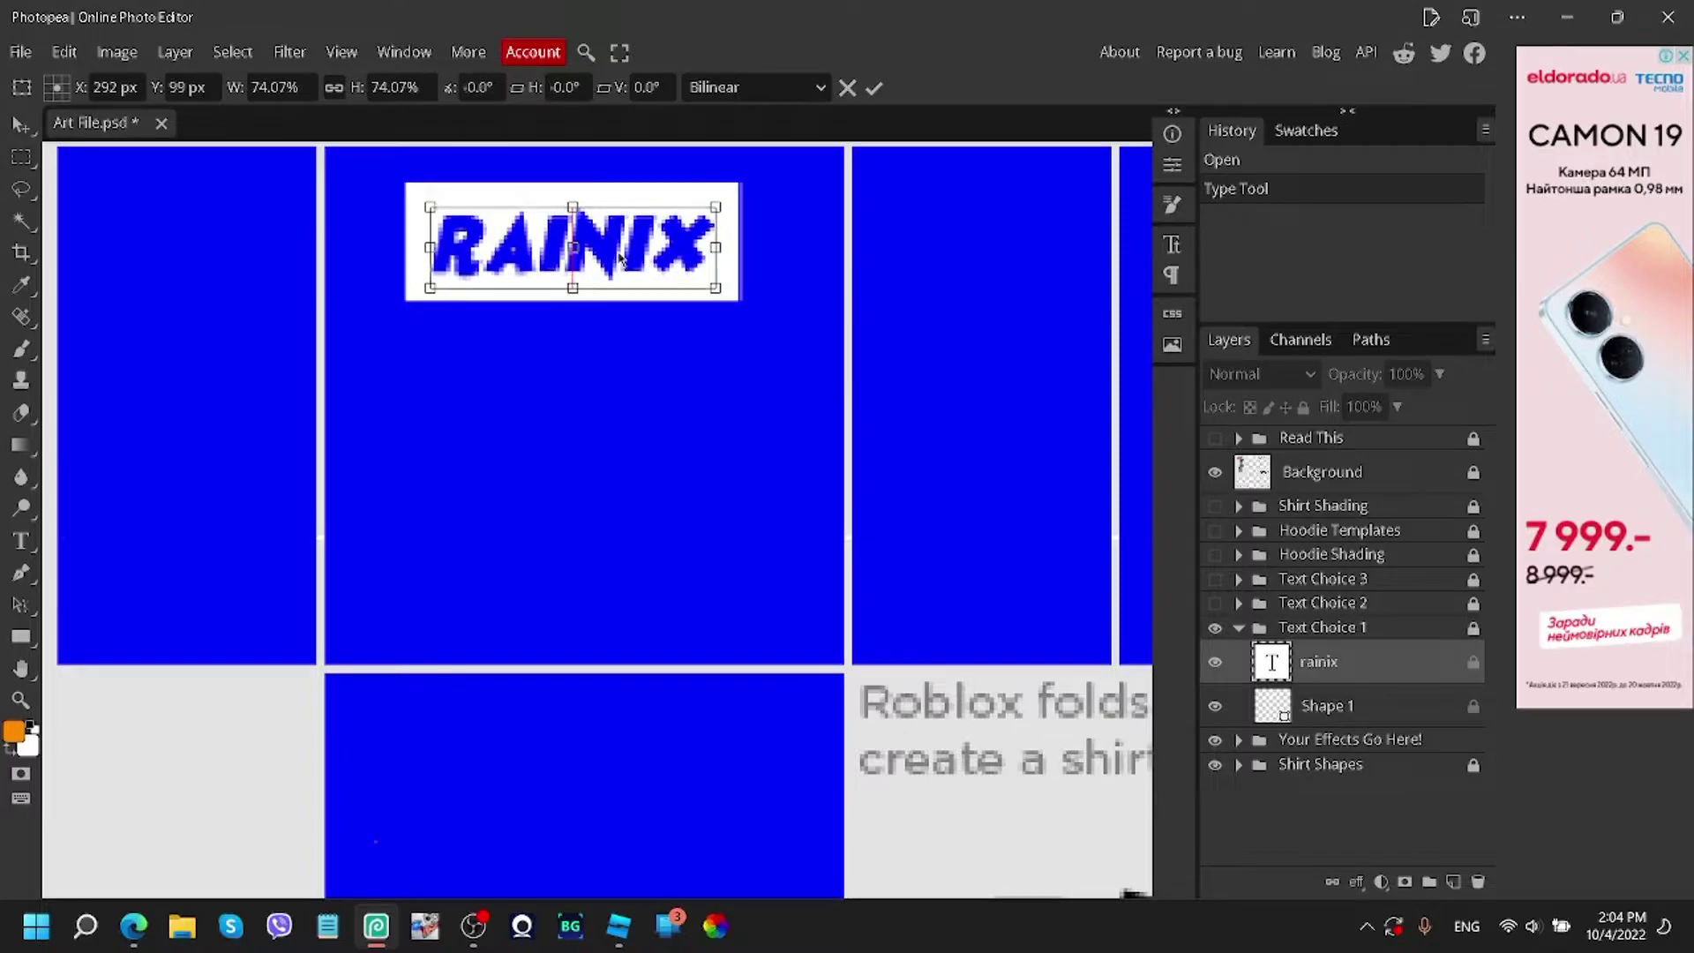
left_click(872, 88)
scroll(674, 430, "down", 5)
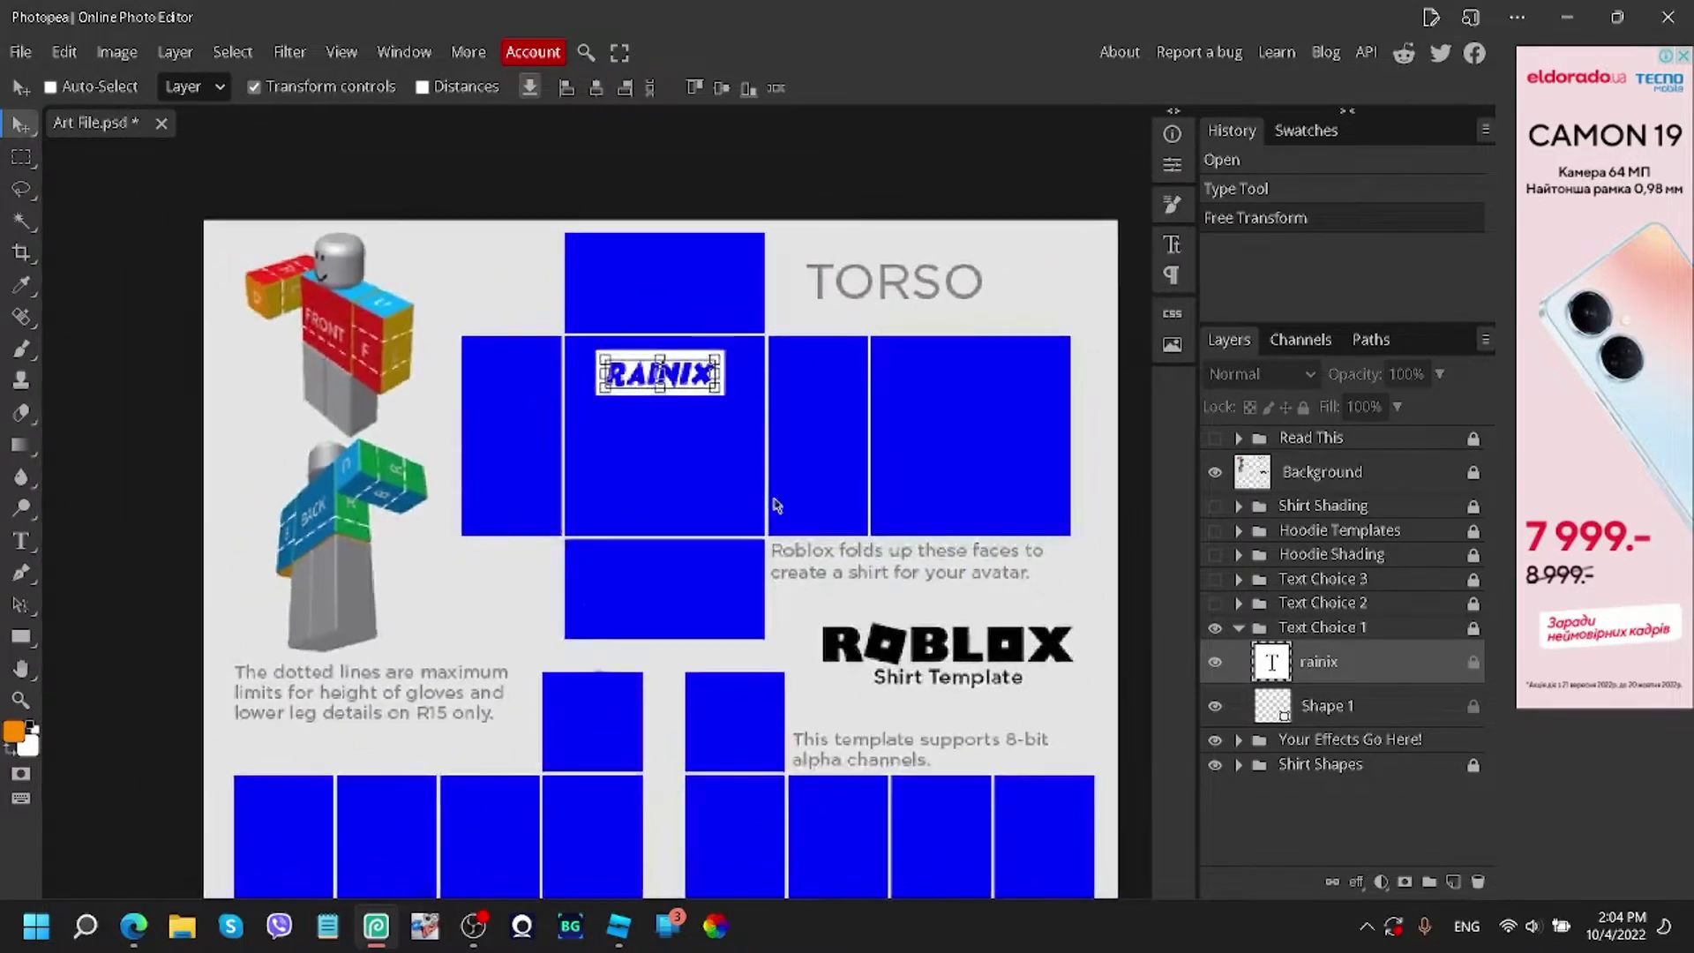
scroll(682, 343, "down", 2)
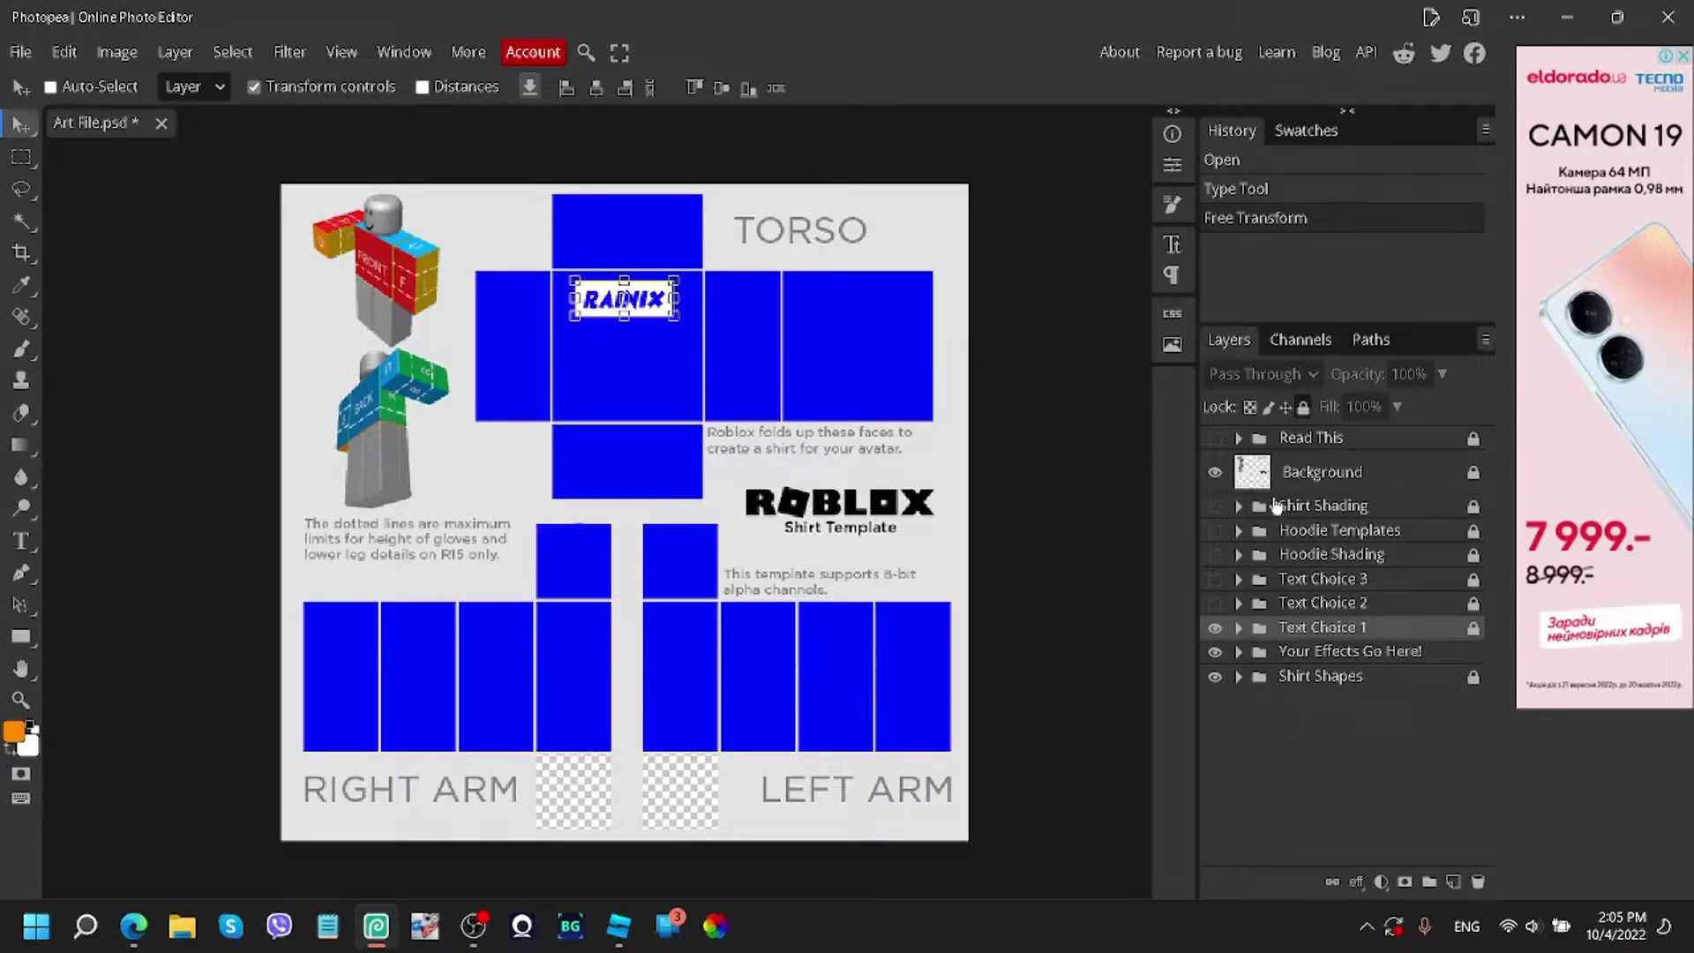
Show the Hoodie Shading group and preview its different shading layers on the hoodie.
left_click(1215, 555)
left_click(1238, 554)
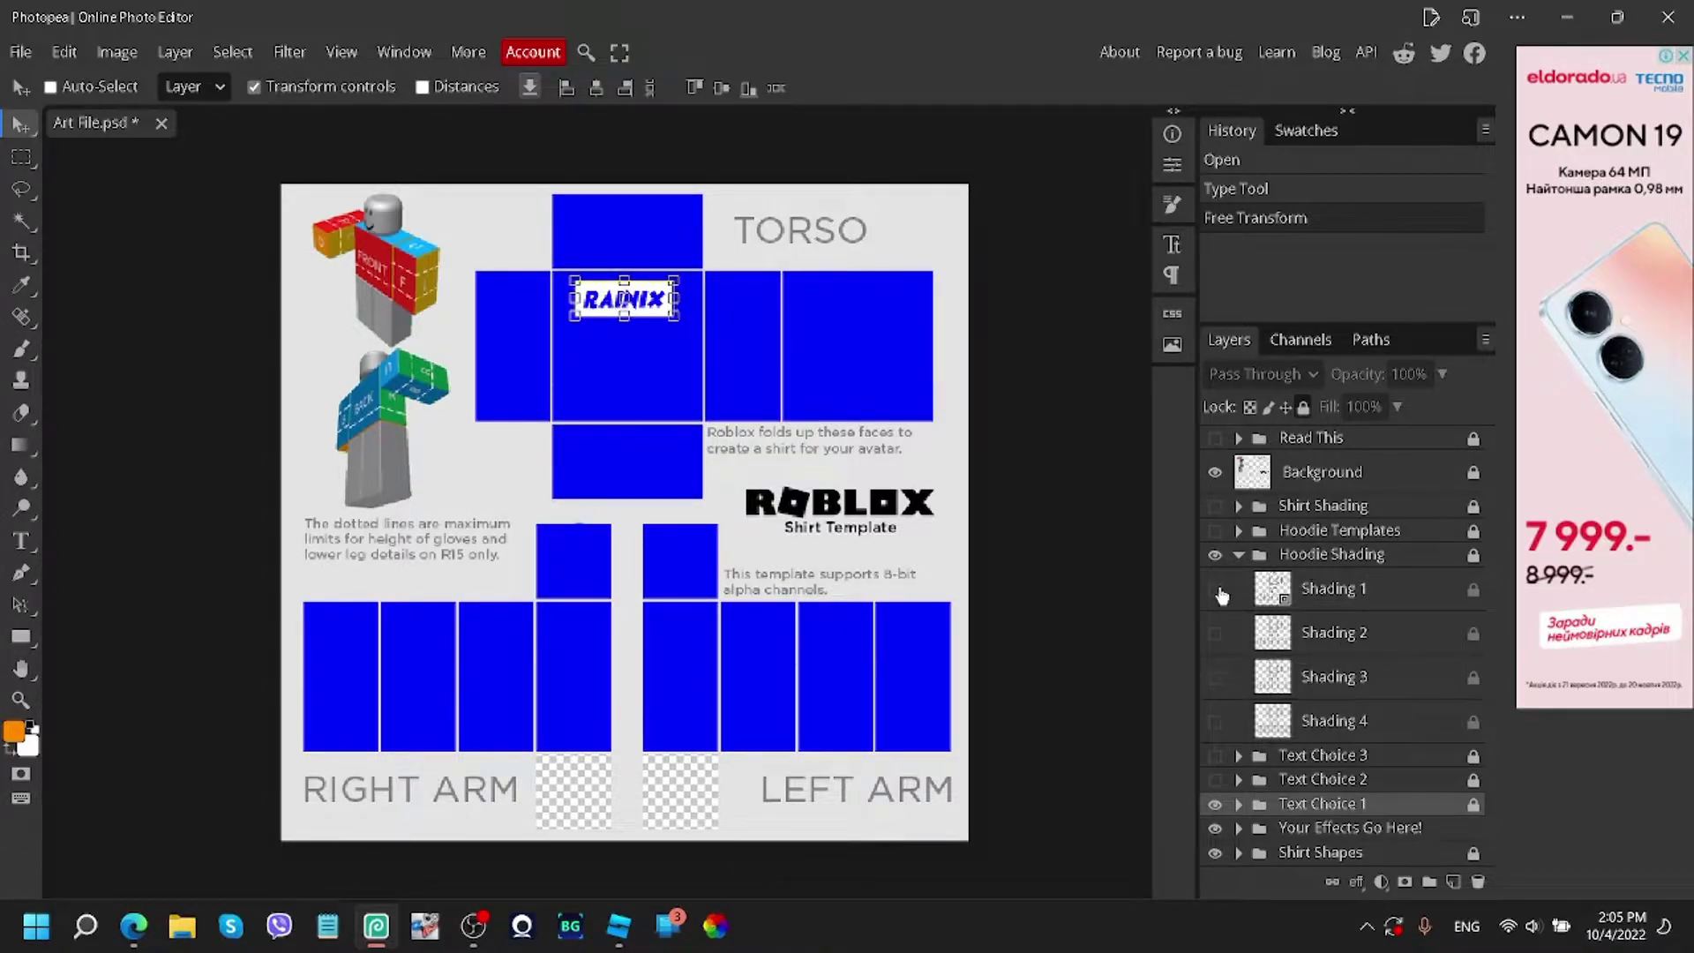
mouse_move(1215, 597)
left_mouse_down()
mouse_move(1221, 692)
mouse_move(1244, 701)
mouse_move(1205, 645)
mouse_move(1212, 614)
mouse_move(1215, 711)
mouse_move(1215, 644)
left_mouse_up()
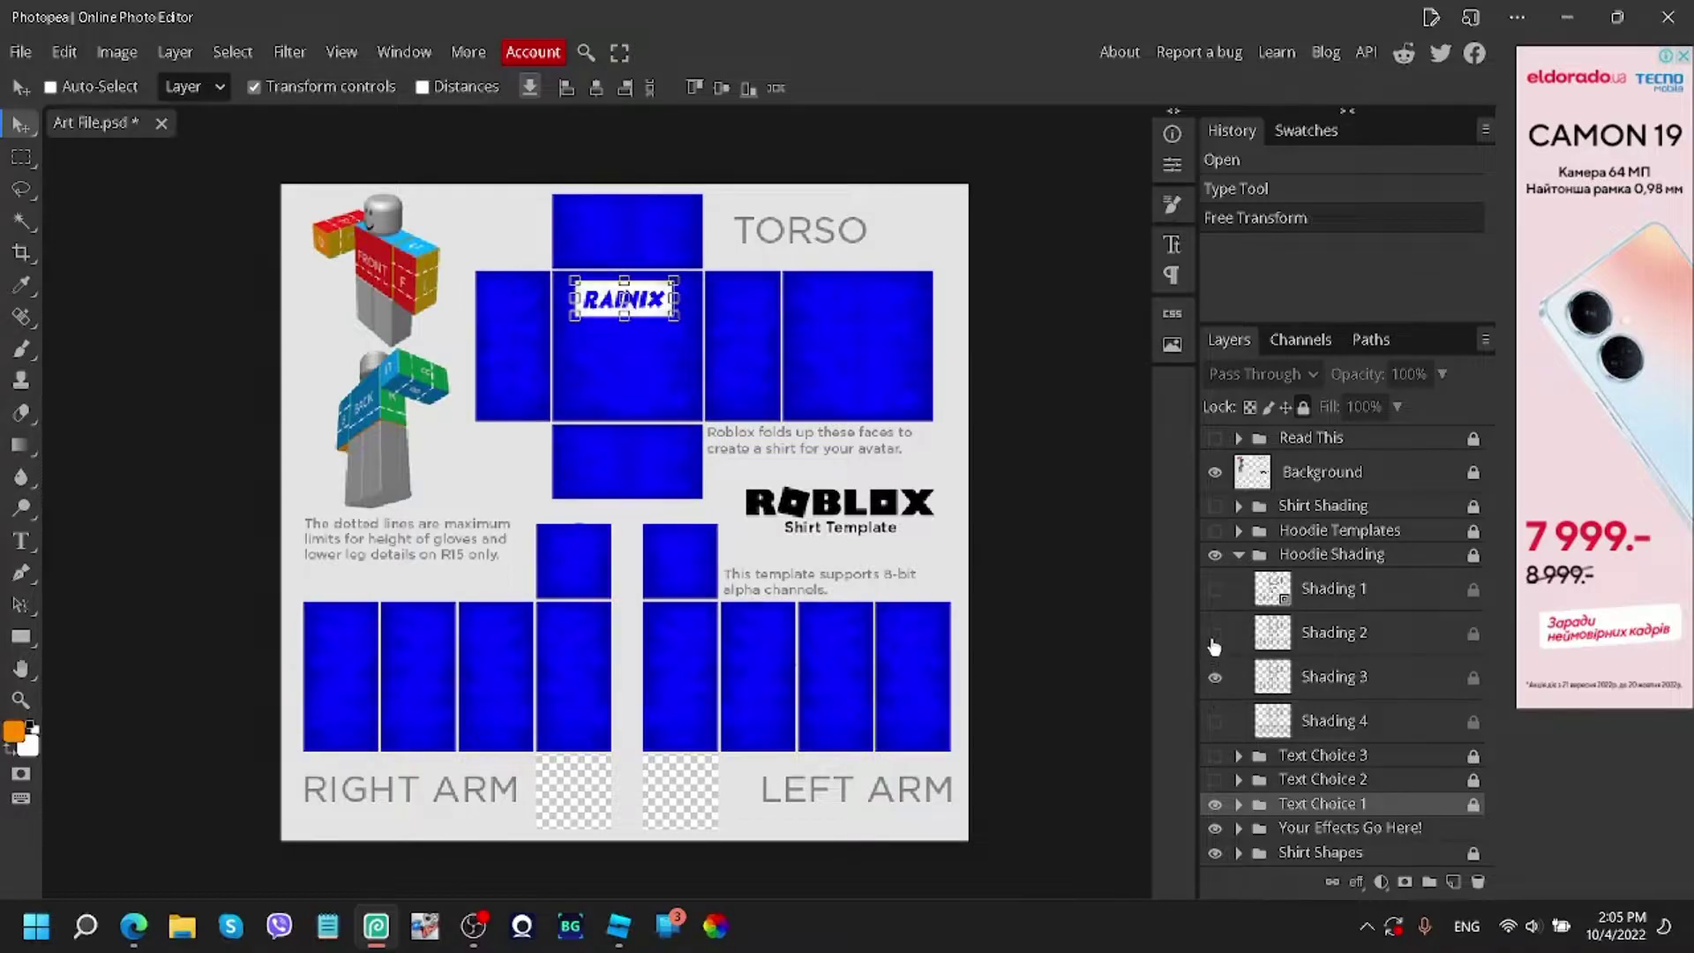
left_click(1238, 554)
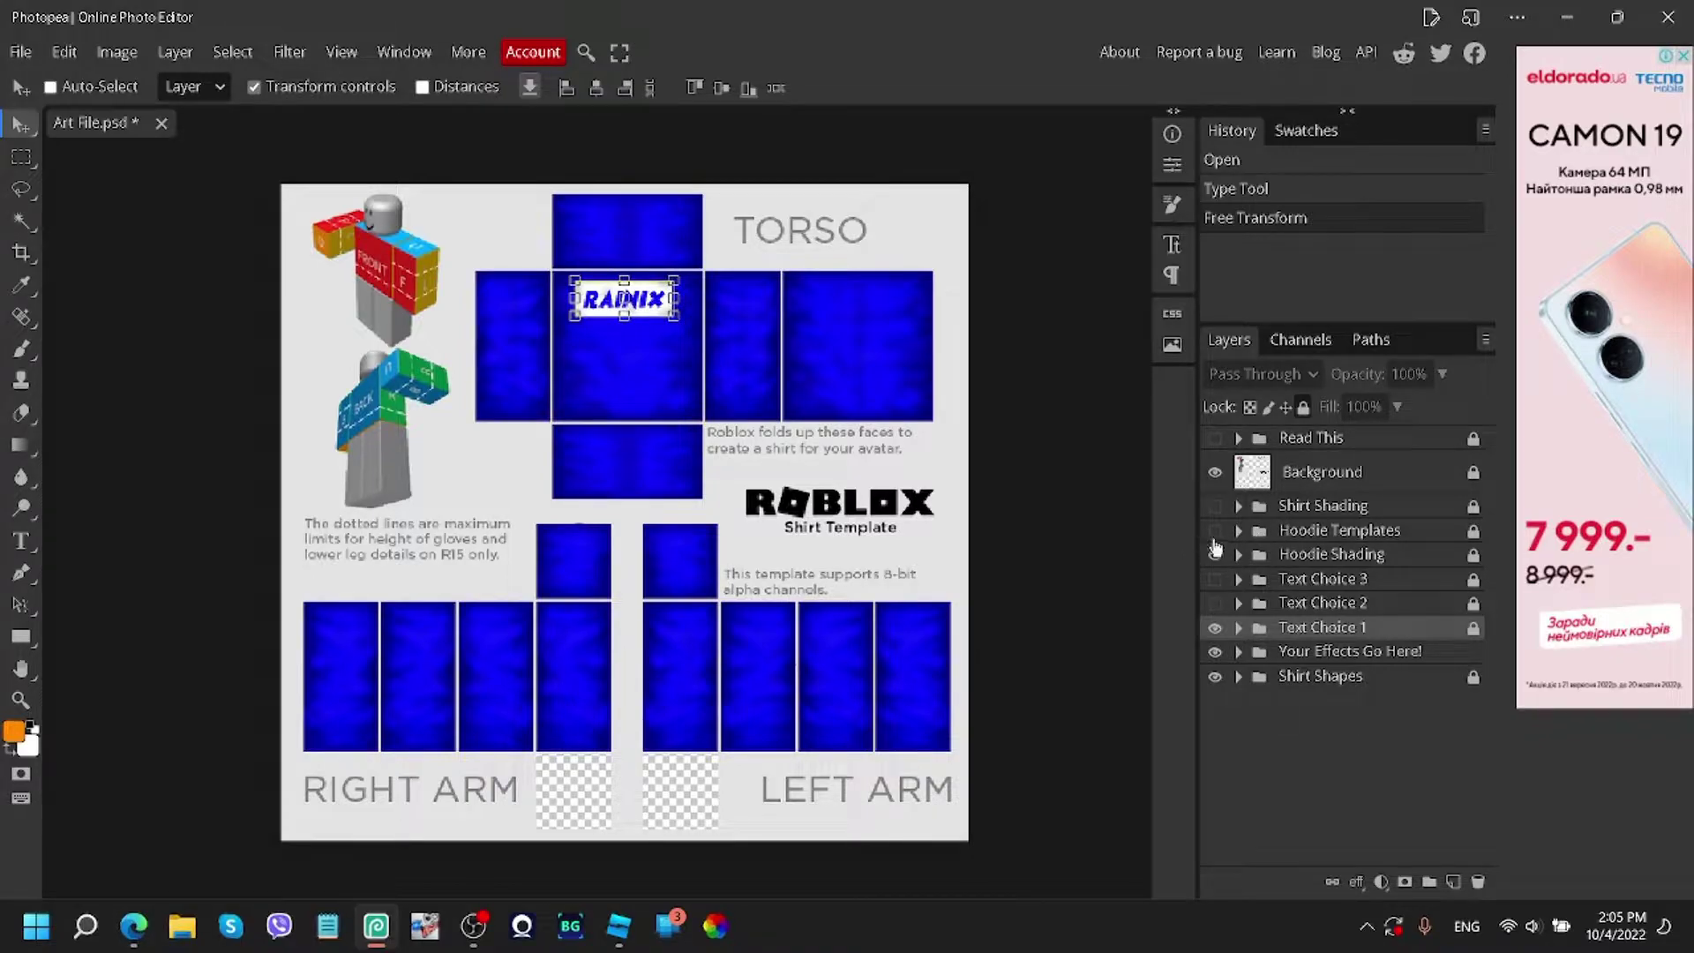
Show the Hoodie Templates group without the hoodie shading, compare templates 1 and 2, and keep only template 2 visible.
left_click(1239, 532)
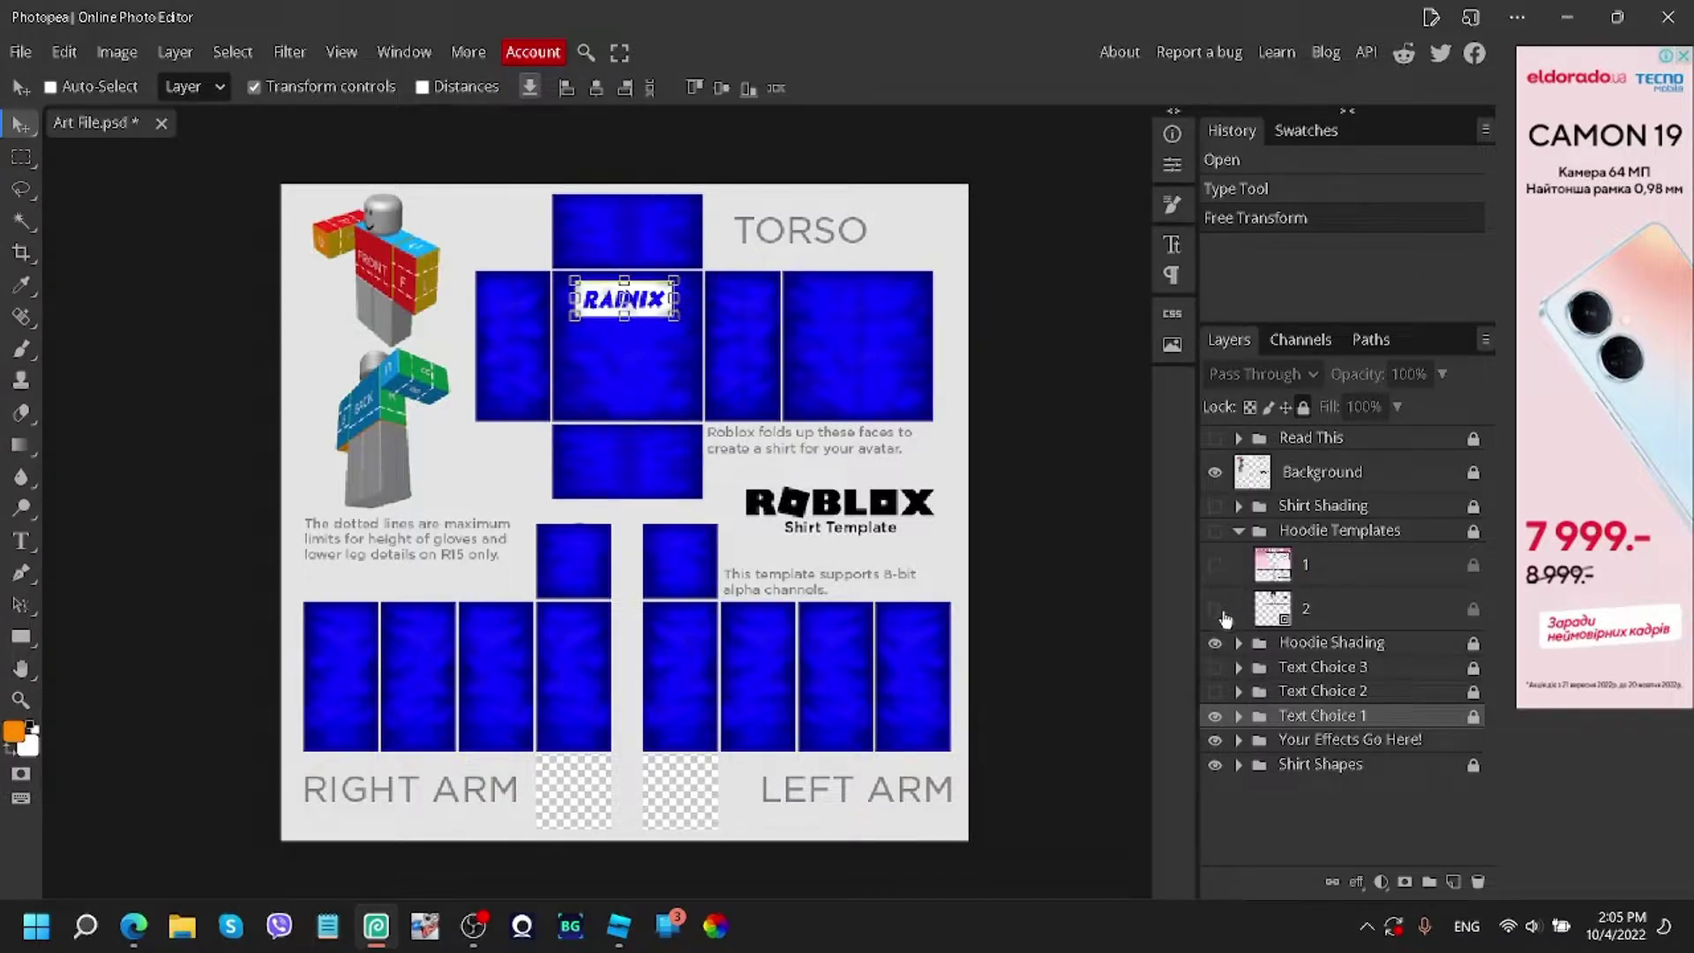
left_click(1217, 530)
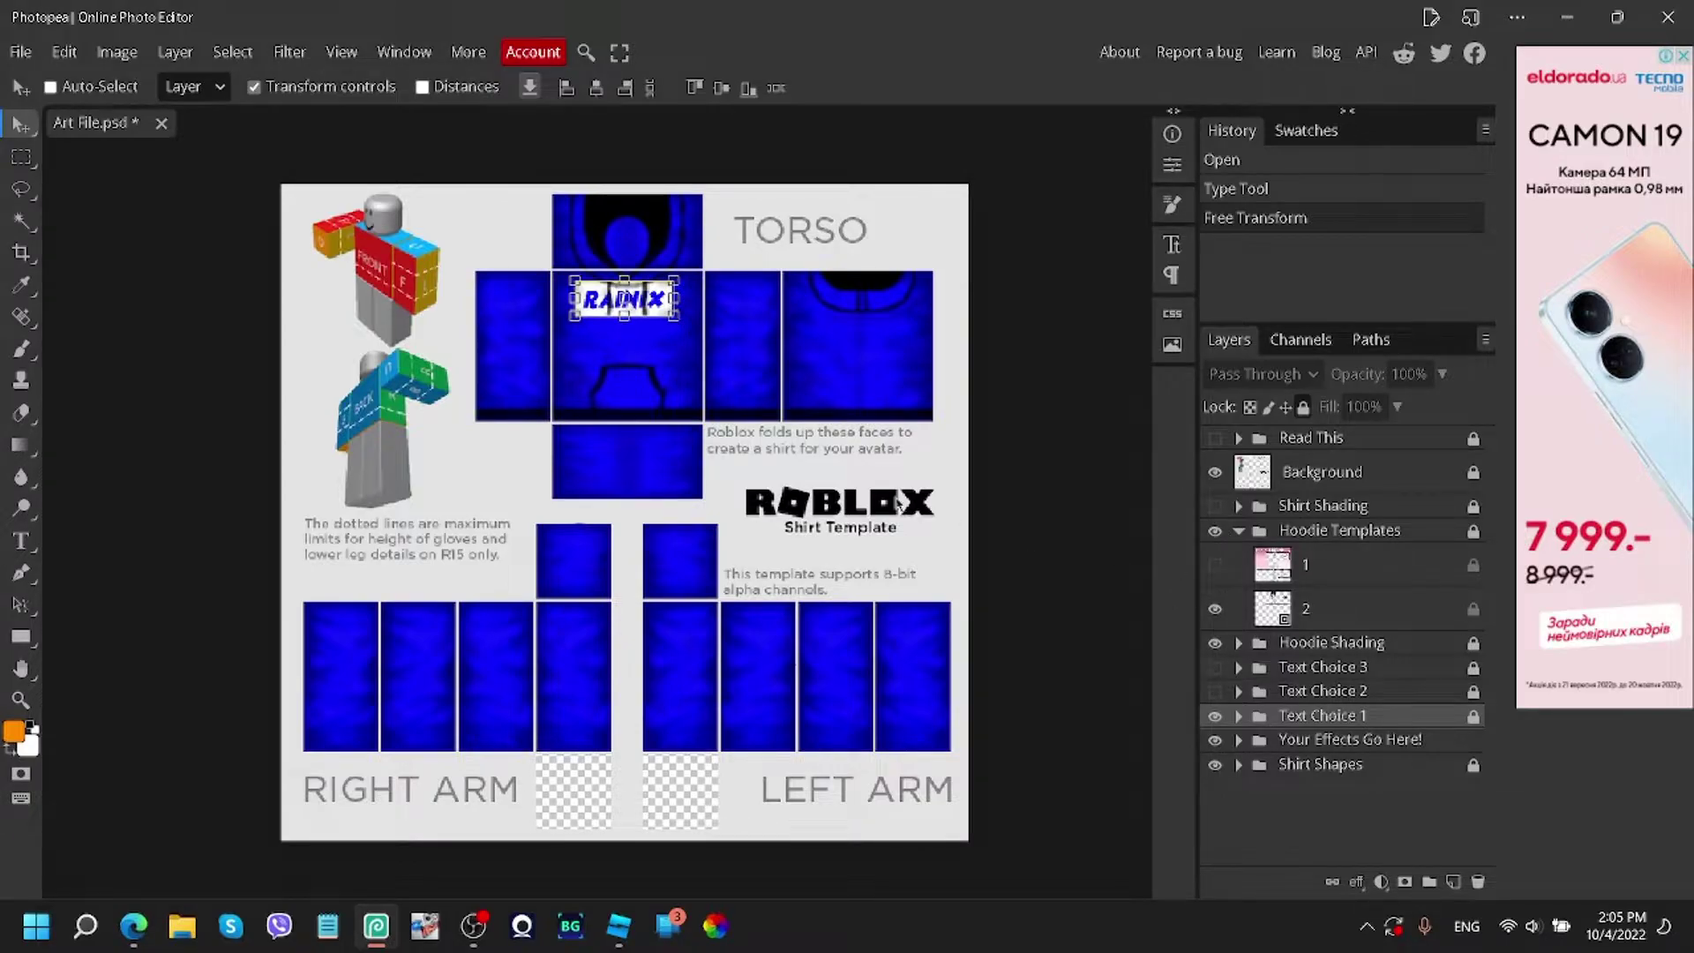
left_click(1216, 564)
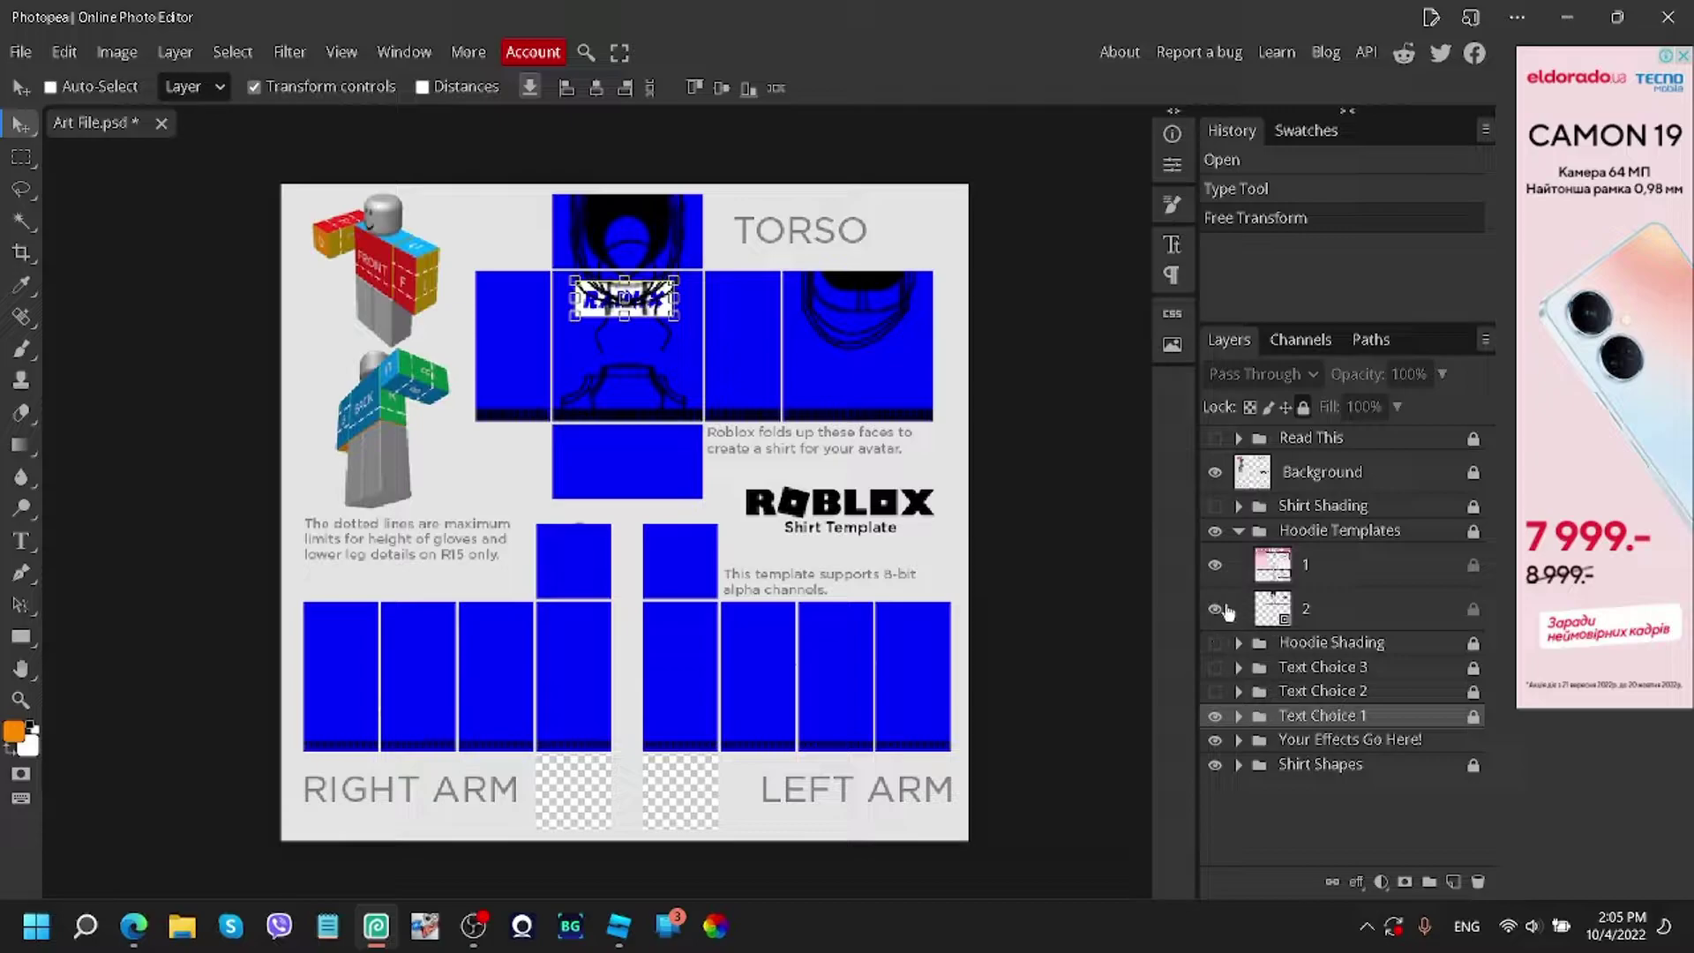
left_click(1216, 609)
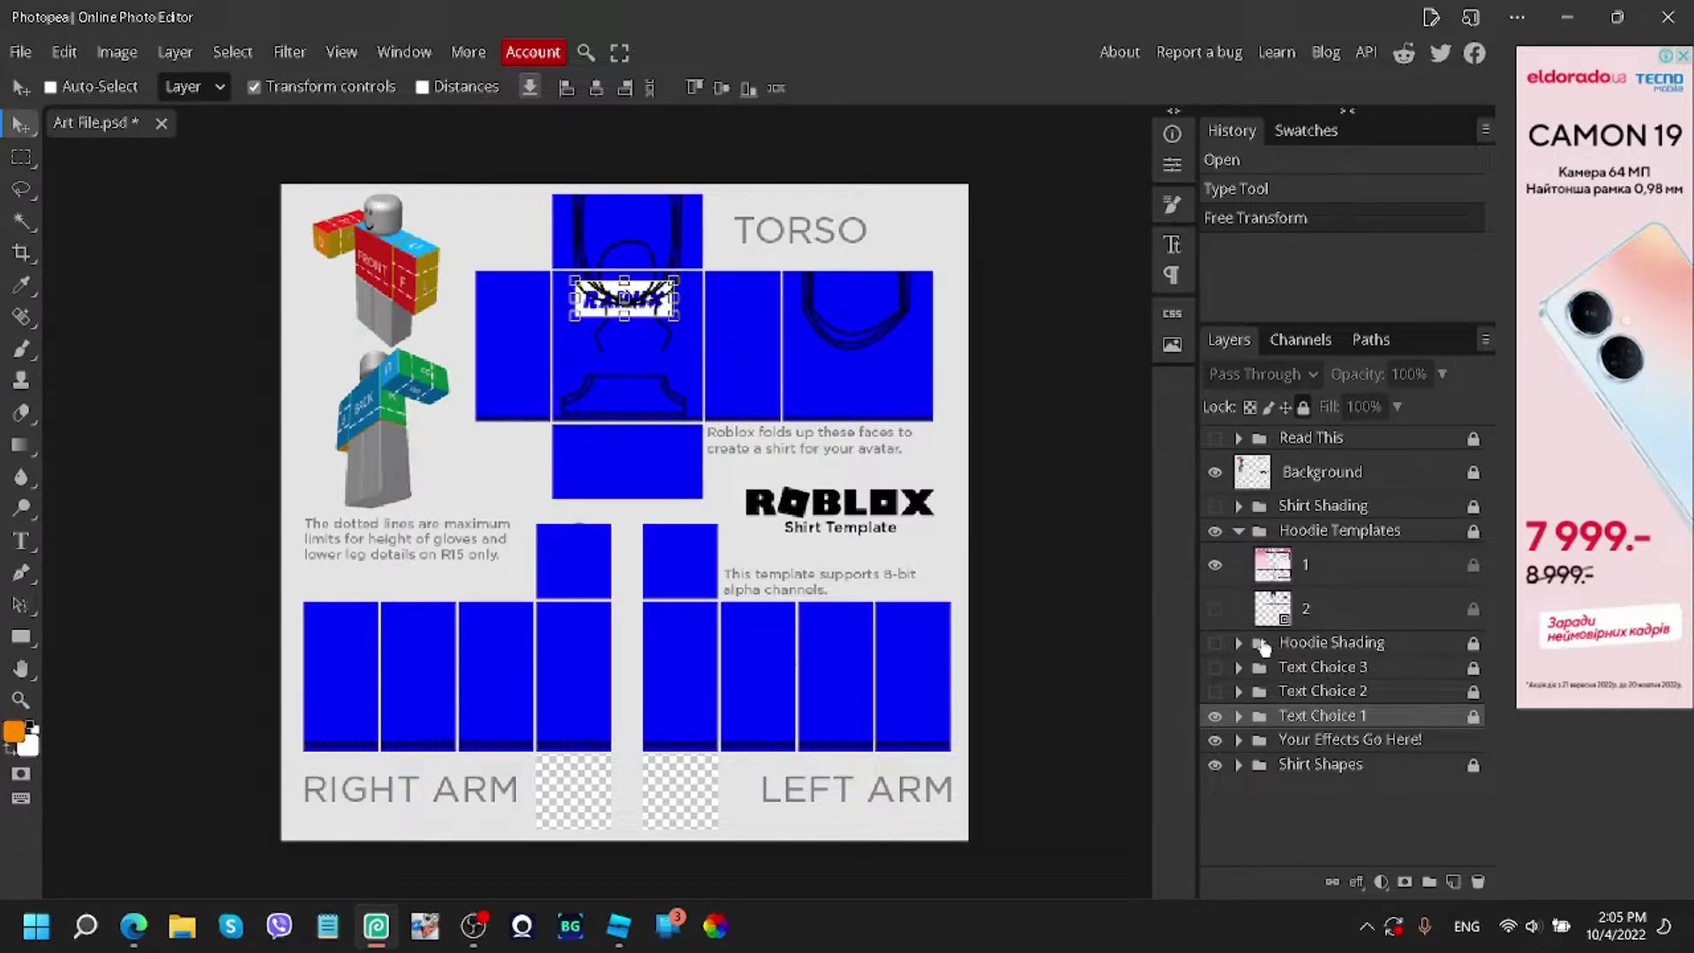
left_click(1216, 609)
left_click(1216, 564)
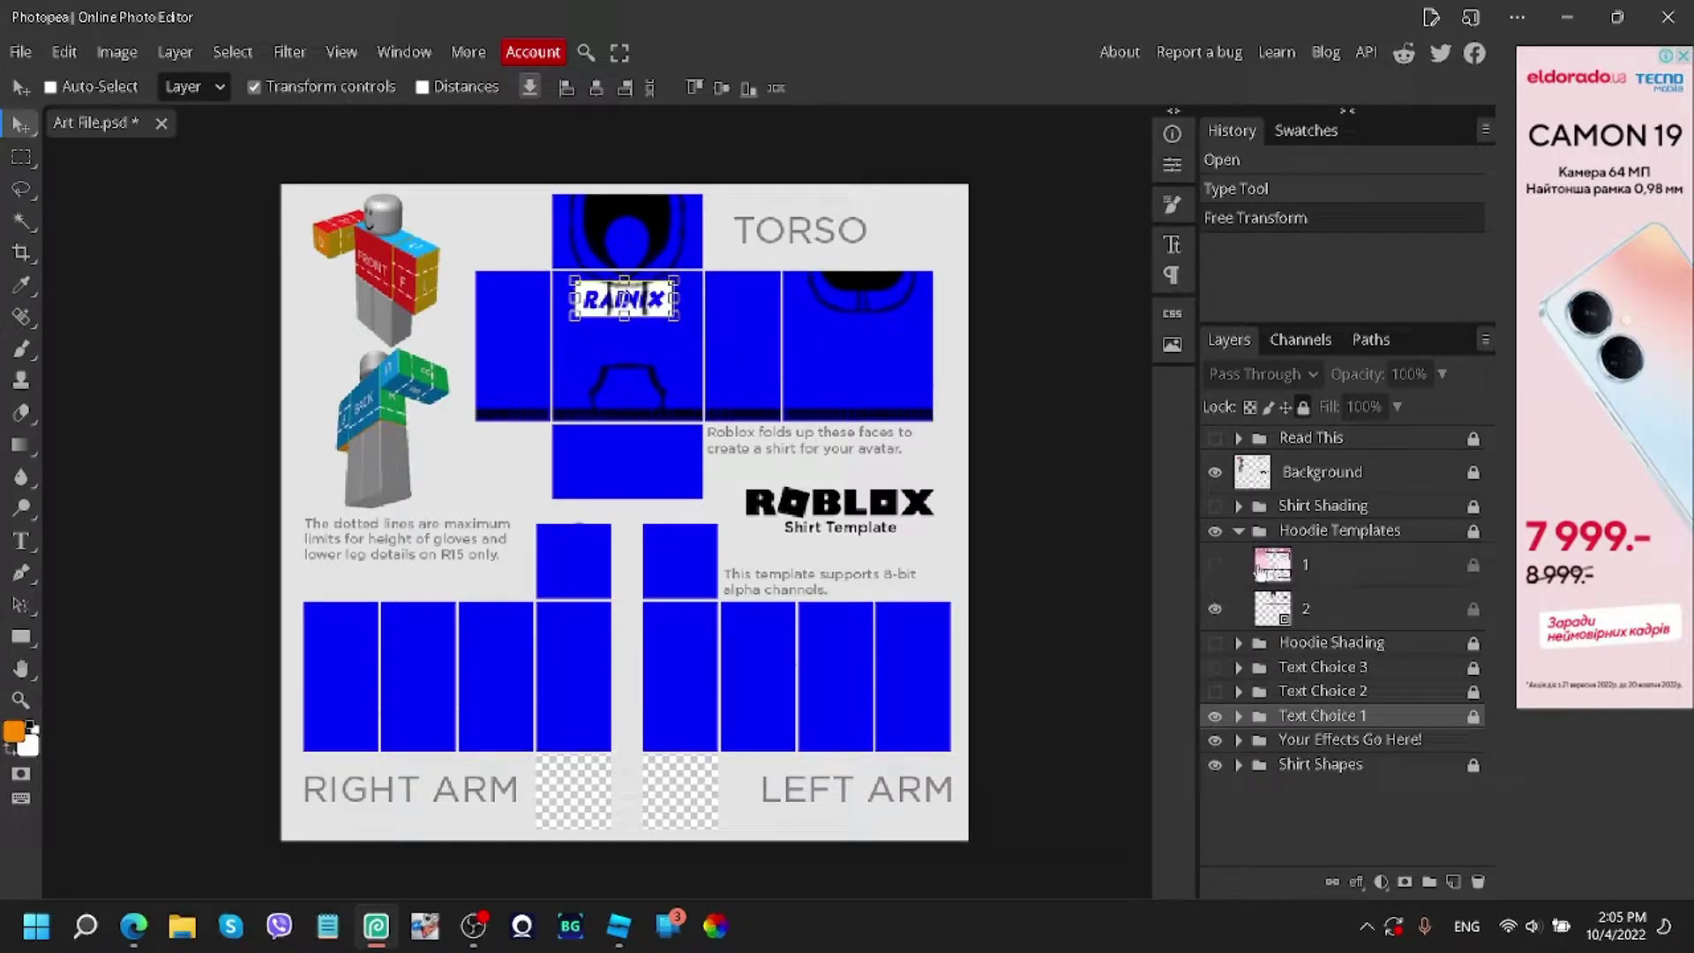
left_click(1238, 531)
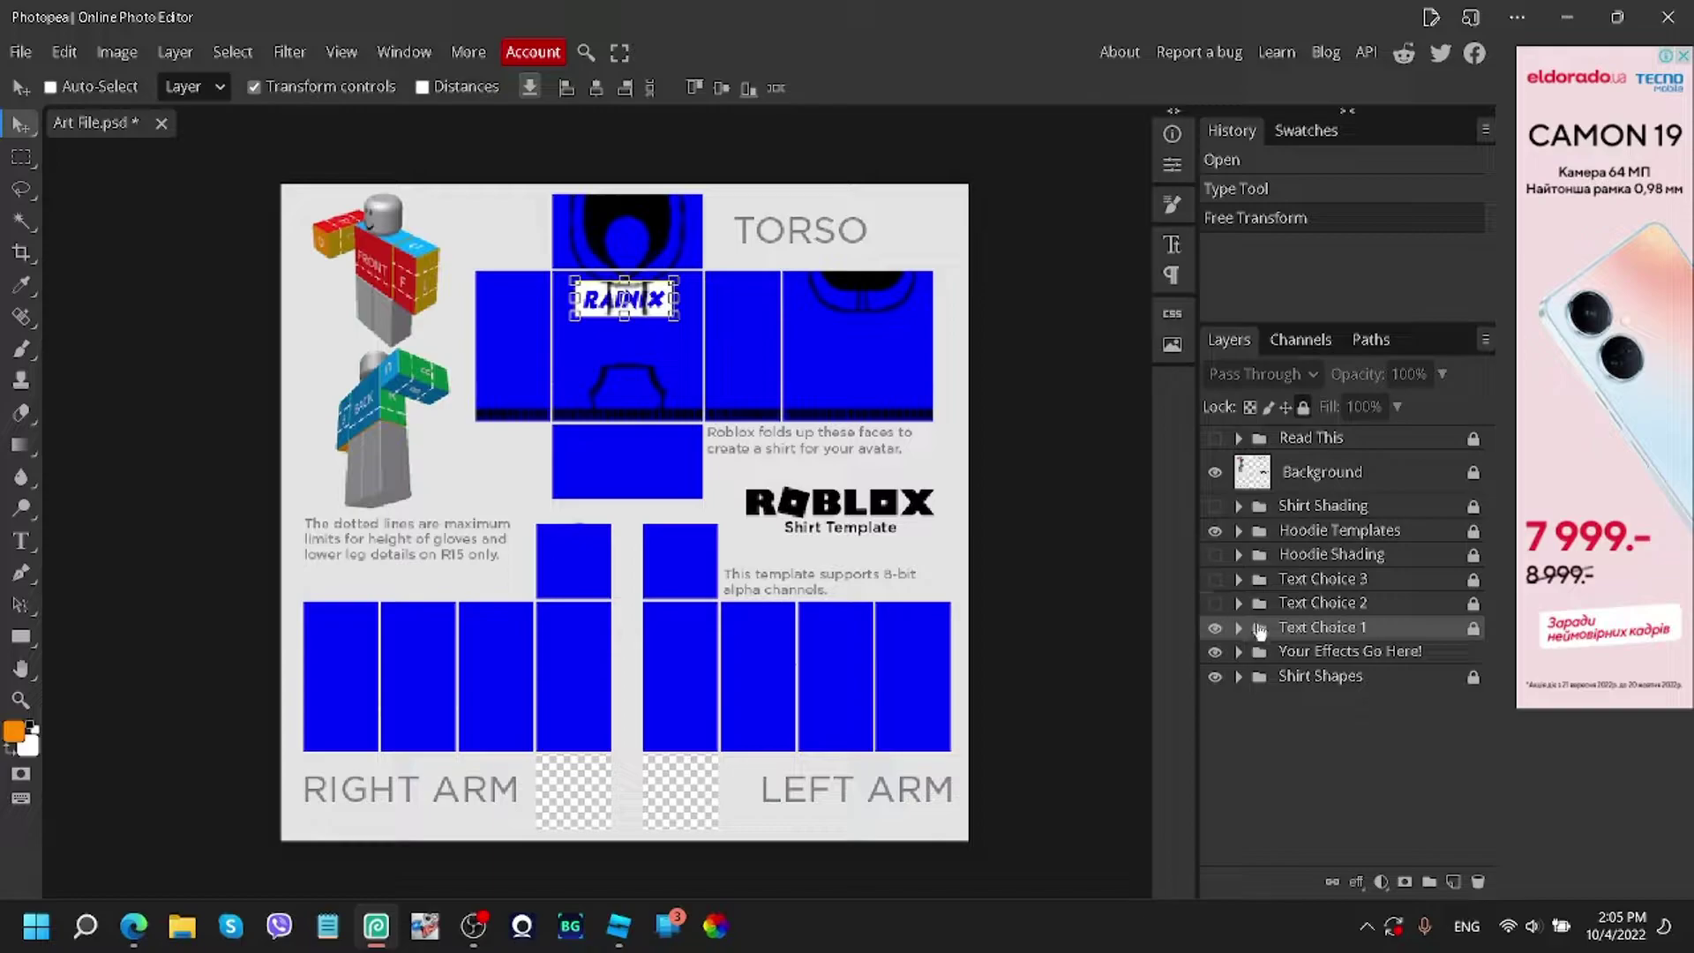
Replace the visible name design by hiding Text Choice 1 and showing and selecting the Text Choice 2 group.
left_click(1215, 603)
left_click(1216, 628)
left_click(1315, 603)
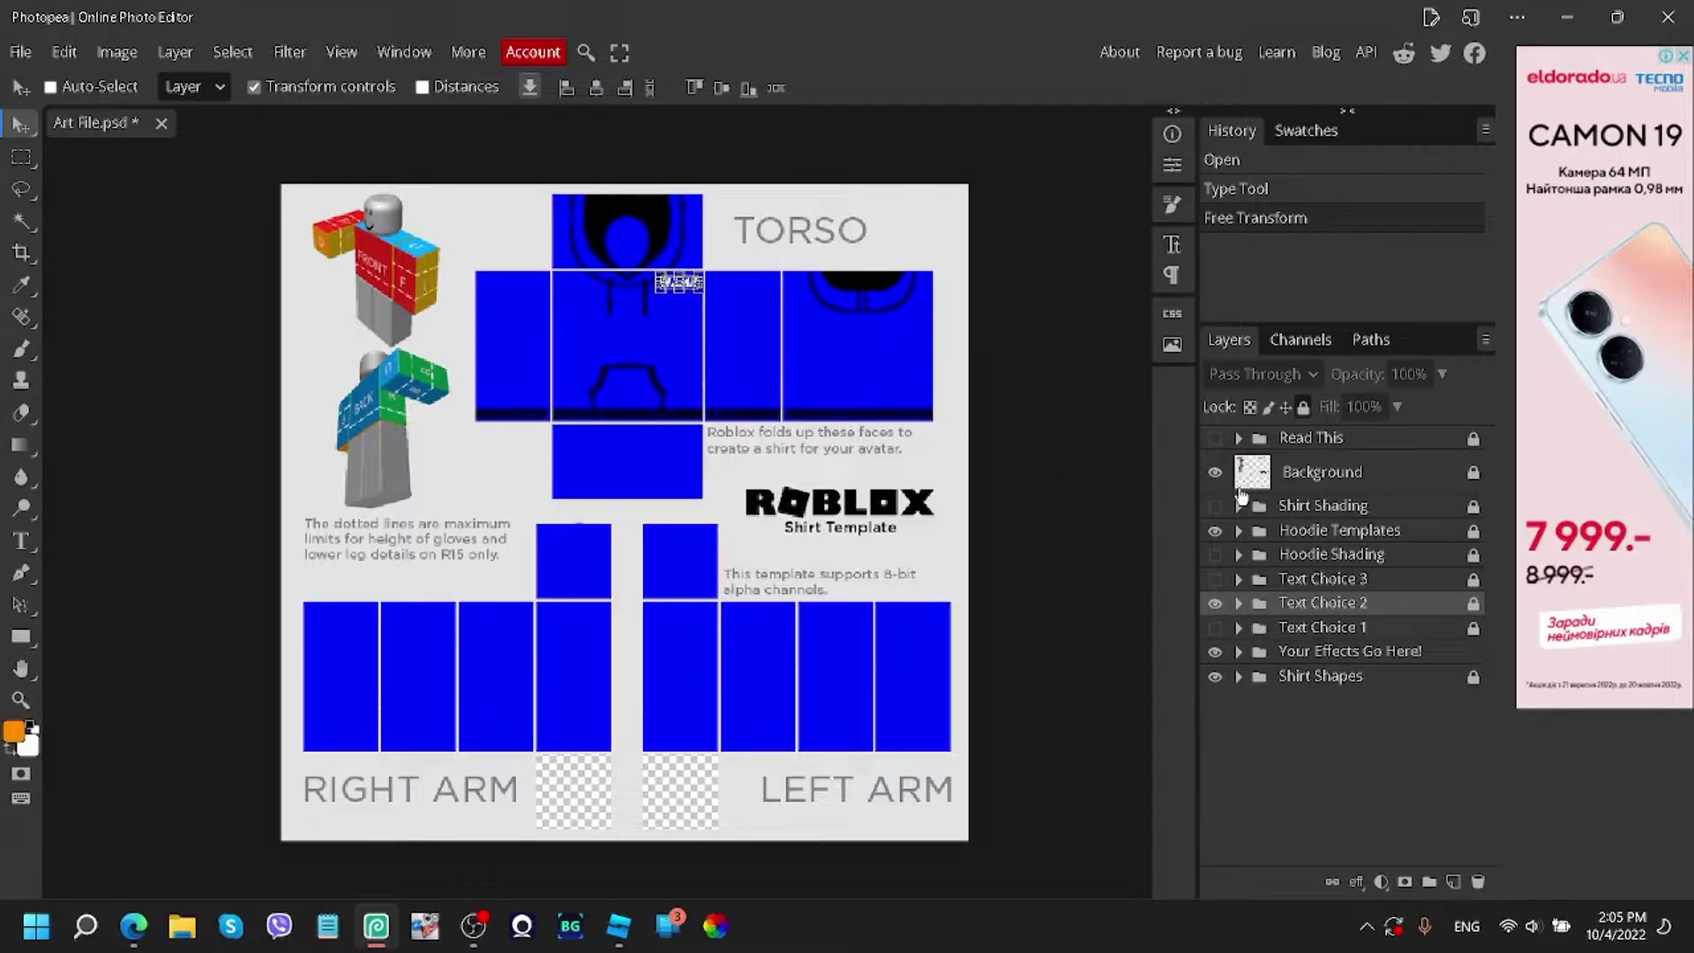
Replace the text of the name layer in Text Choice 2 with RAINIX and show the Hoodie Shading group.
left_click(1239, 603)
double_click(1288, 643)
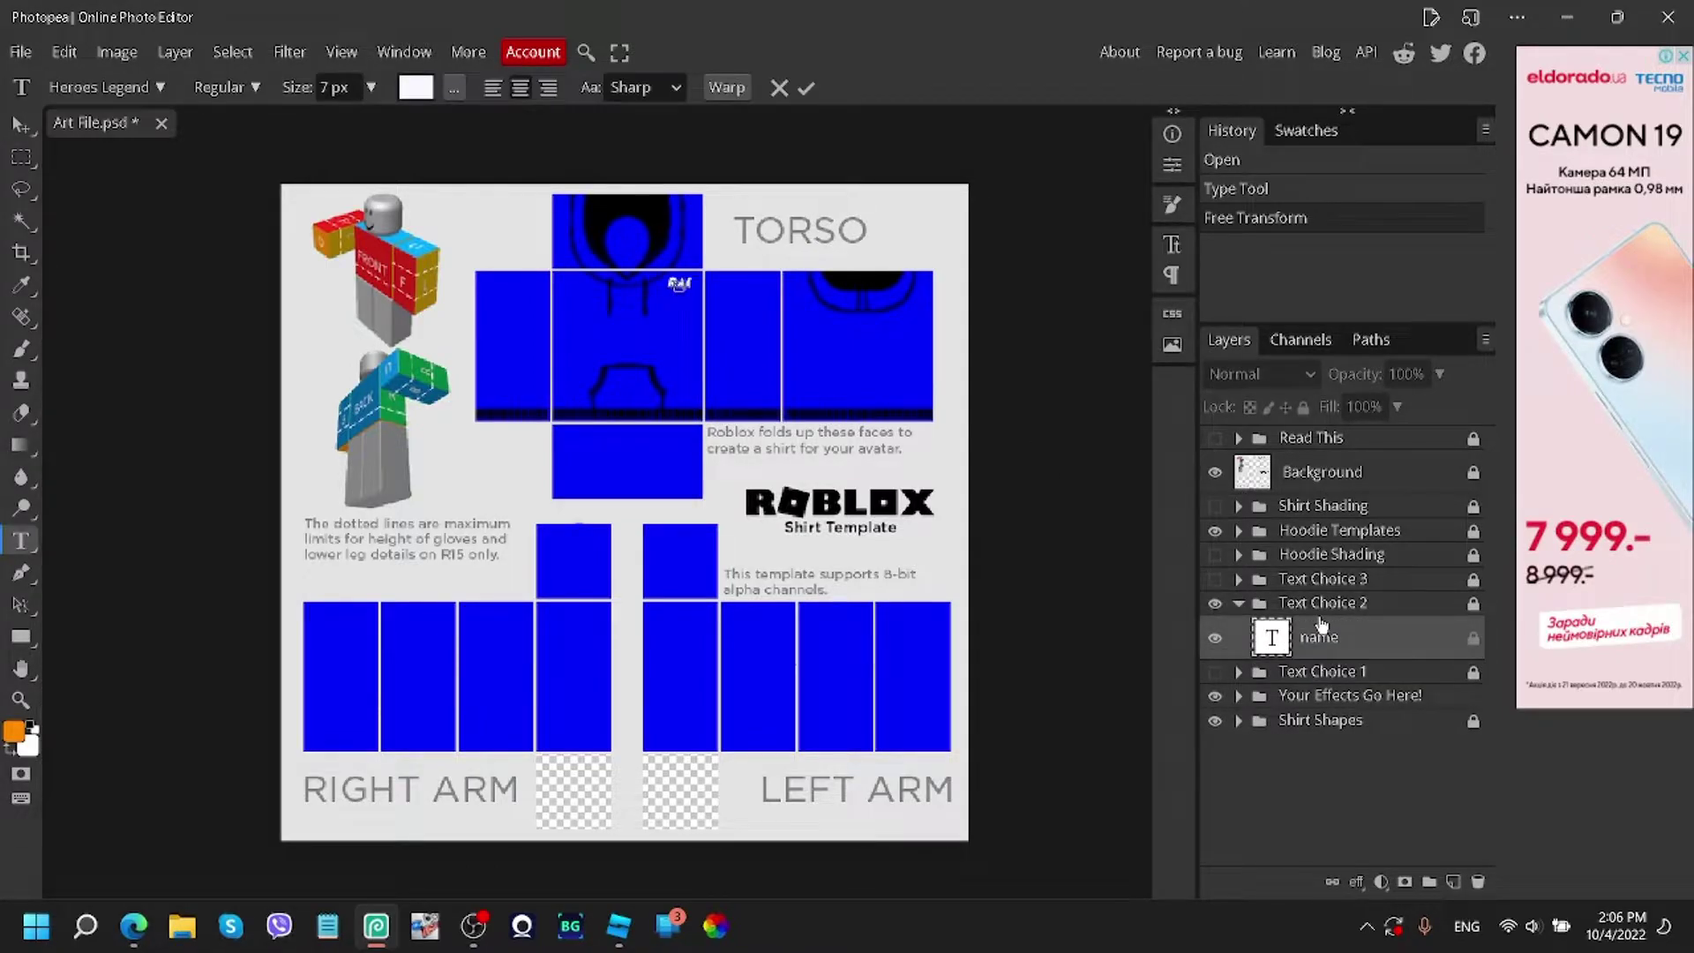
left_click(806, 88)
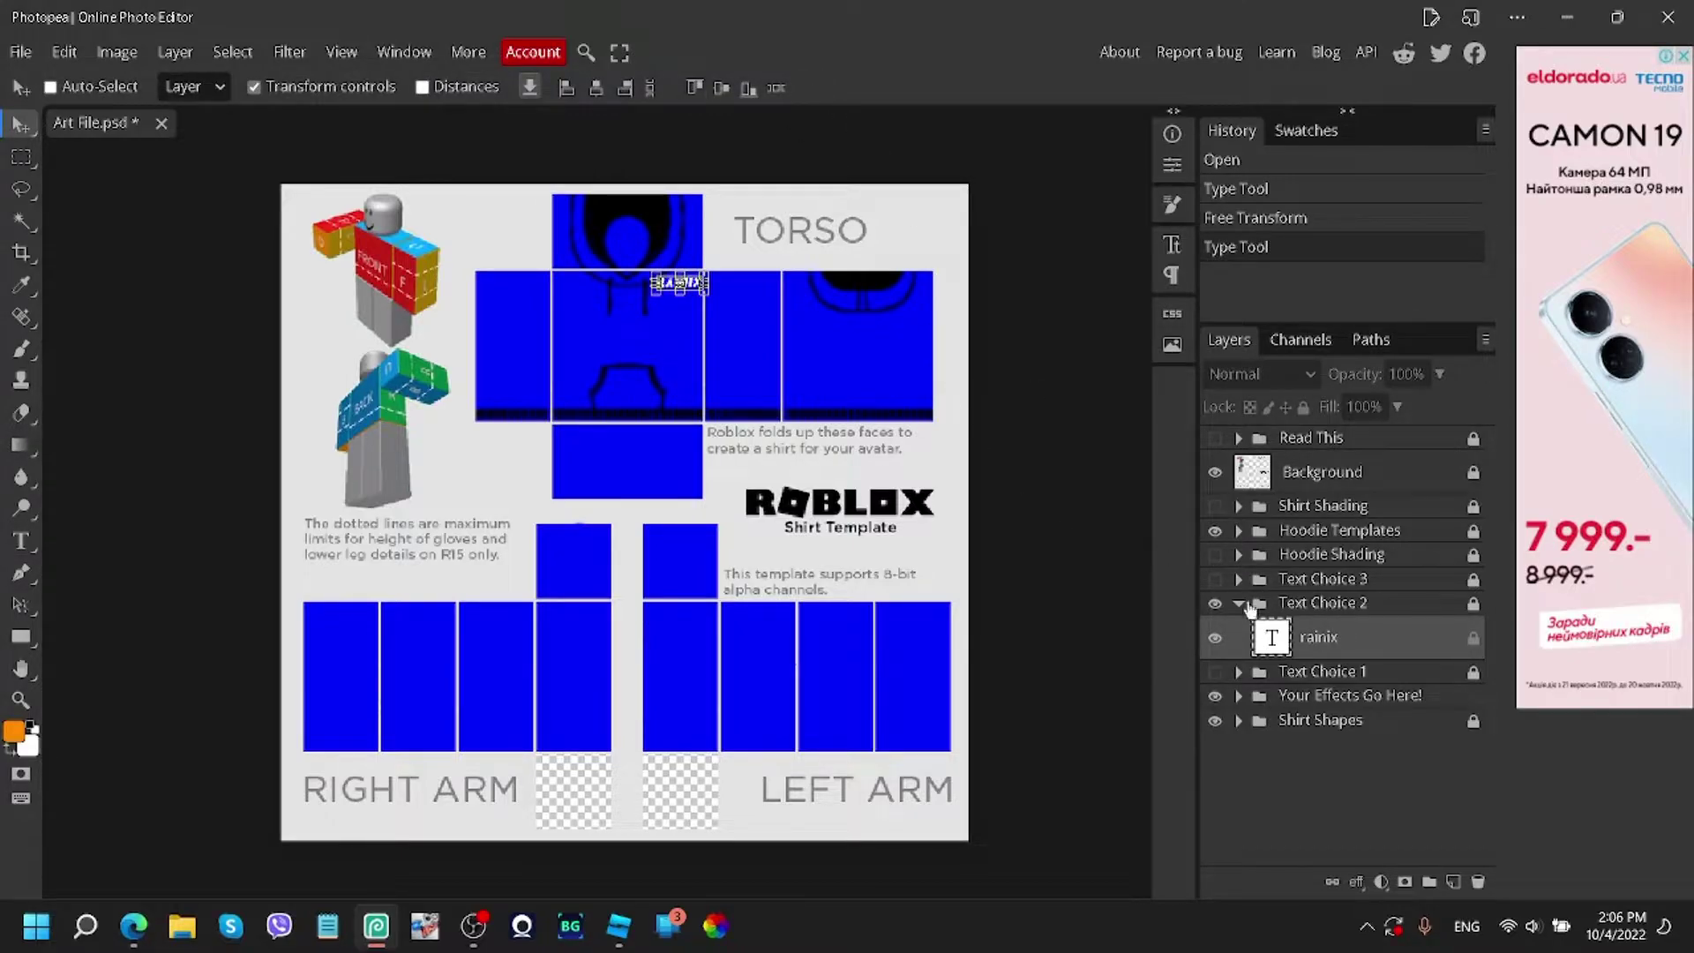
left_click(1239, 606)
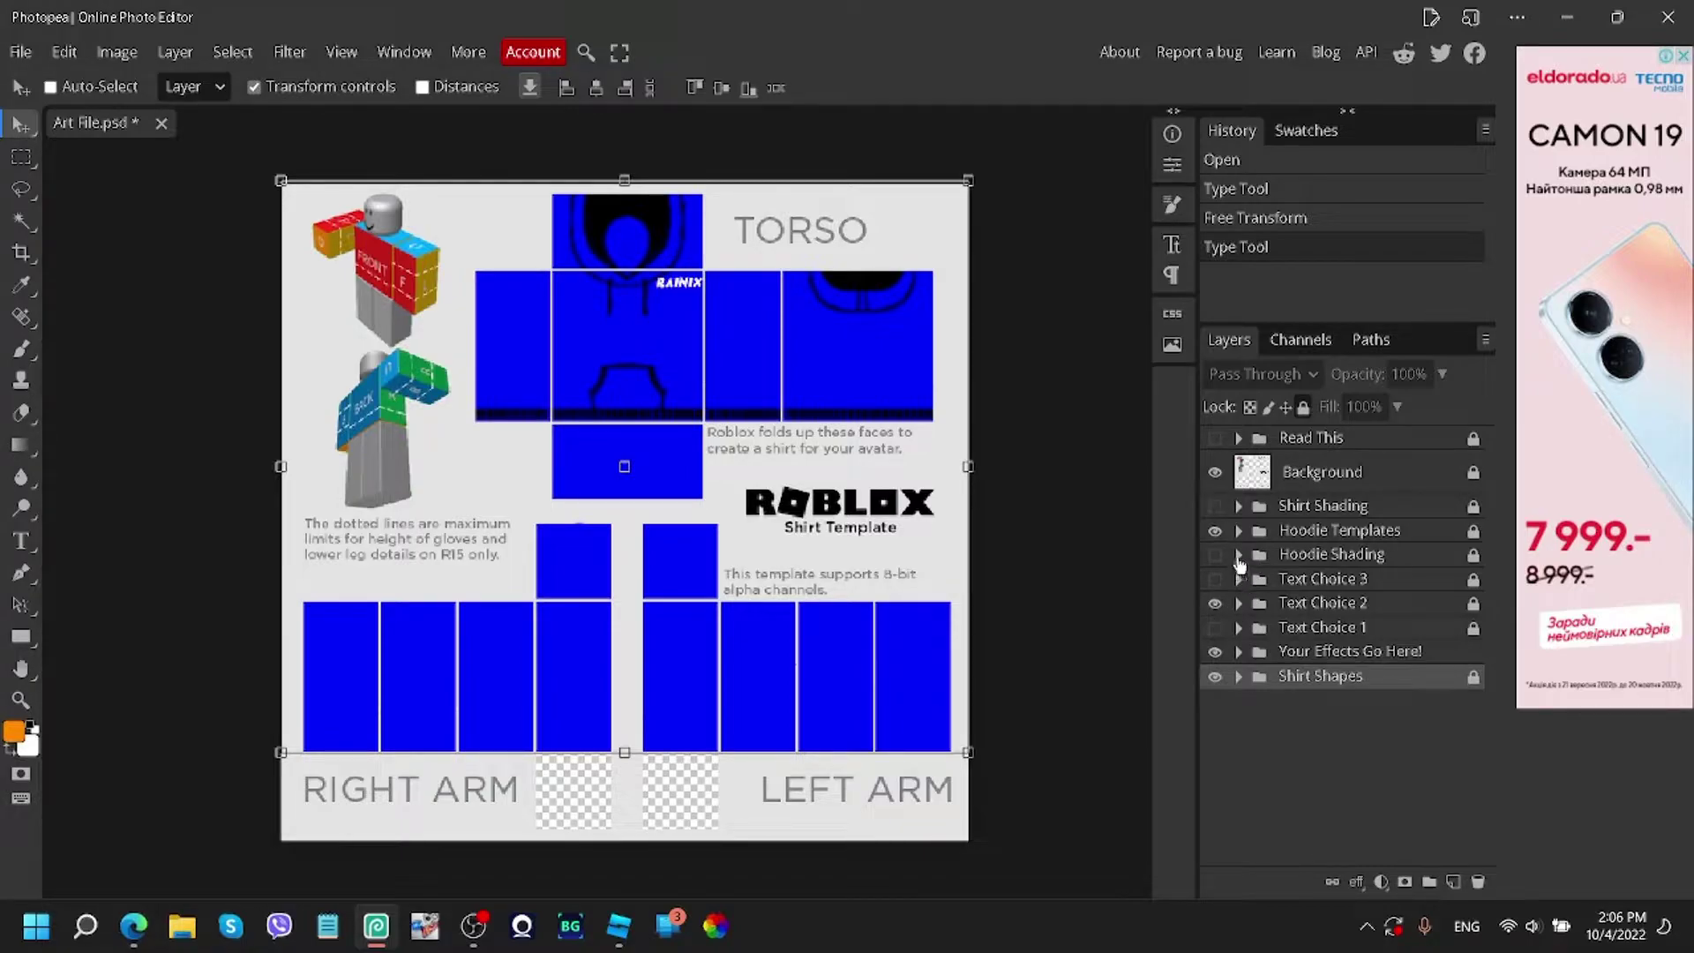
left_click(1216, 554)
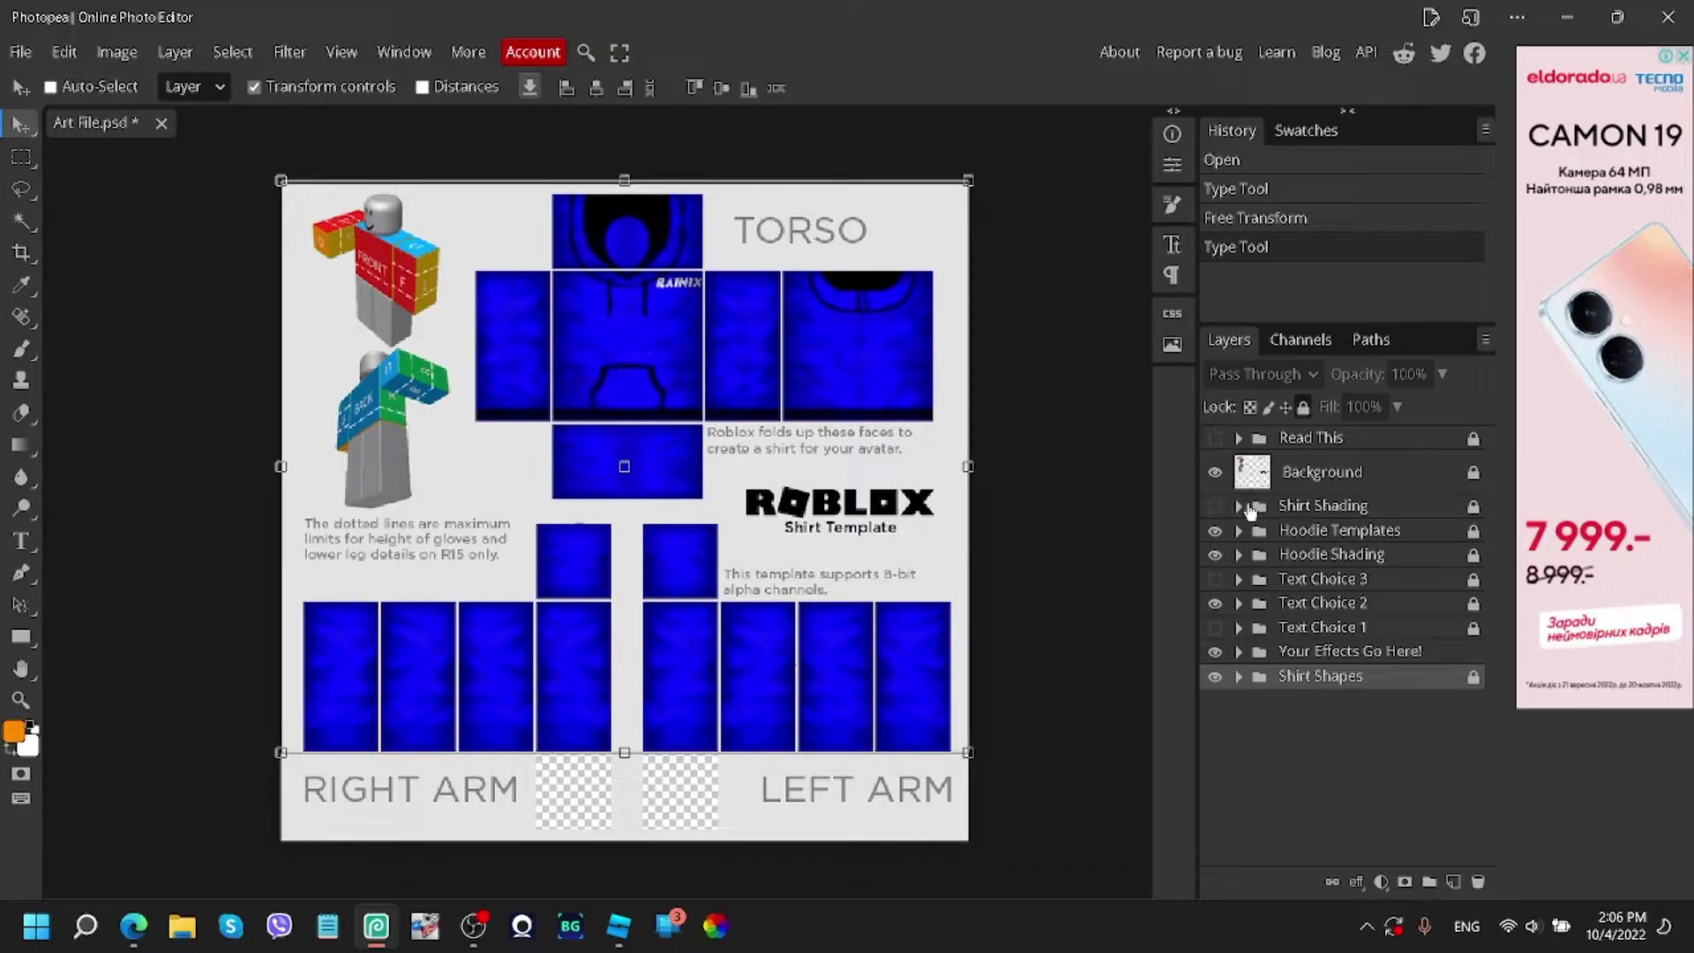
Add a Color Overlay effect to the Hoodie layer in the Shirt Shapes group.
left_click(1239, 677)
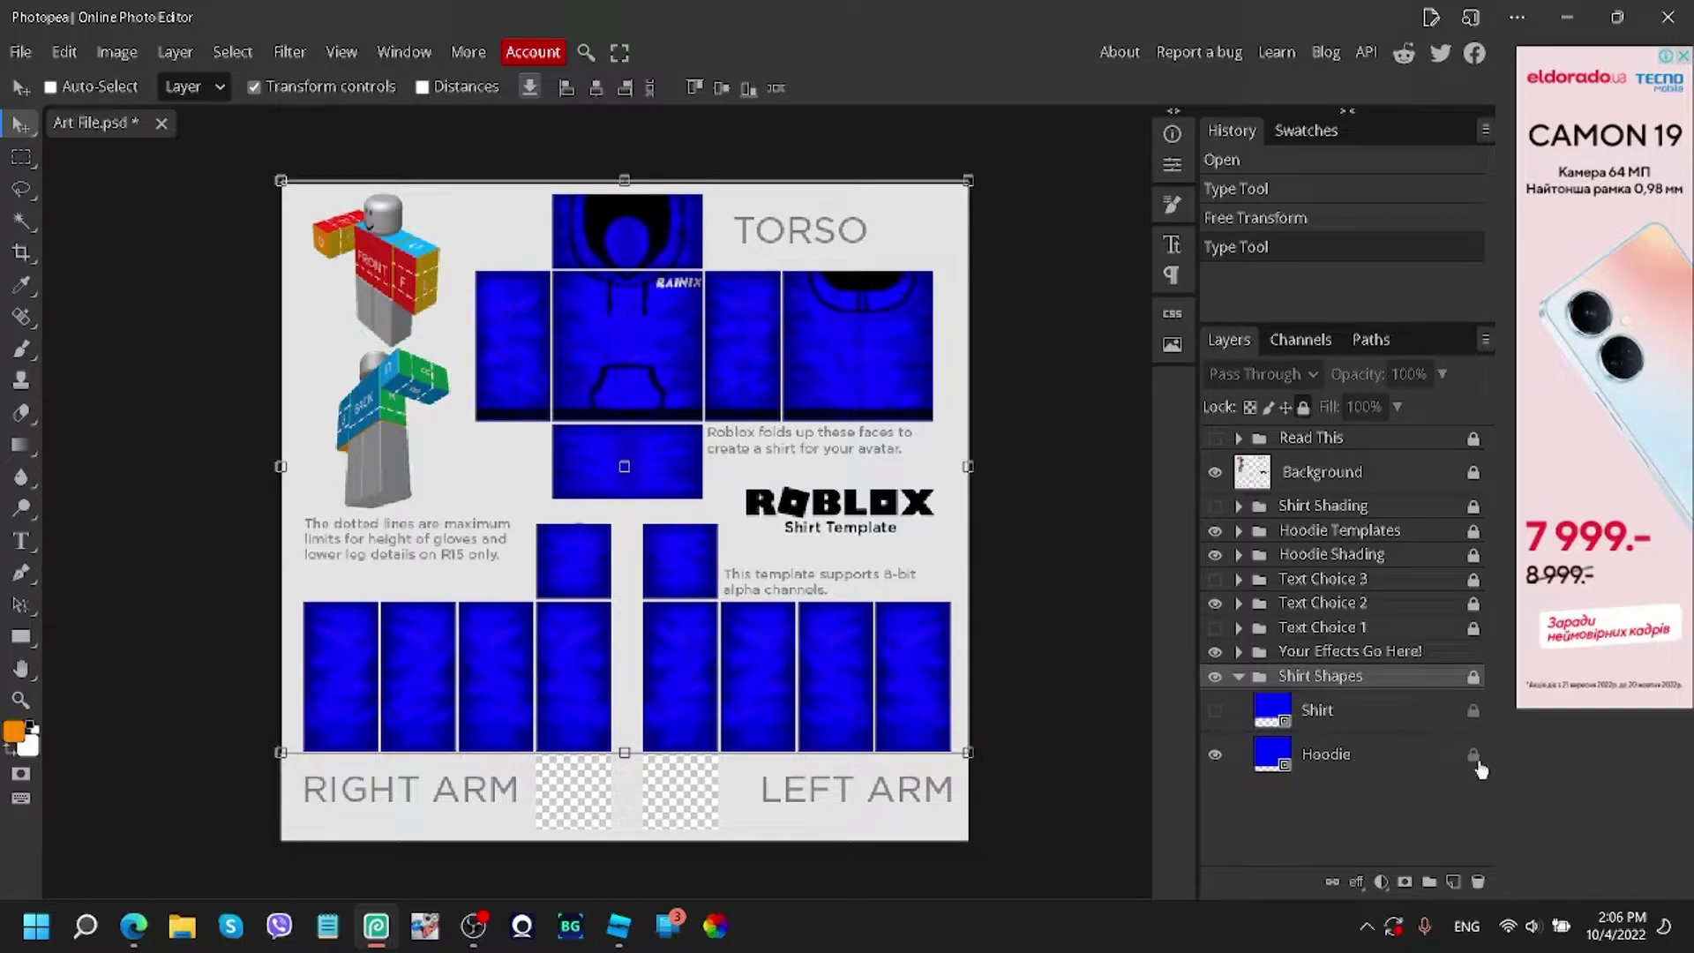
left_click(1473, 757)
left_click(1429, 757)
right_click(1429, 759)
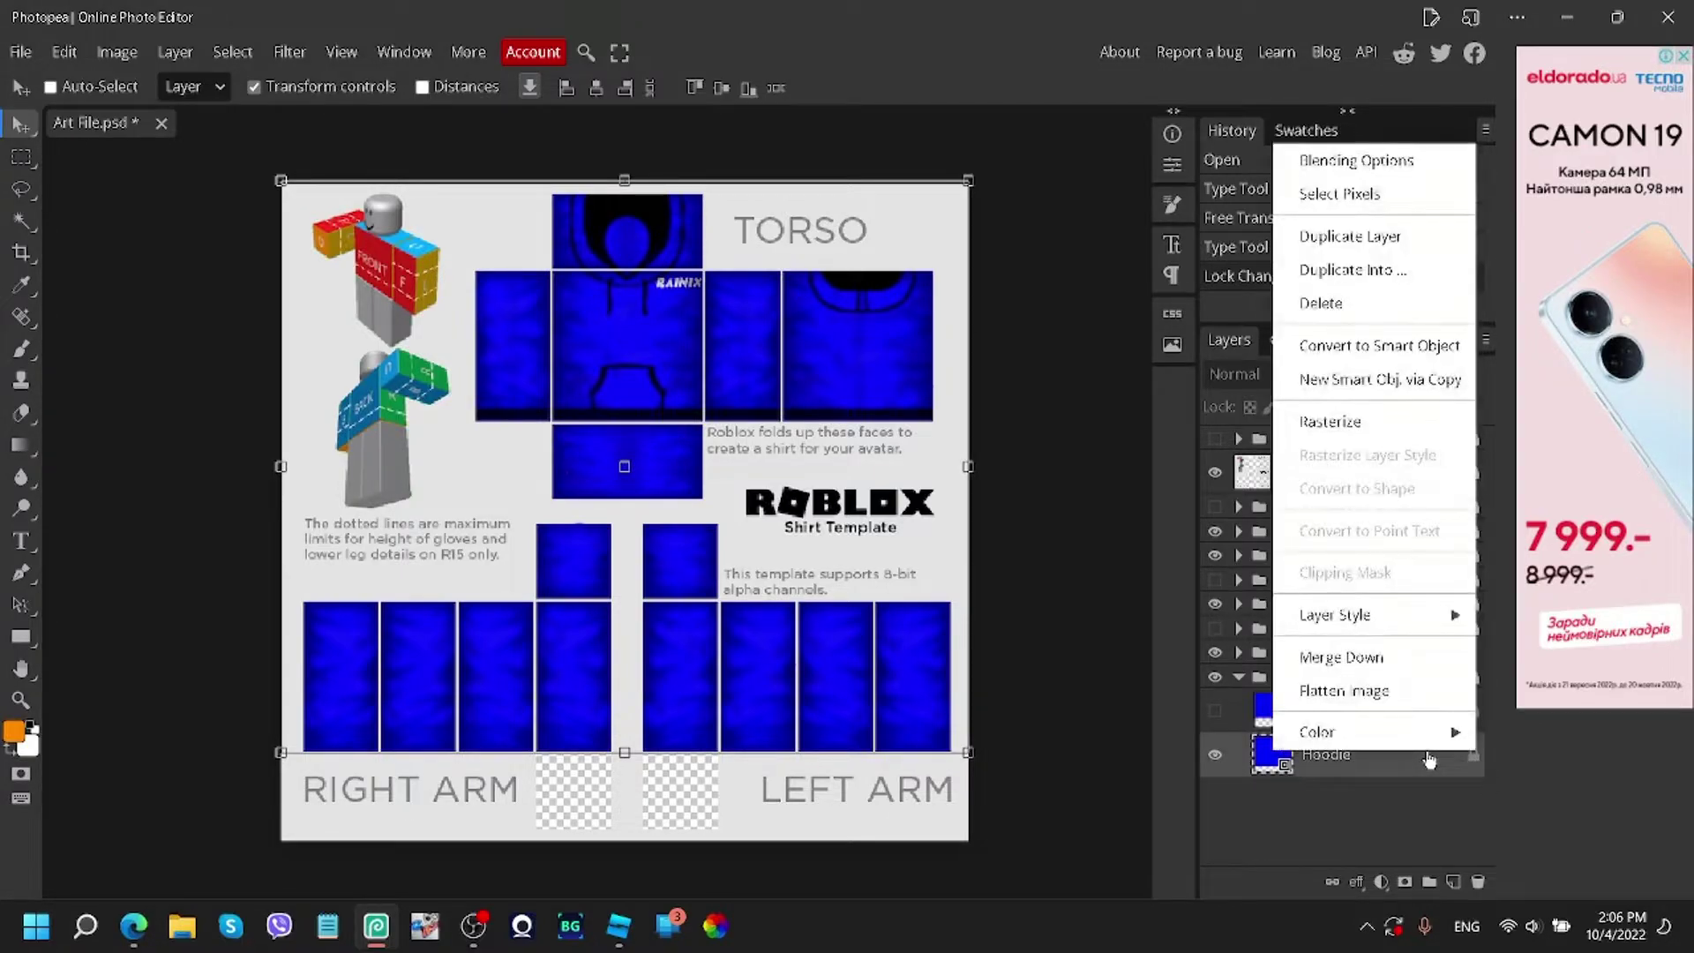
left_click(1368, 163)
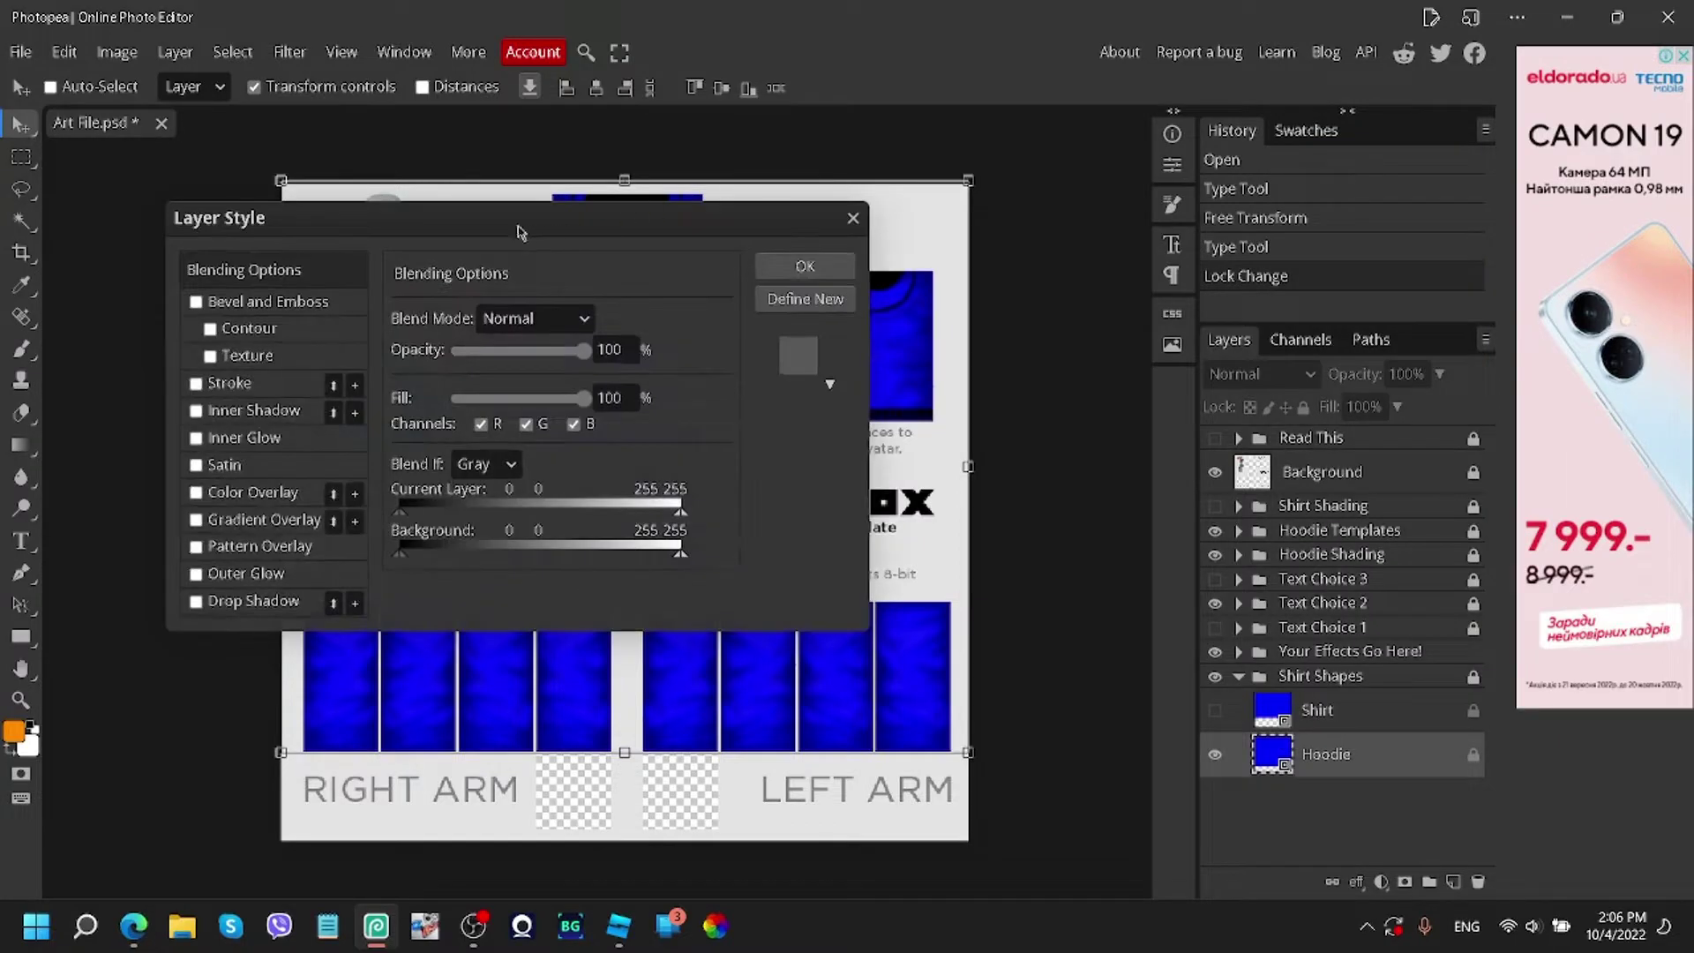
left_click_drag(521, 232, 830, 182)
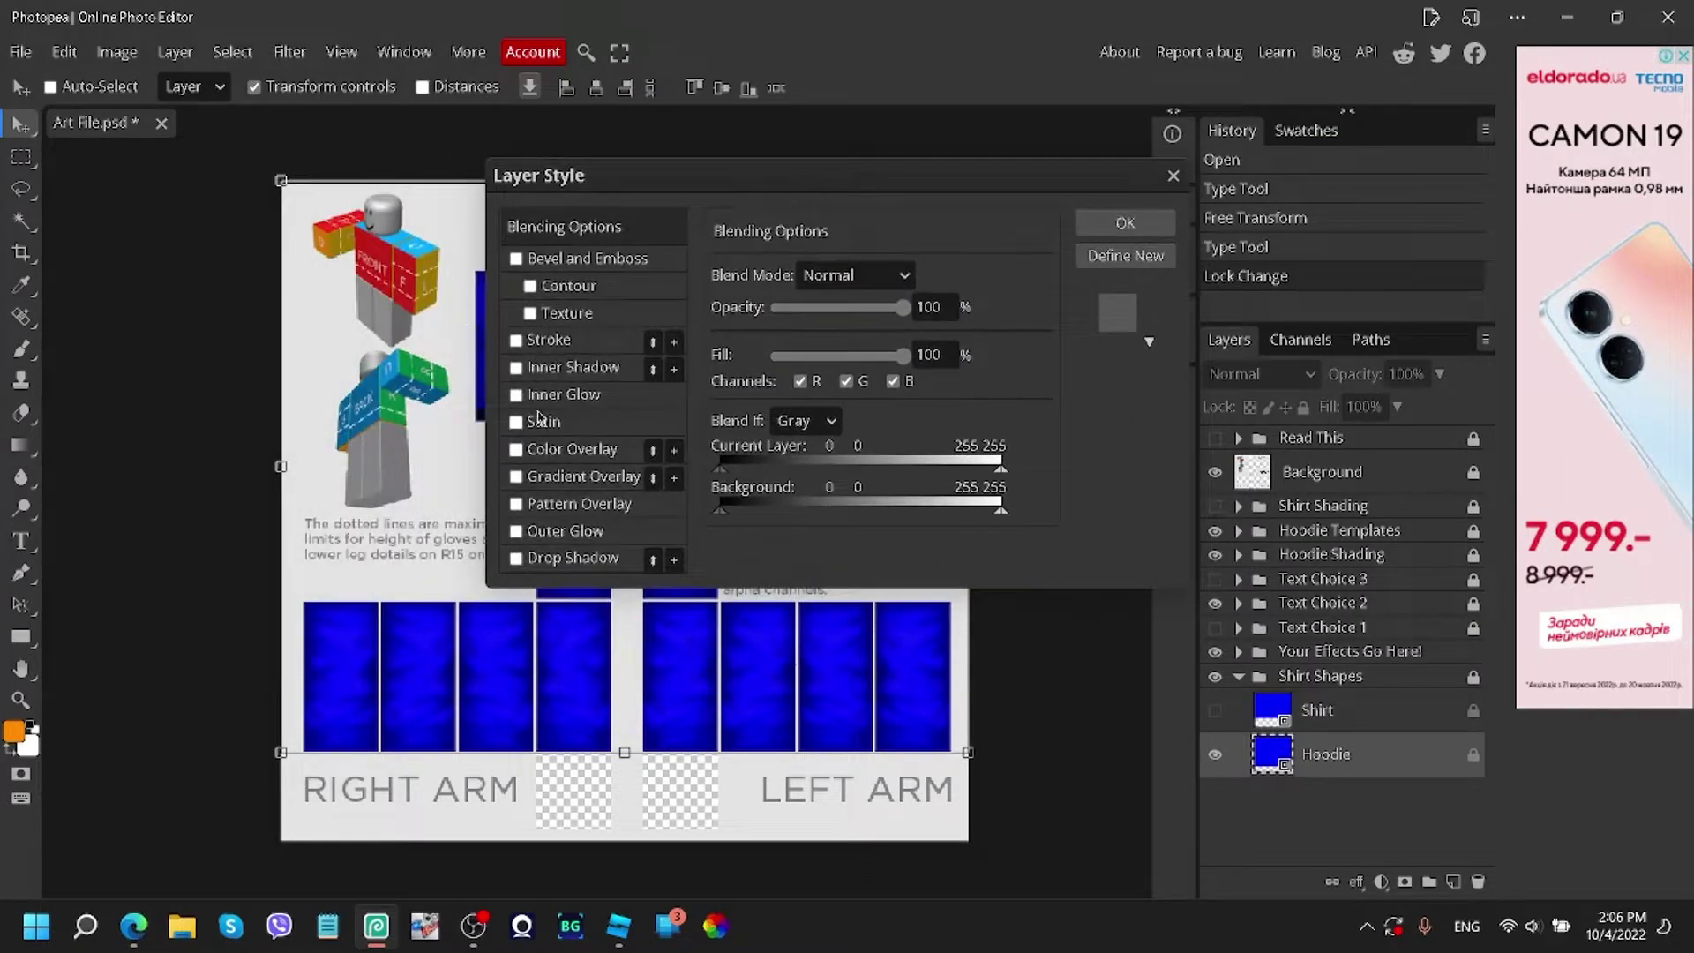
left_click(564, 452)
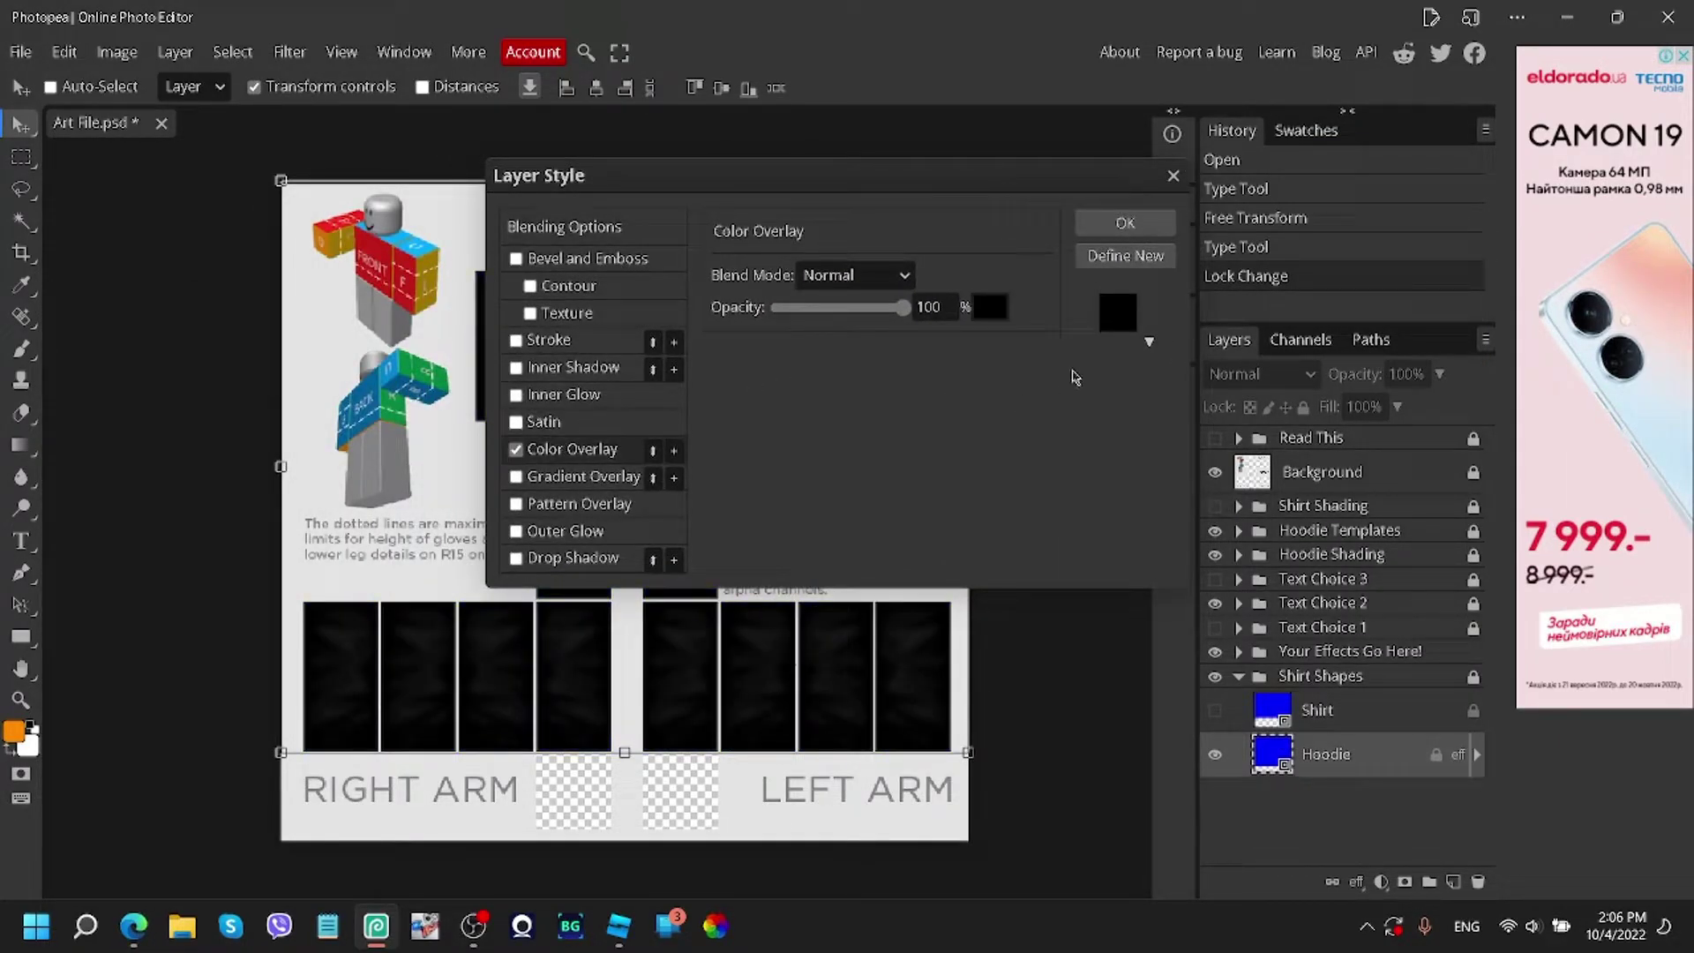
left_click_drag(834, 186, 1183, 91)
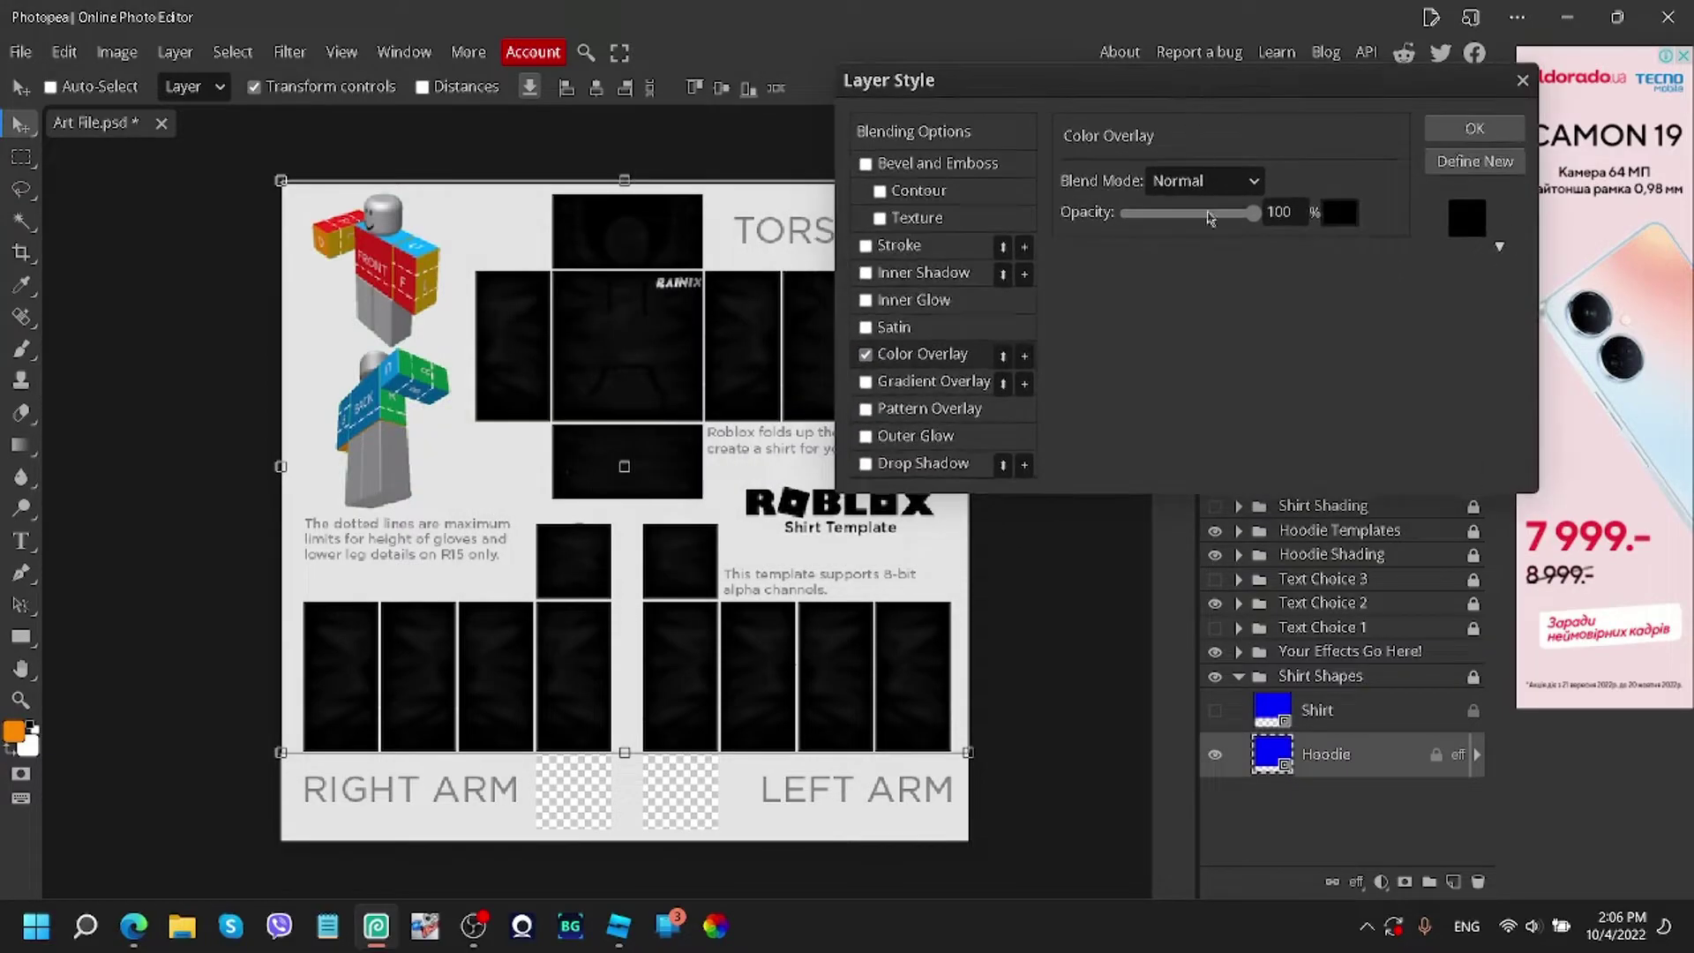
Set the Hoodie layer's overlay color to purple 9e00ff and apply the layer style.
left_click(1337, 222)
left_click_drag(455, 232, 1050, 346)
left_click_drag(1042, 551, 1050, 435)
left_click_drag(936, 425, 1029, 365)
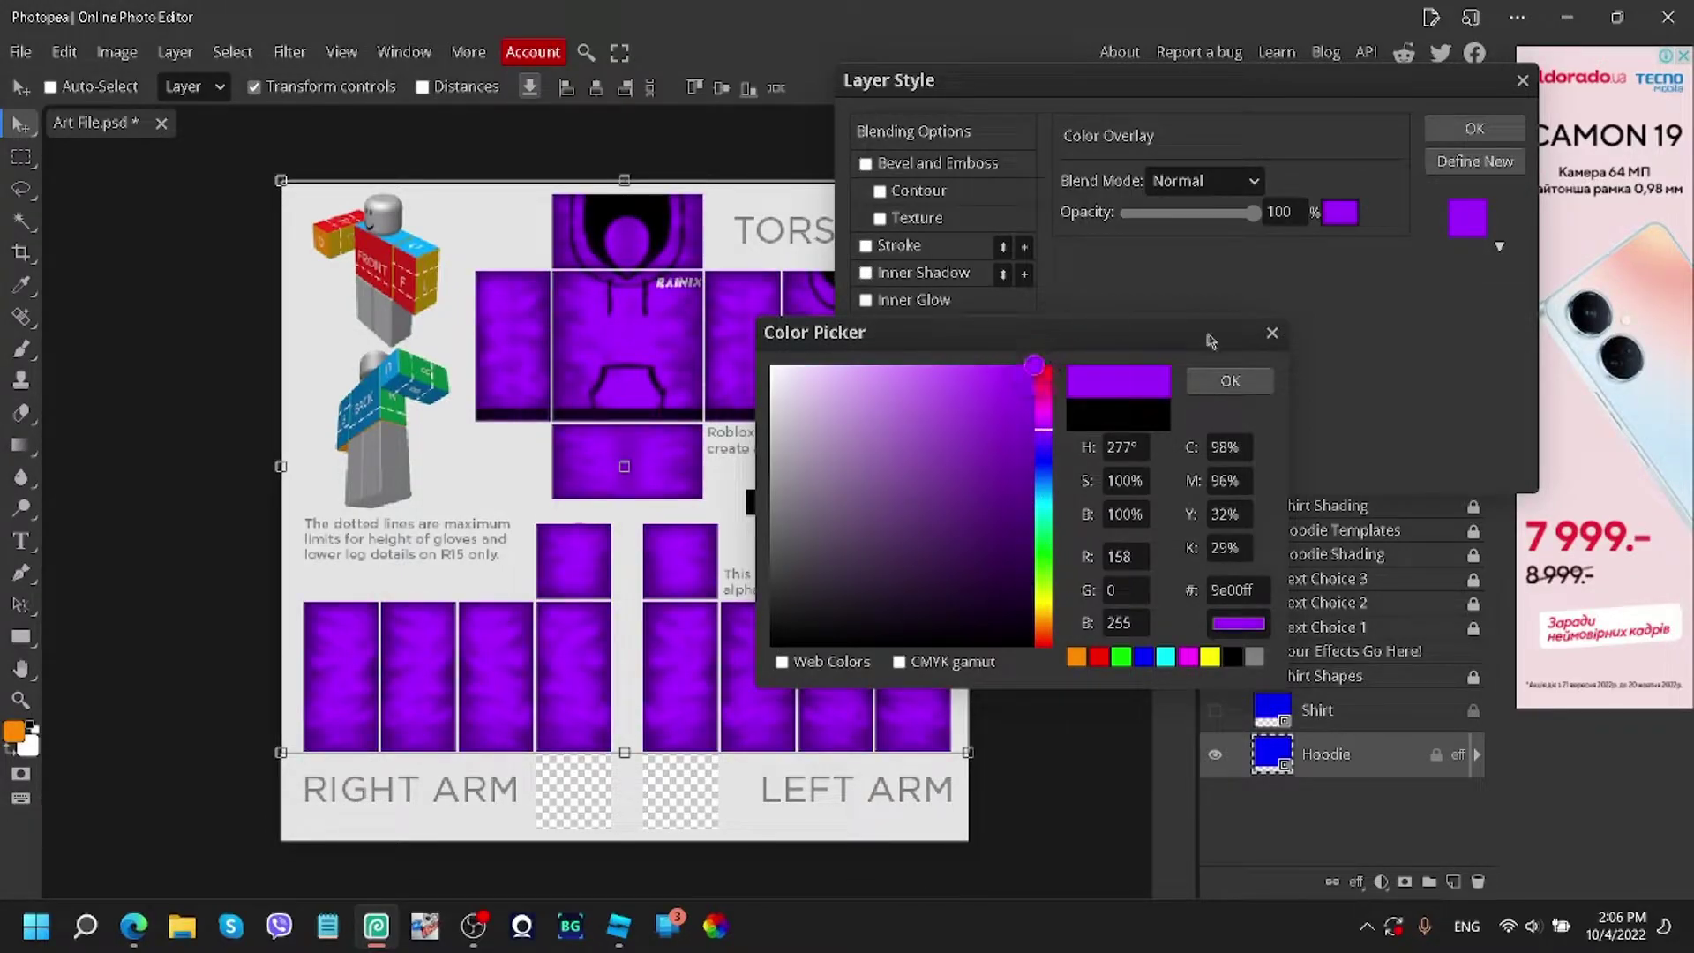
left_click(1230, 380)
left_click(1452, 132)
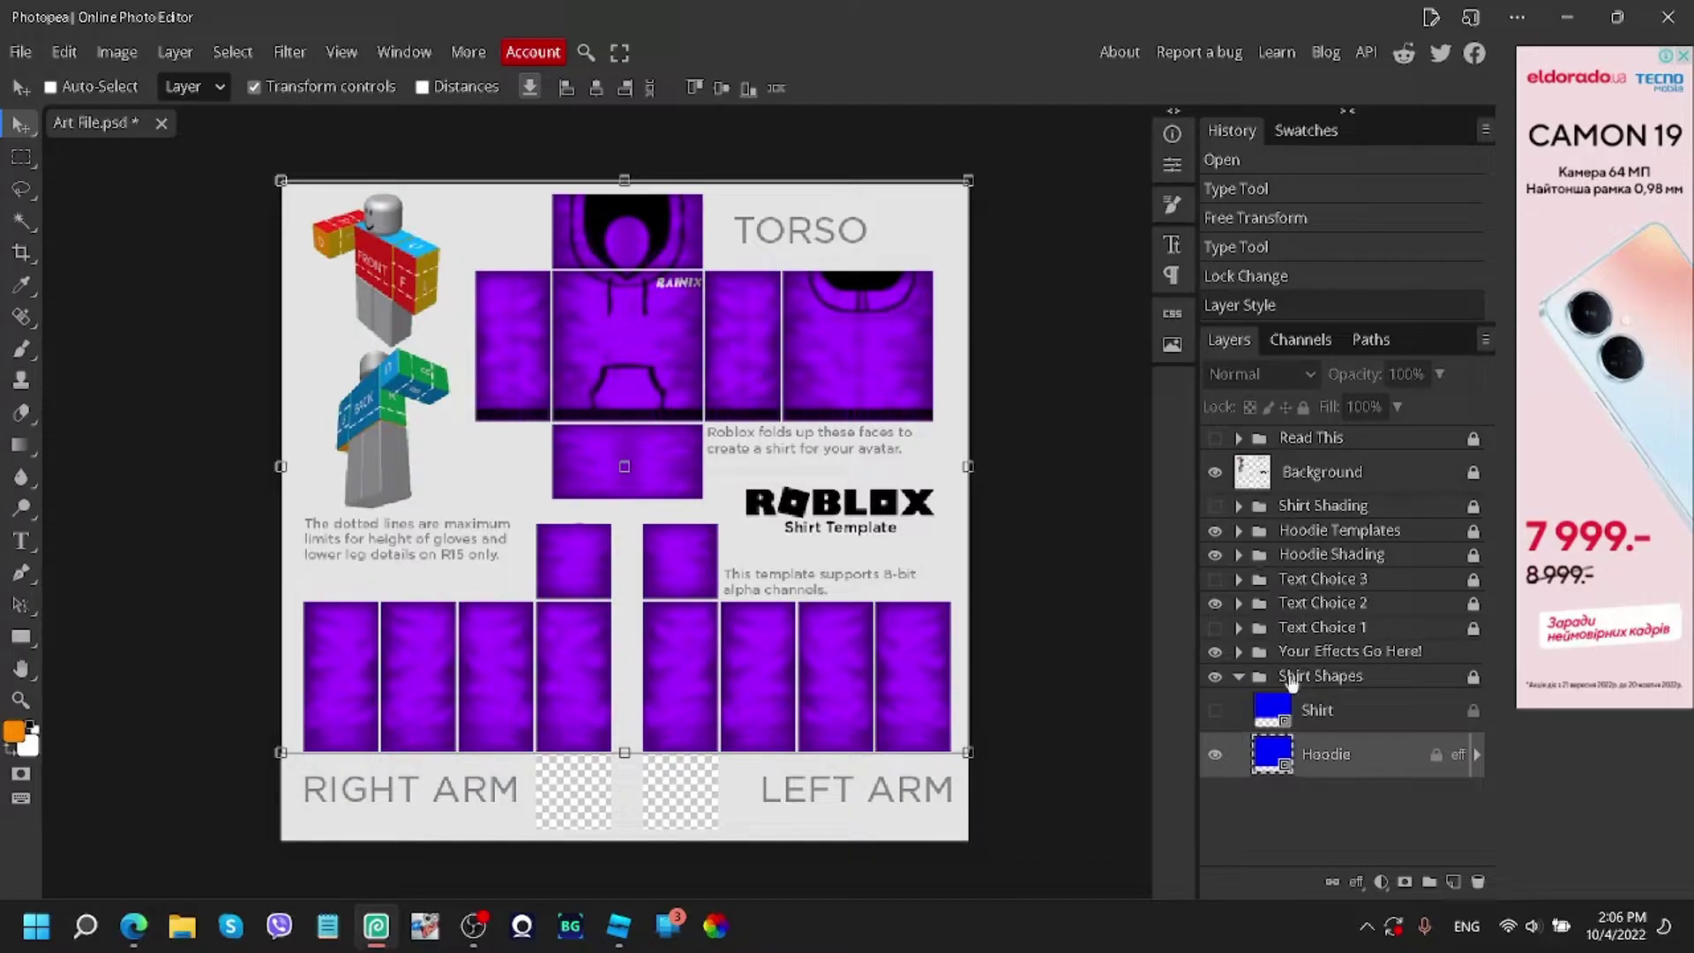
left_click(1239, 677)
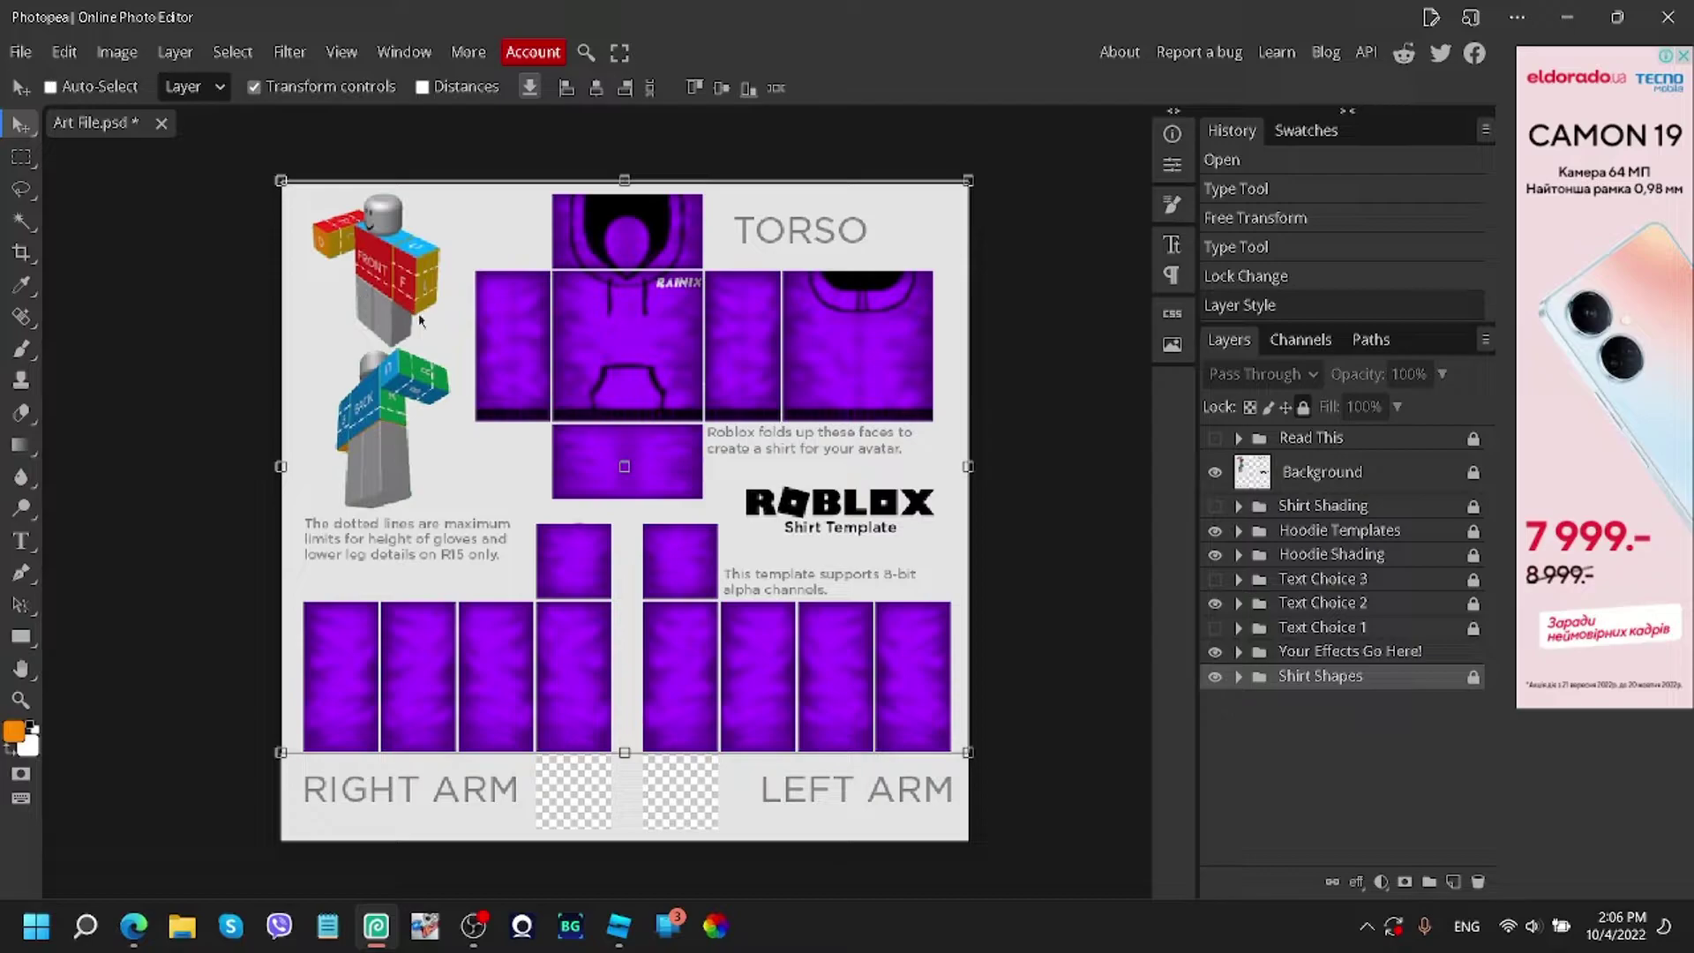
left_click(20, 52)
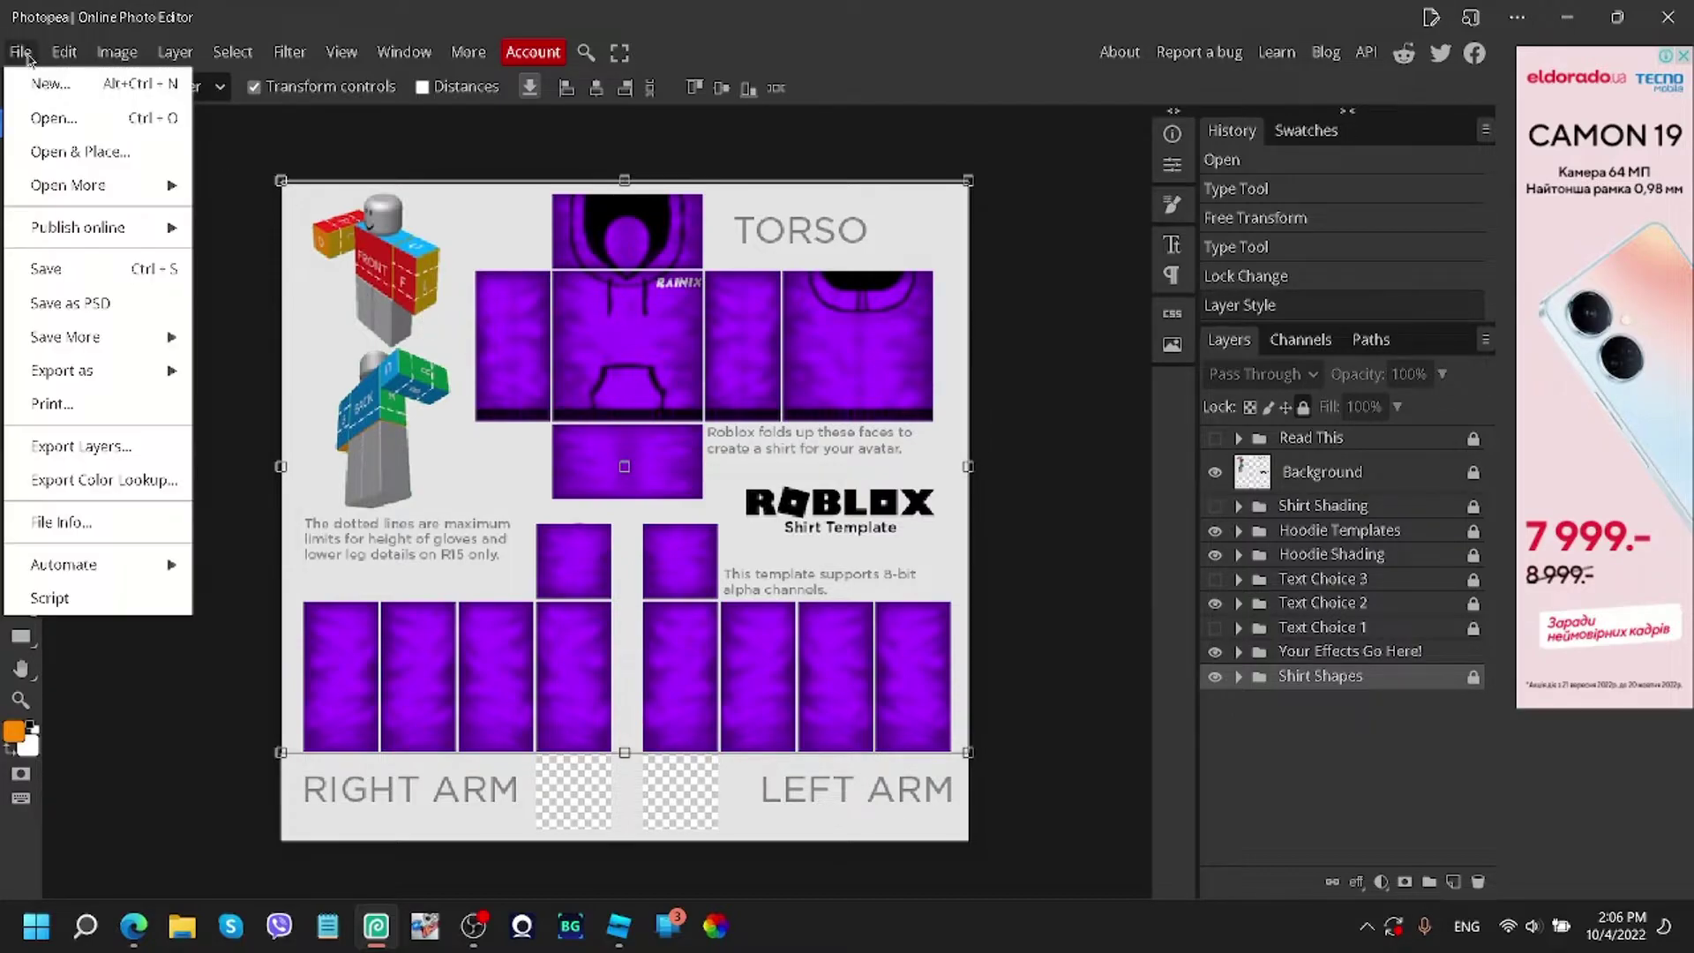
mouse_move(89, 373)
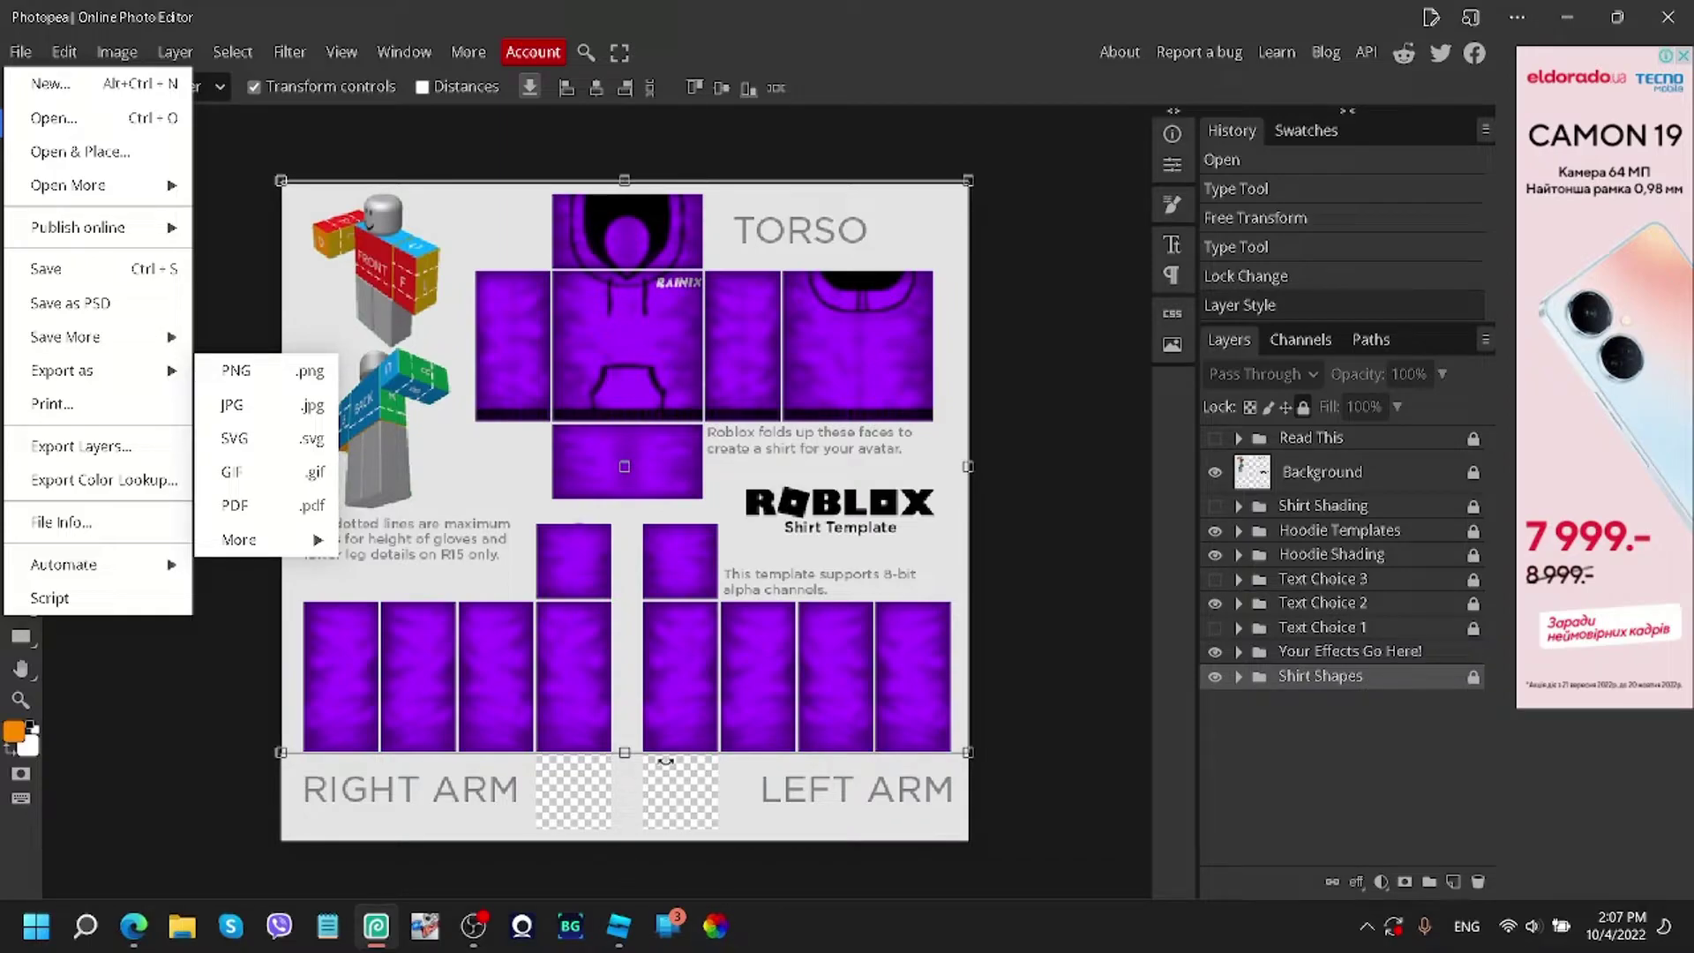
Set the Eraser brush size to 27 and try to erase the oval face opening inside the hood.
key("e")
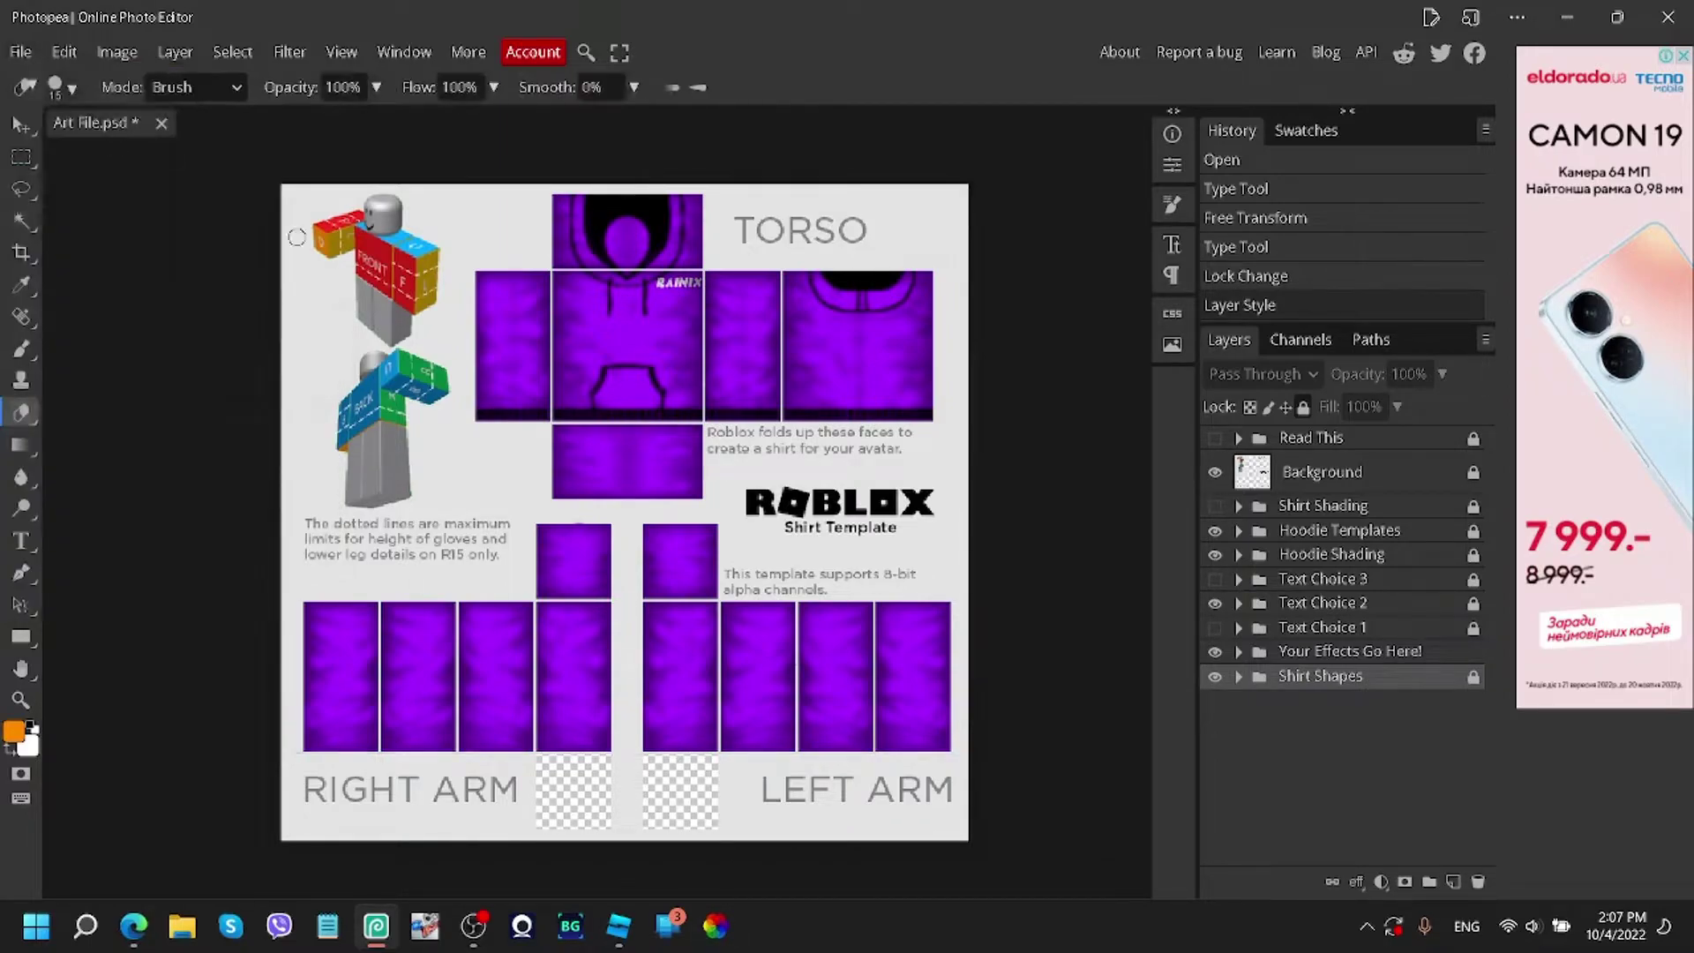
scroll(562, 326, "up", 5)
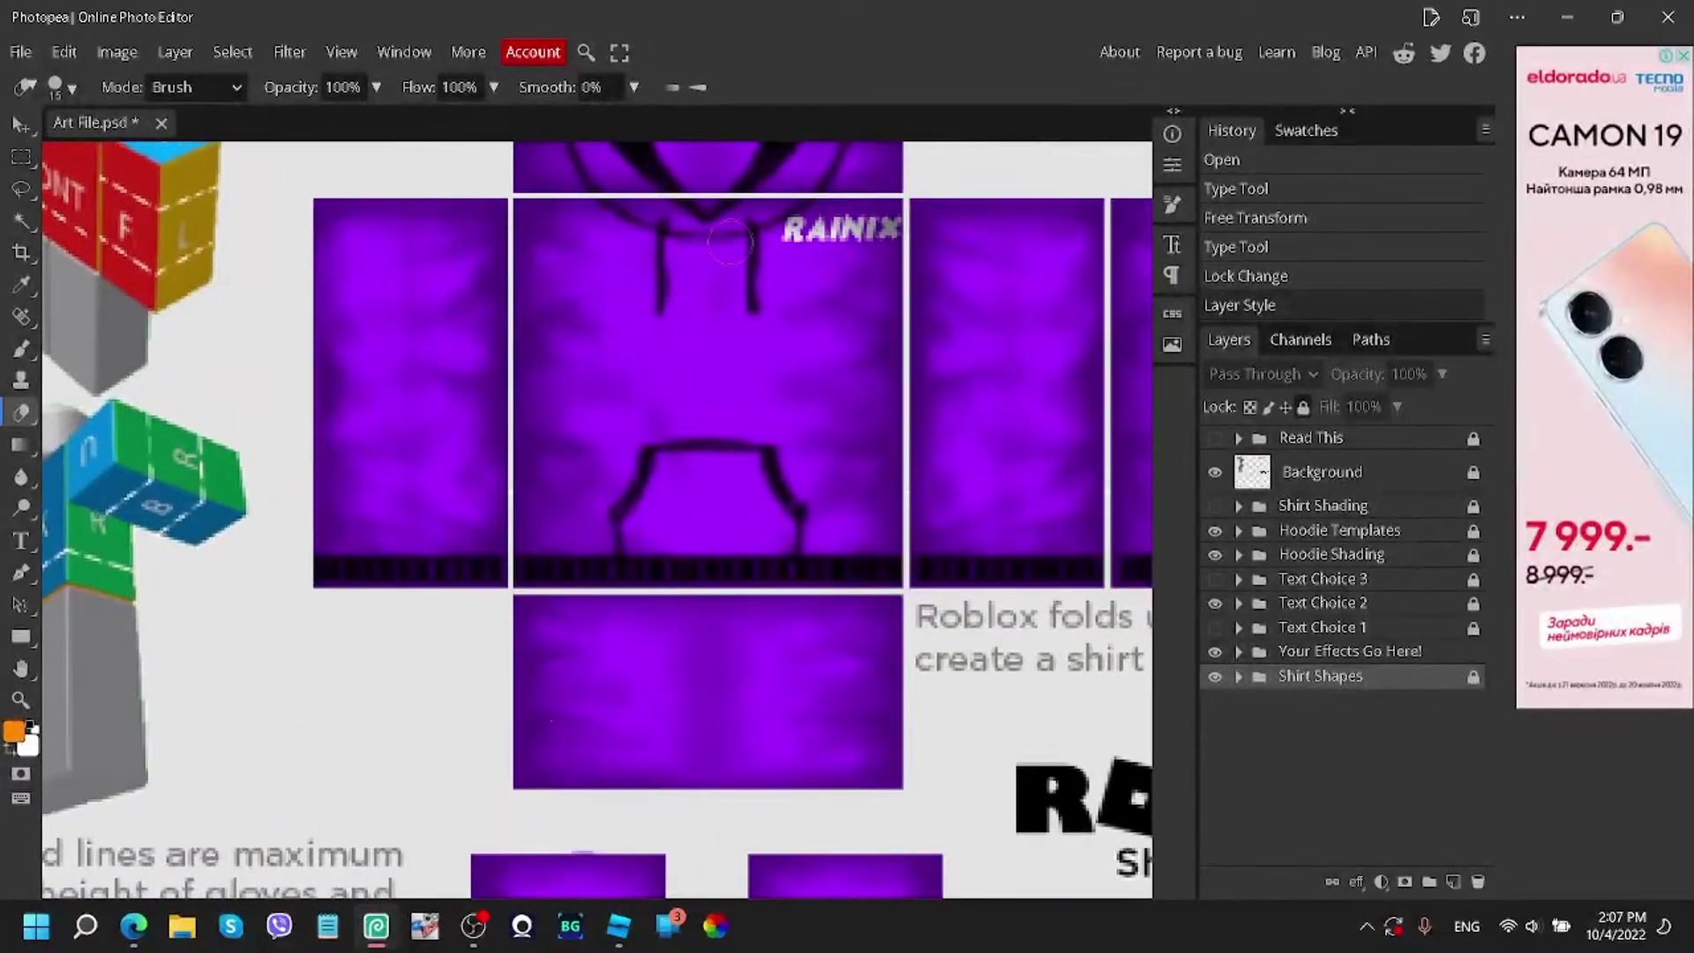
scroll(721, 512, "up", 3)
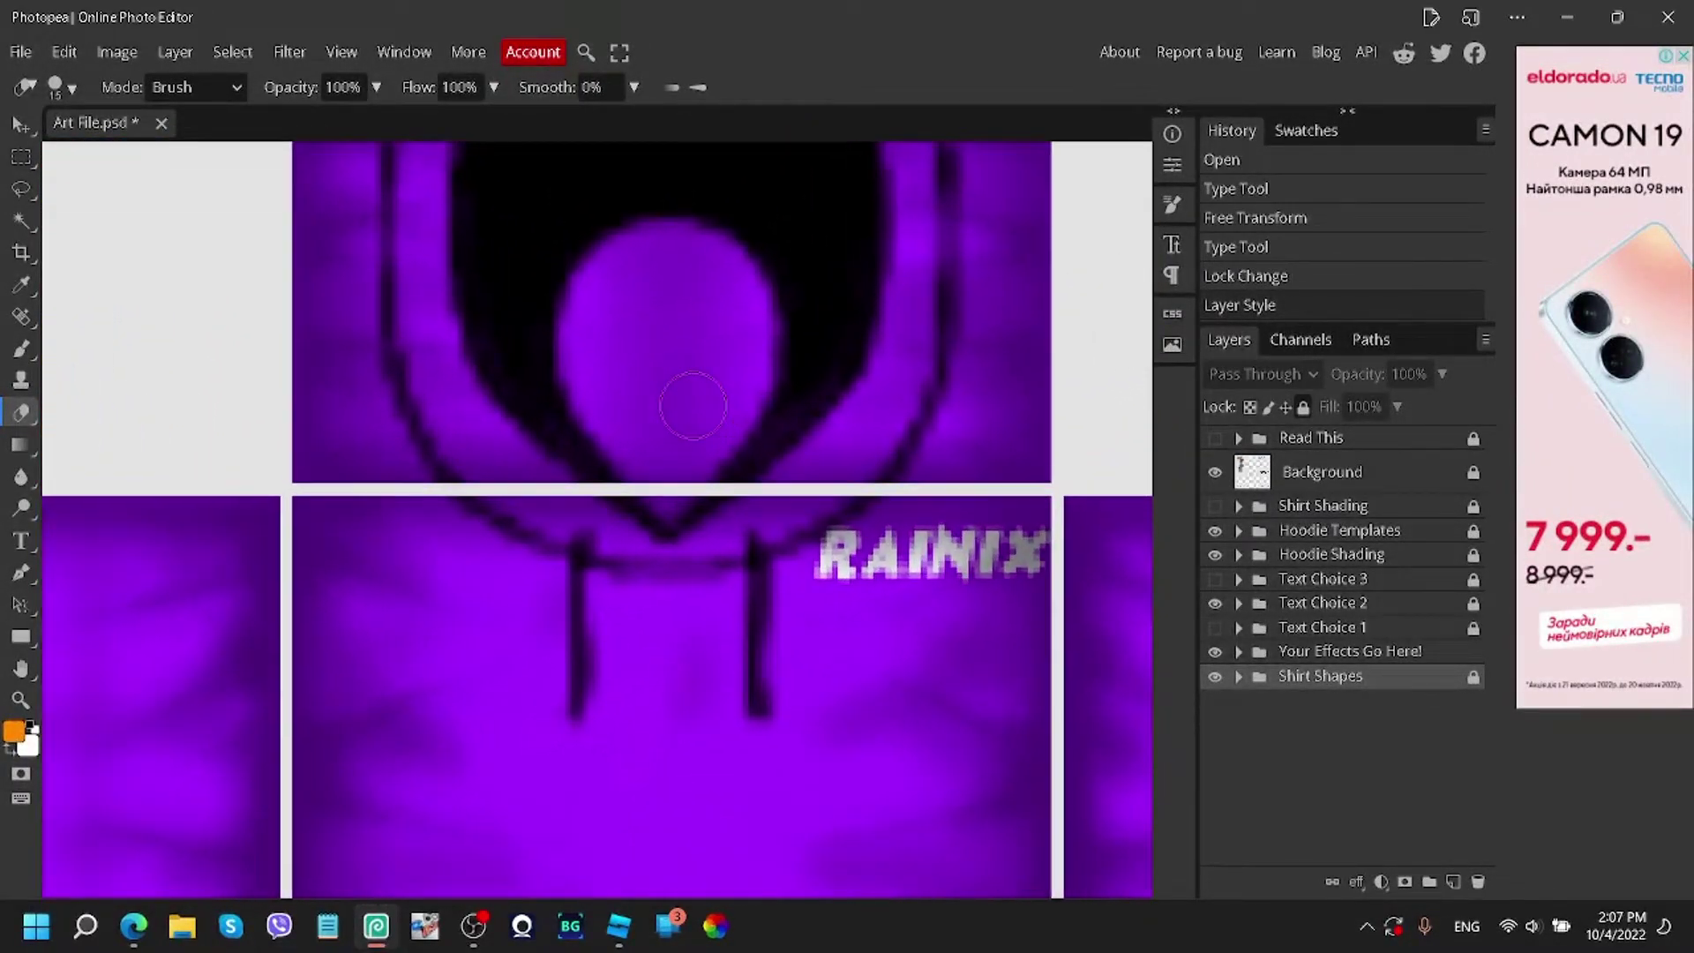
left_click(58, 86)
mouse_move(201, 150)
left_mouse_down()
mouse_move(234, 150)
mouse_move(213, 150)
left_mouse_up()
left_click(69, 90)
left_click(69, 89)
left_click_drag(338, 199, 163, 200)
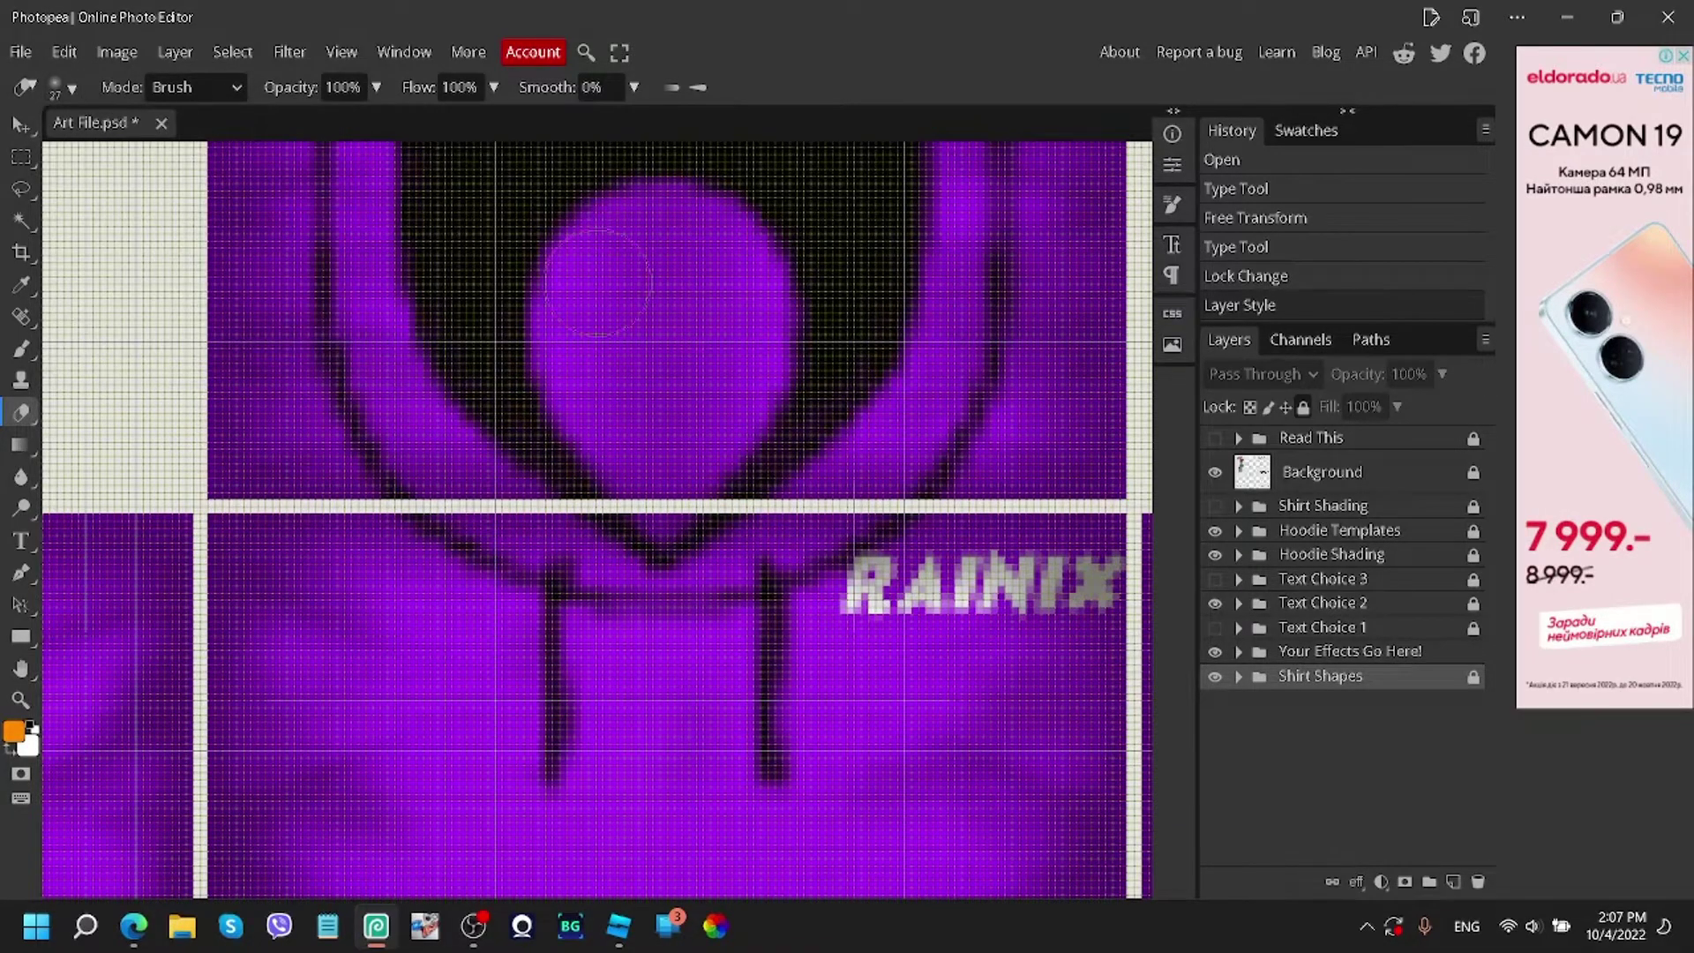
left_click(666, 350)
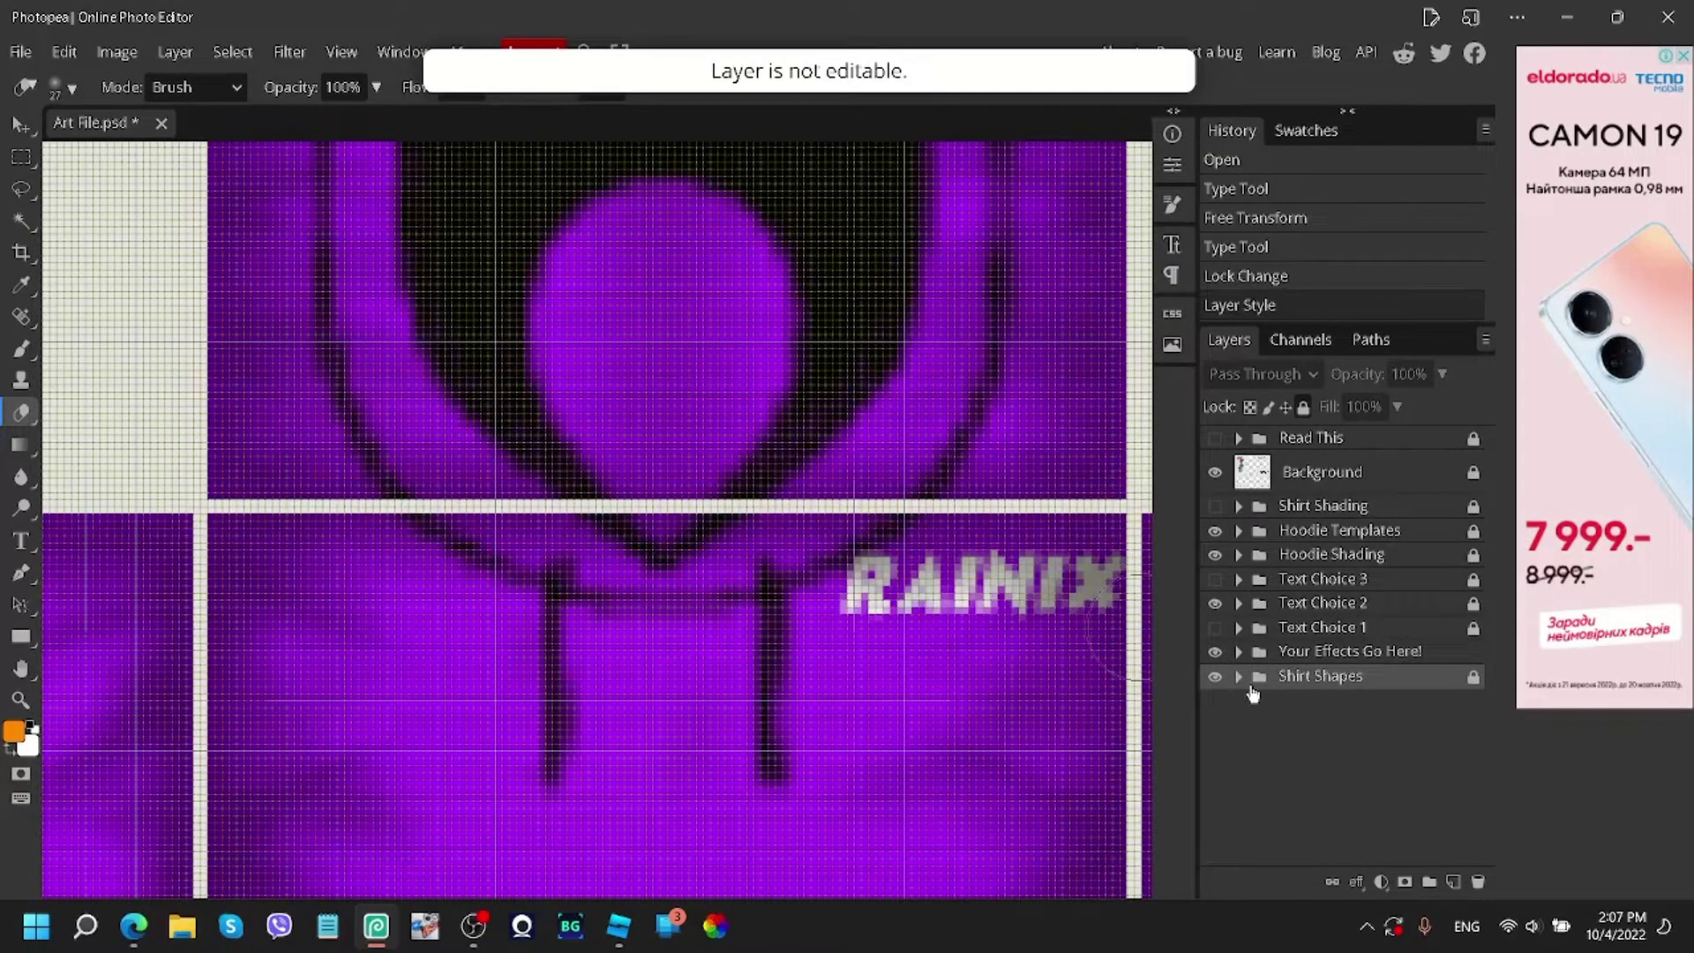
Unlock the Shirt Shapes group and rasterize its Hoodie layer.
left_click(1239, 677)
left_click(1440, 757)
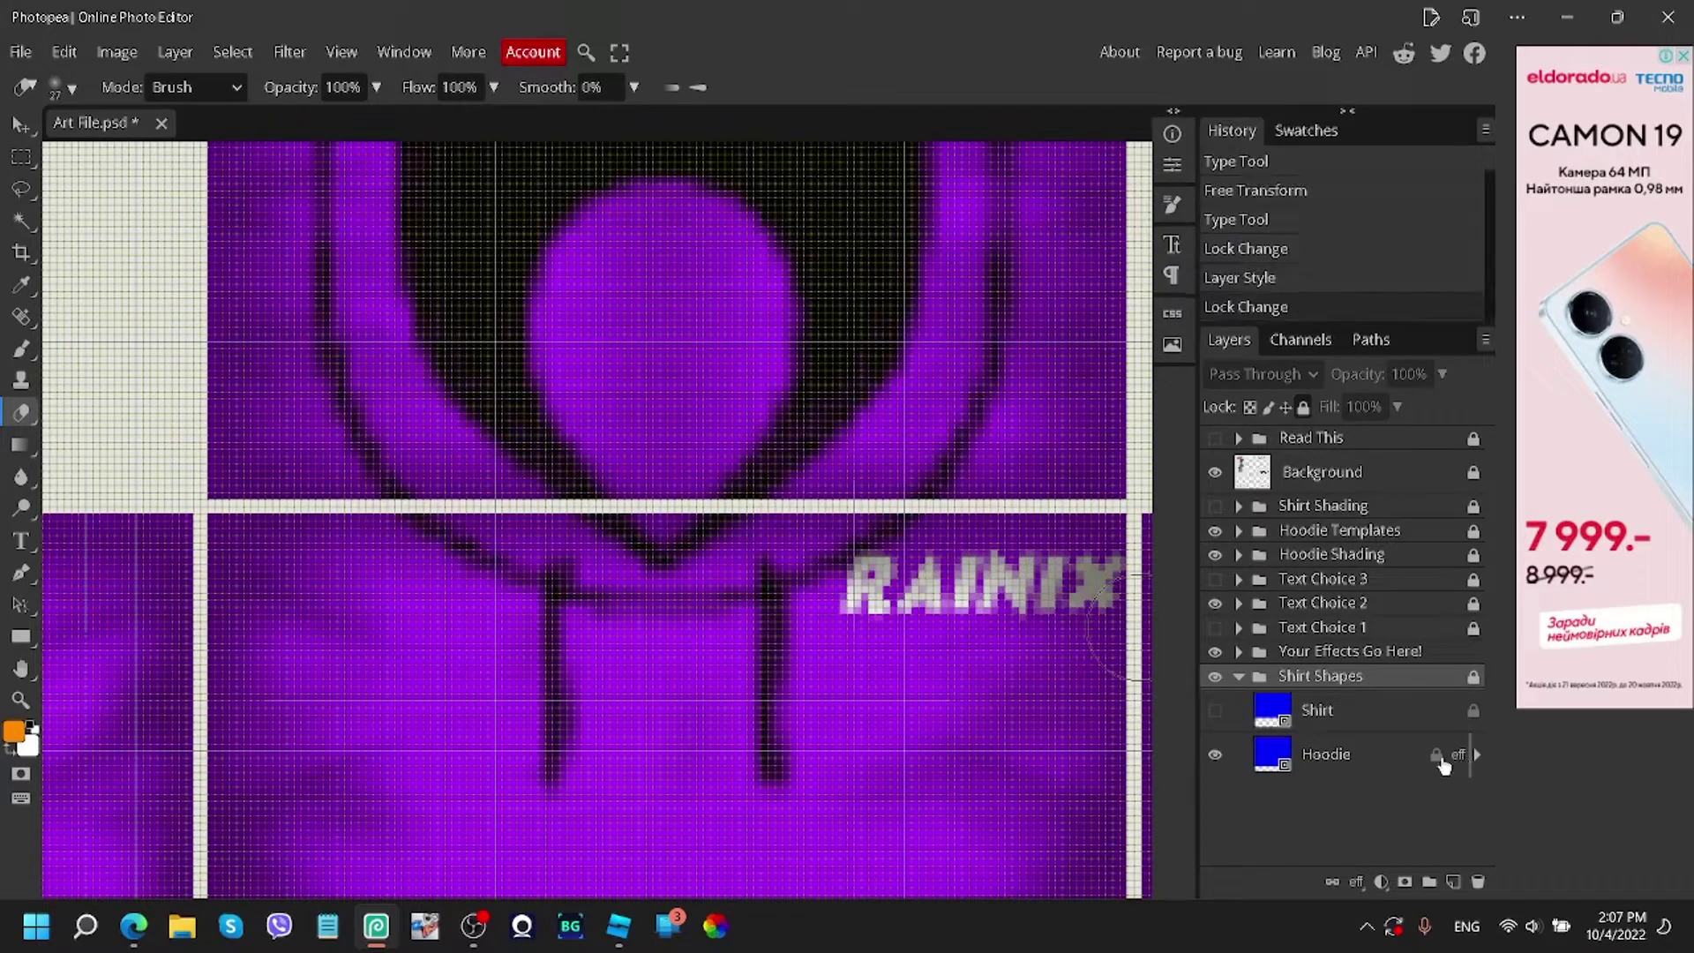
left_click(1473, 677)
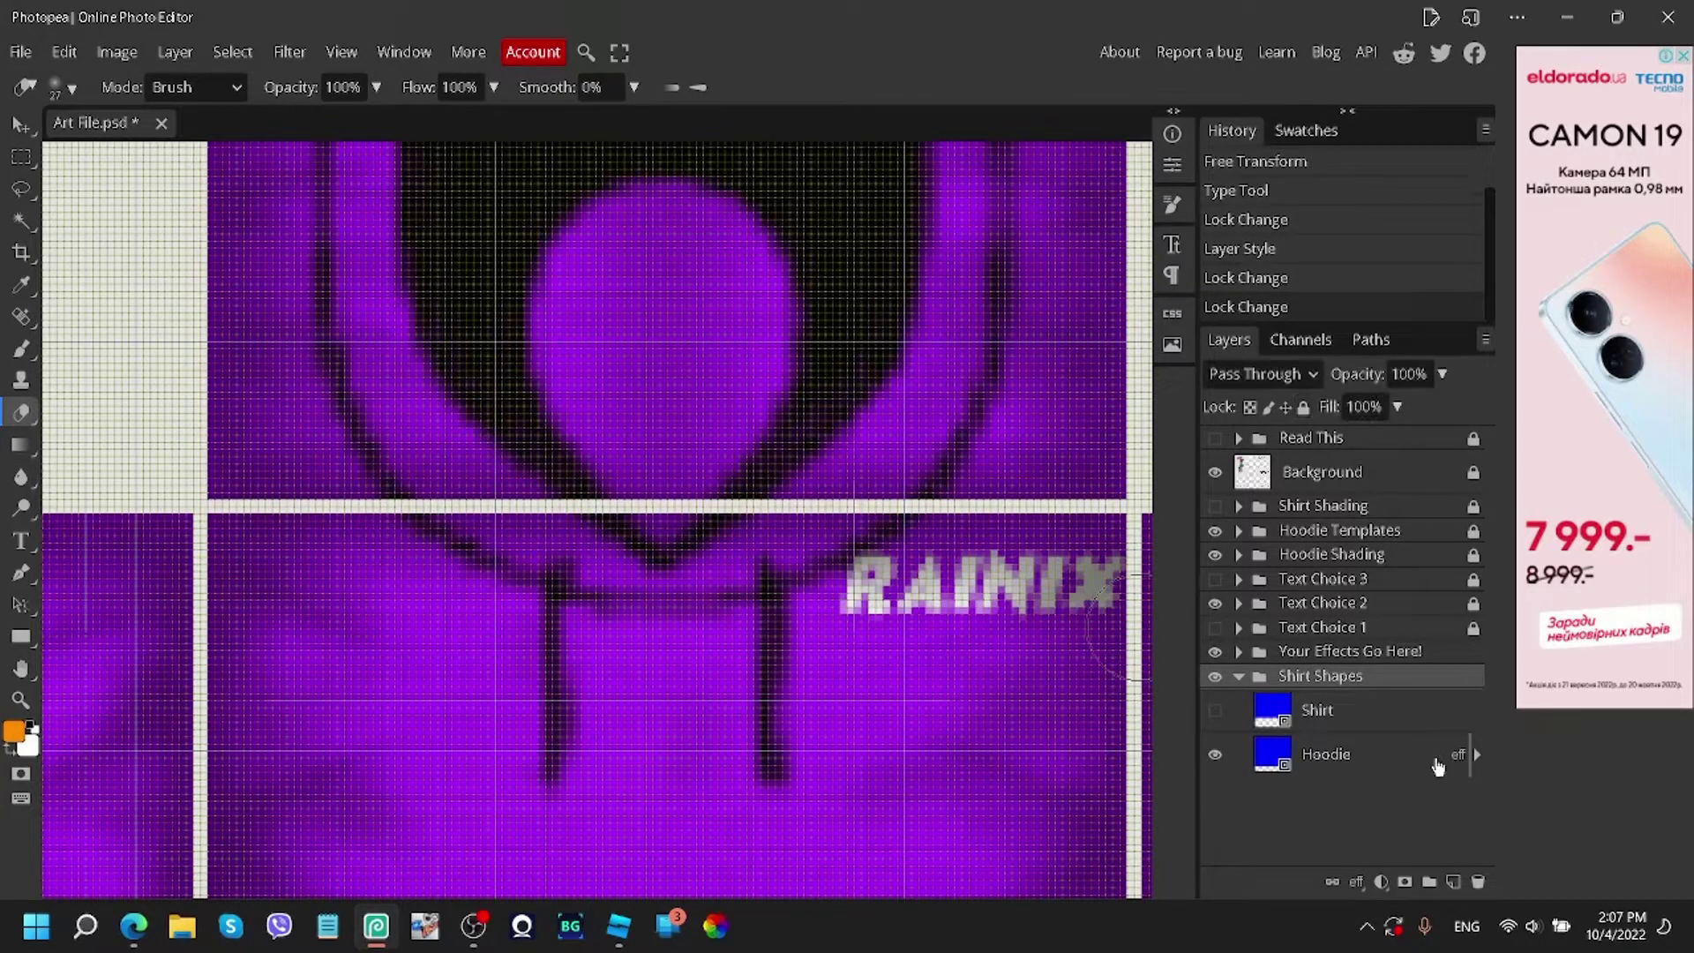
left_click(1412, 774)
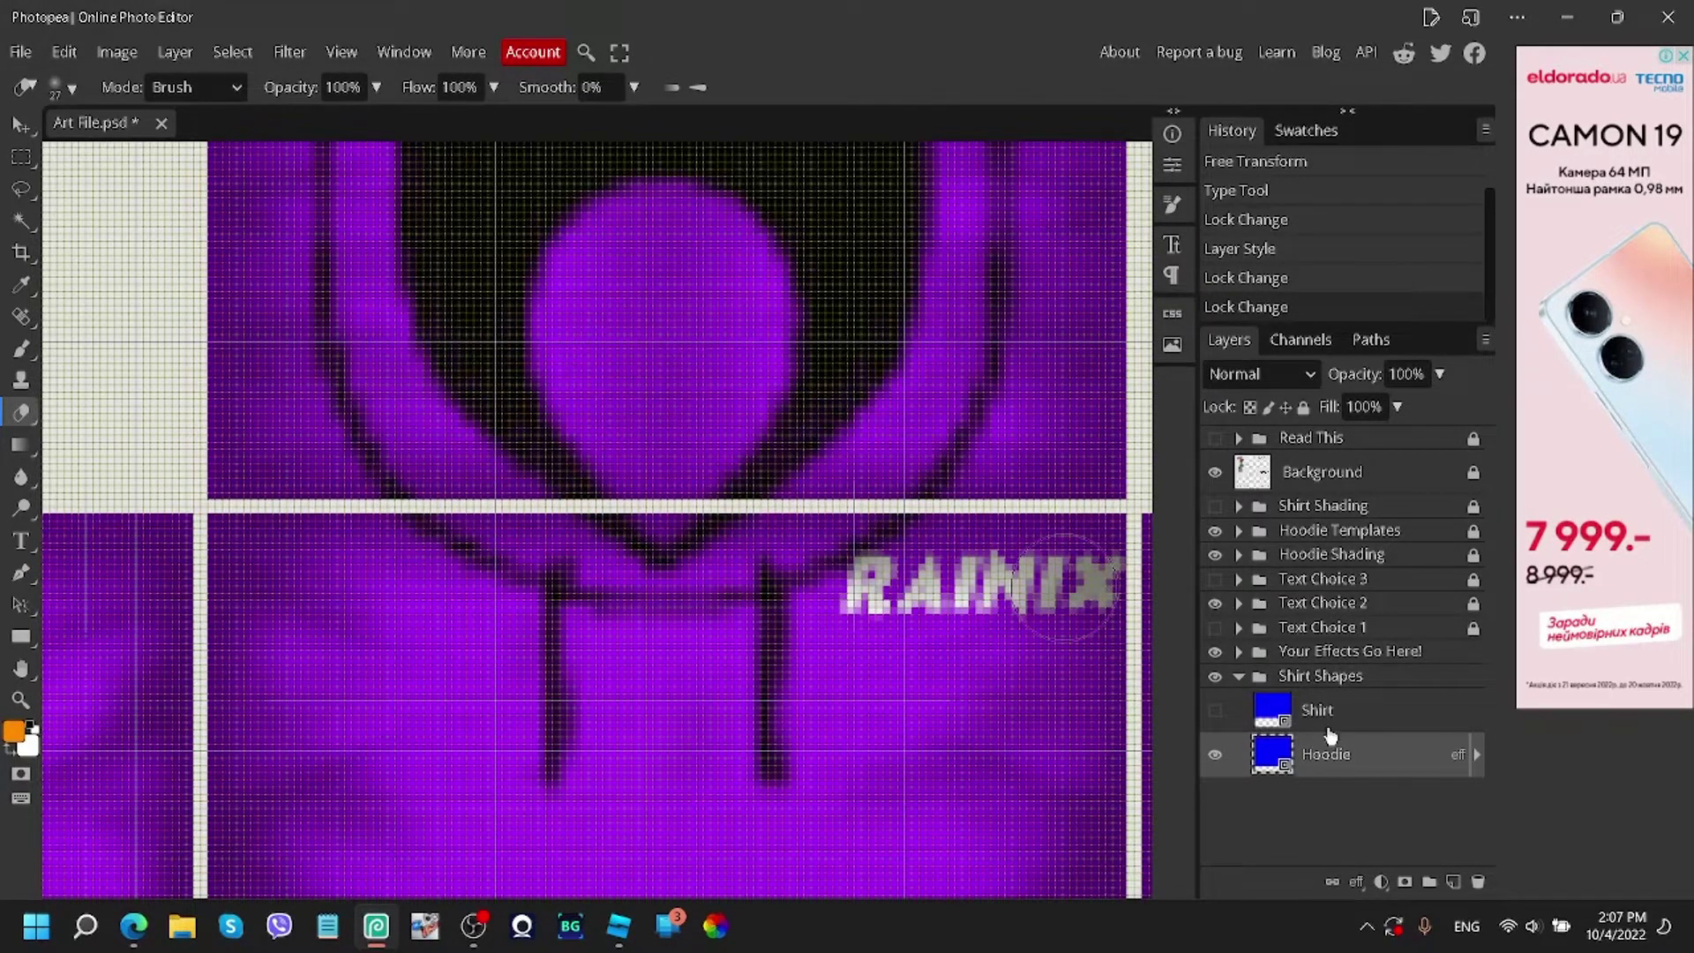
right_click(1334, 758)
left_click(1346, 428)
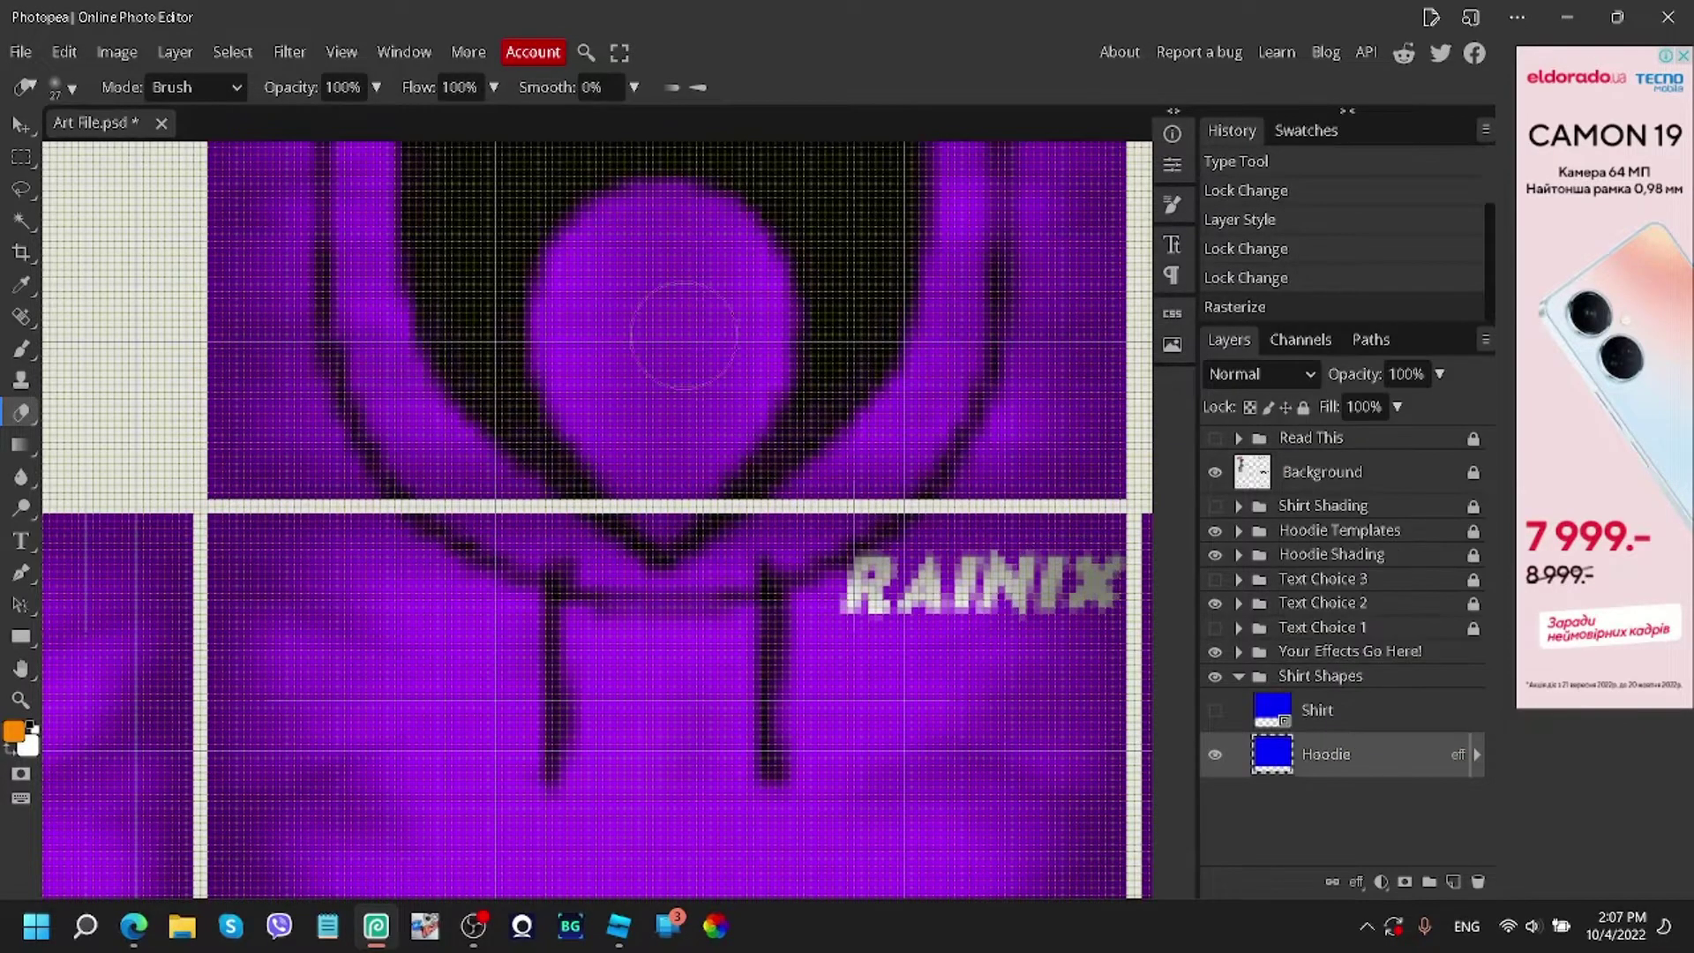
Erase the purple oval inside the hood on the Hoodie layer to make the face opening transparent.
mouse_move(624, 331)
left_mouse_down()
mouse_move(741, 415)
mouse_move(635, 423)
mouse_move(671, 494)
mouse_move(663, 450)
mouse_move(583, 353)
mouse_move(618, 265)
mouse_move(706, 248)
mouse_move(735, 329)
mouse_move(653, 211)
mouse_move(565, 353)
mouse_move(662, 203)
mouse_move(671, 446)
mouse_move(574, 283)
mouse_move(702, 300)
mouse_move(749, 360)
left_mouse_up()
scroll(749, 360, "down", 5)
scroll(749, 360, "down", 1)
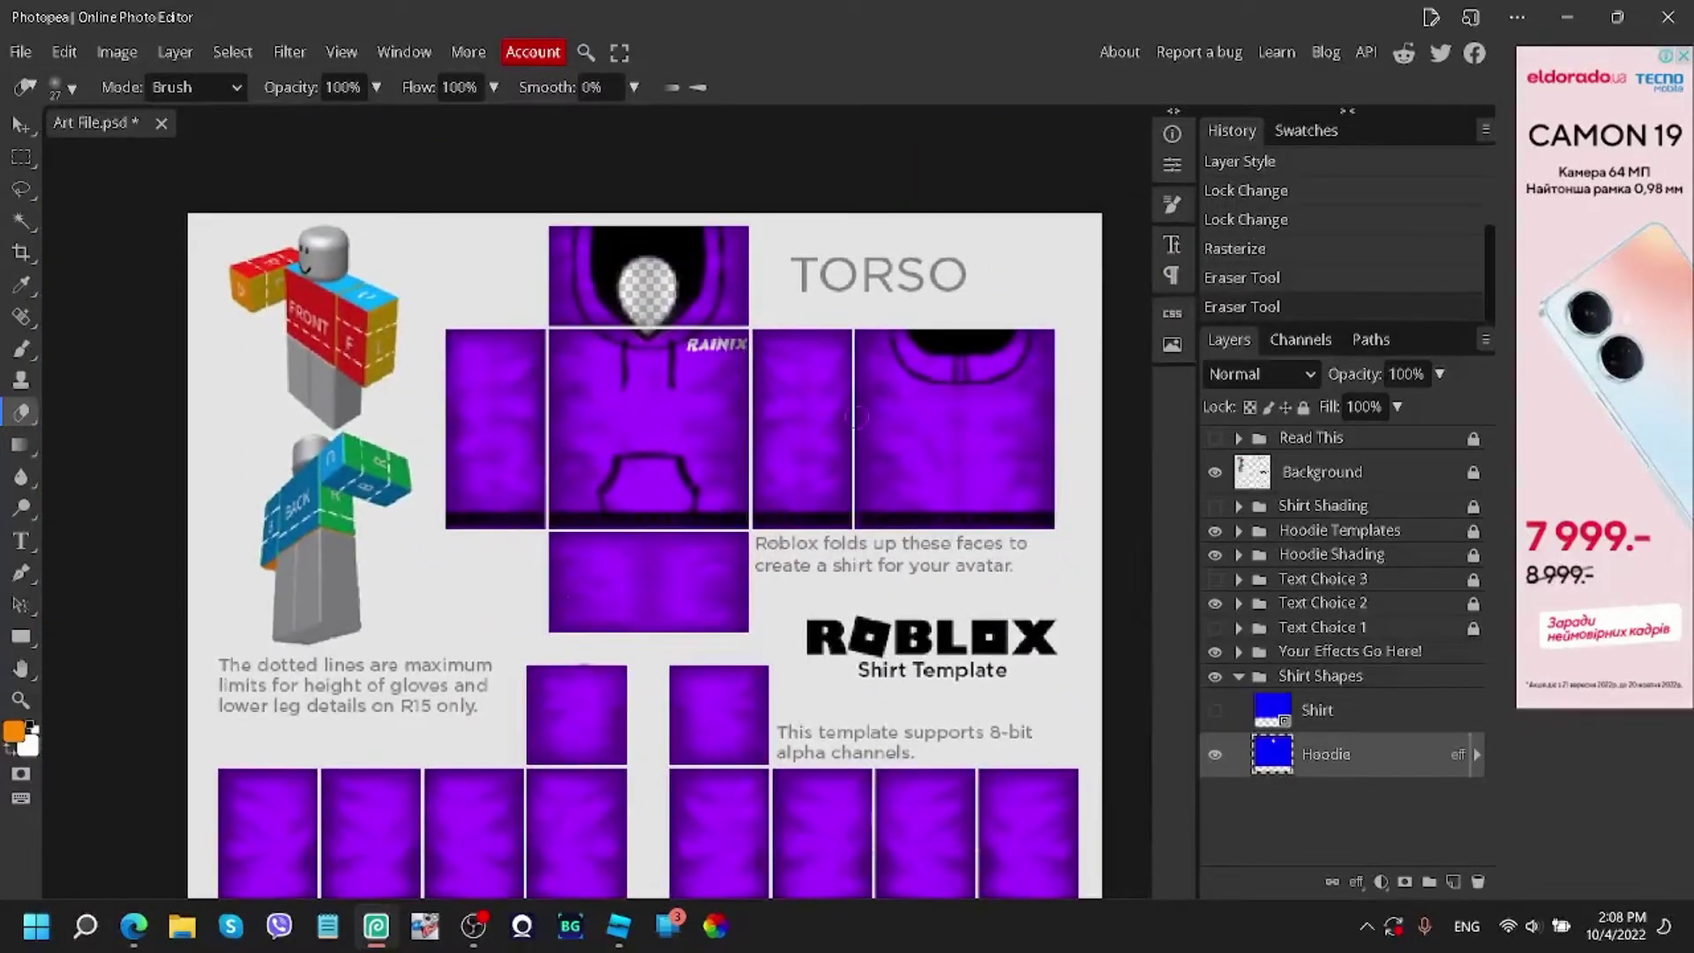
scroll(783, 484, "down", 2)
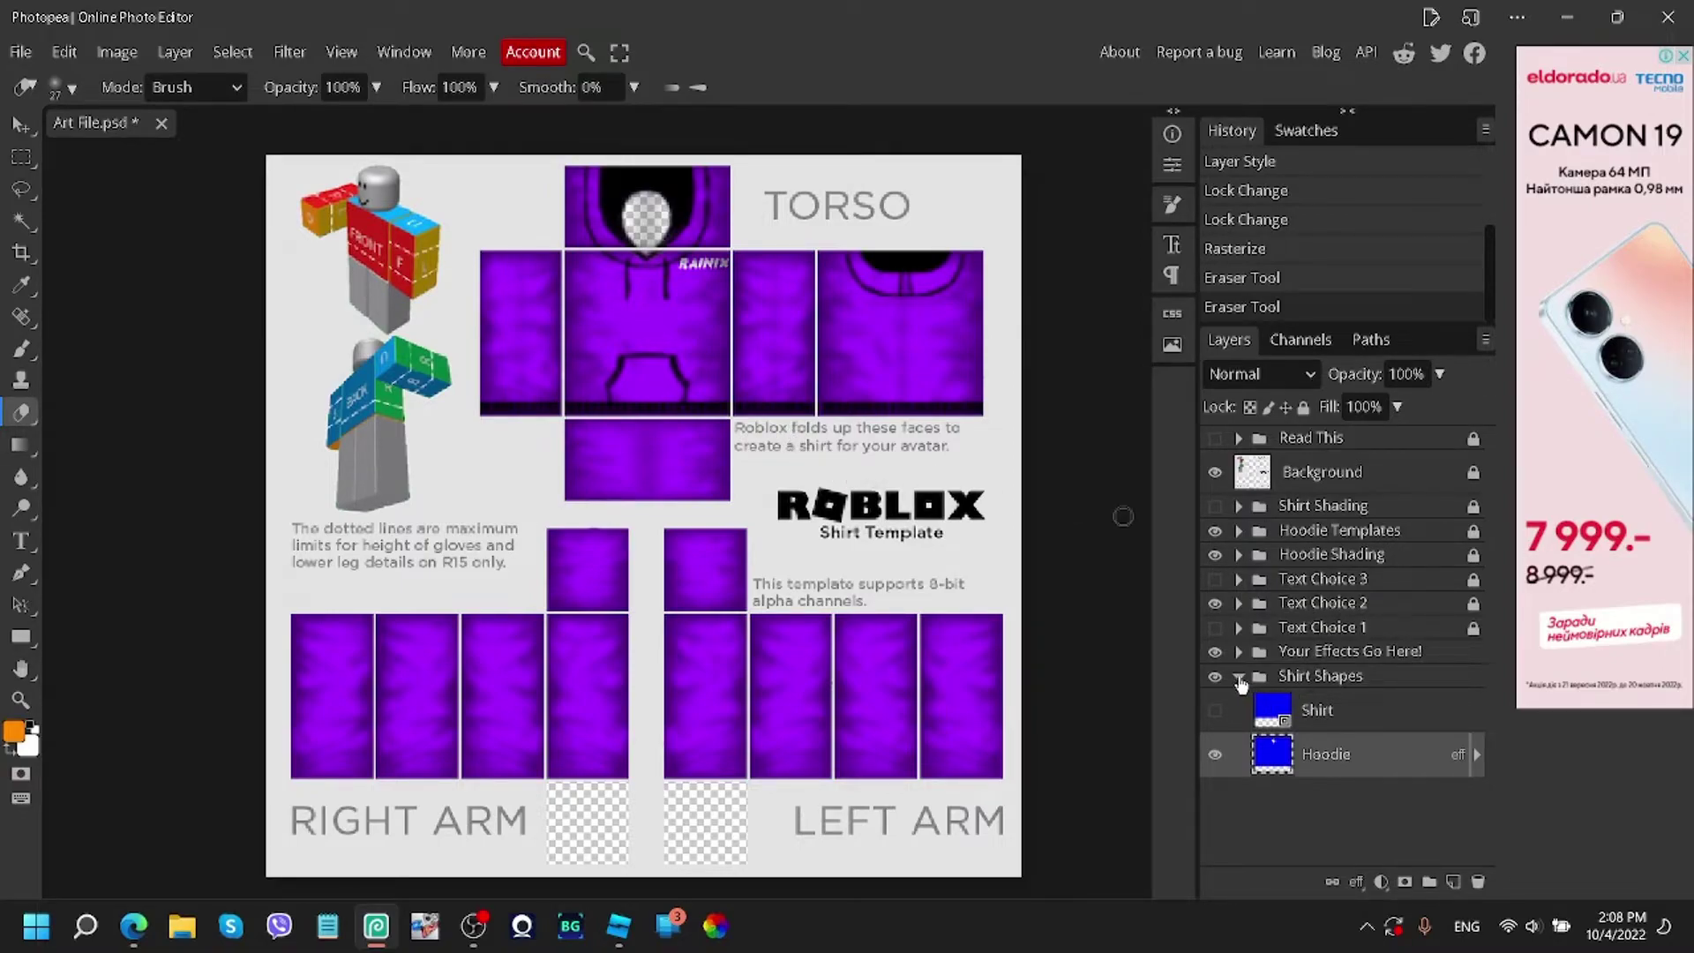
Lock the whole Shirt Shapes group again and collapse it.
left_click(1365, 681)
left_click(1304, 408)
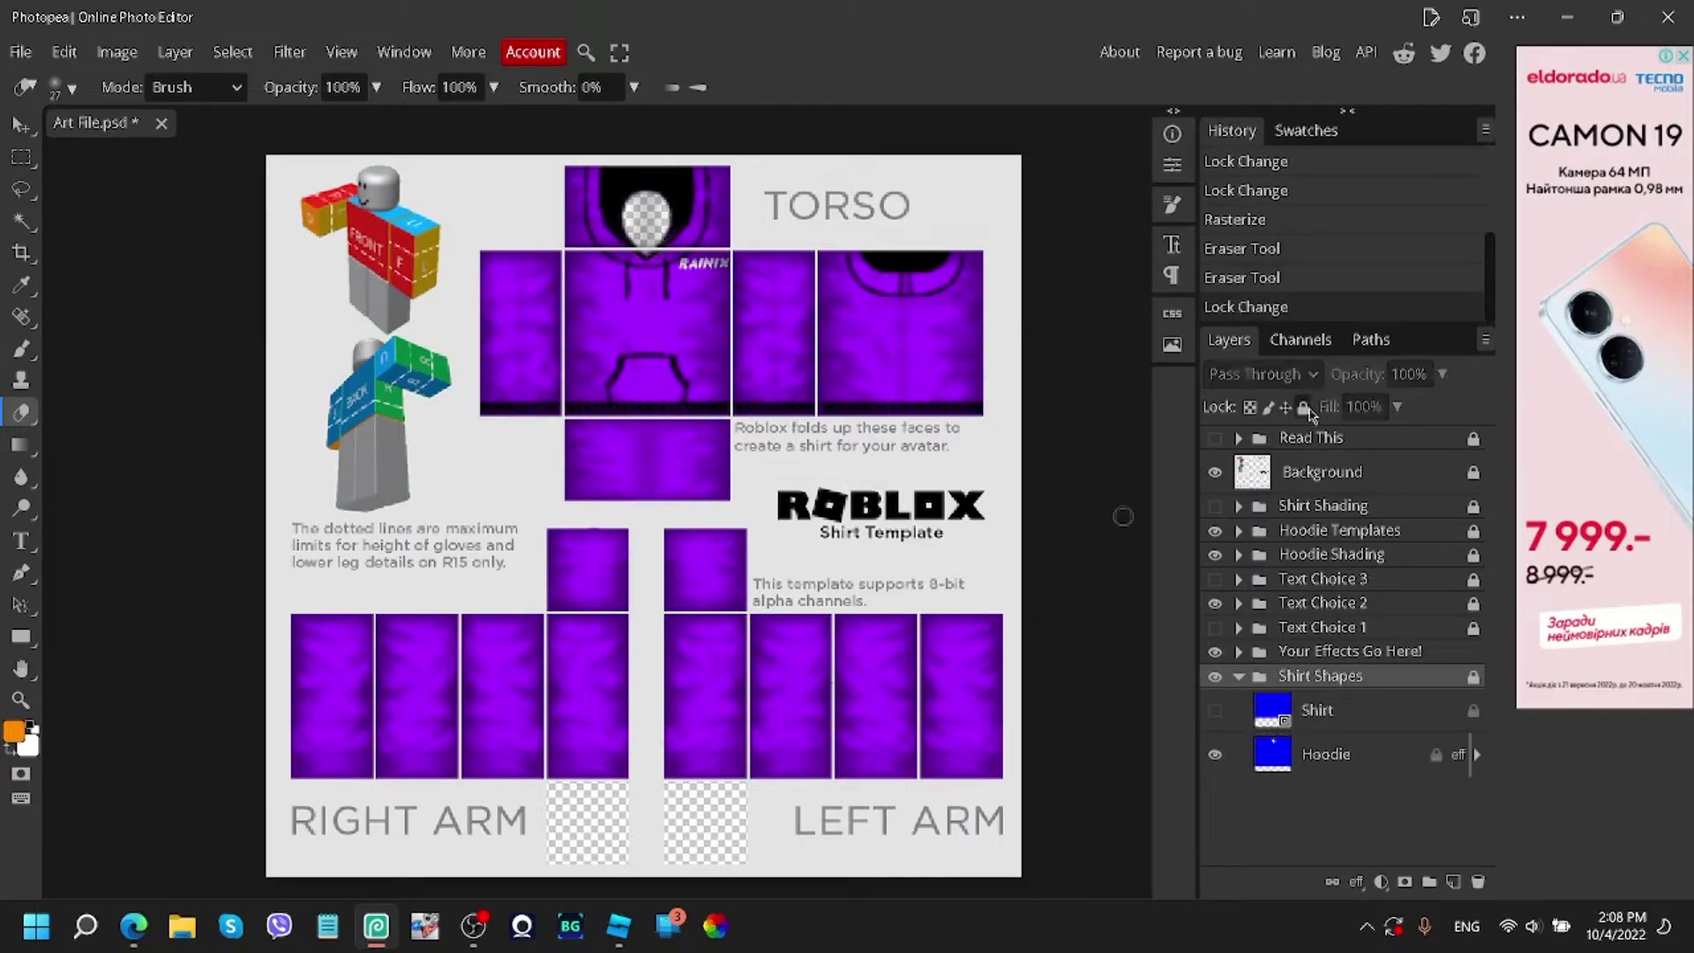
left_click(1239, 679)
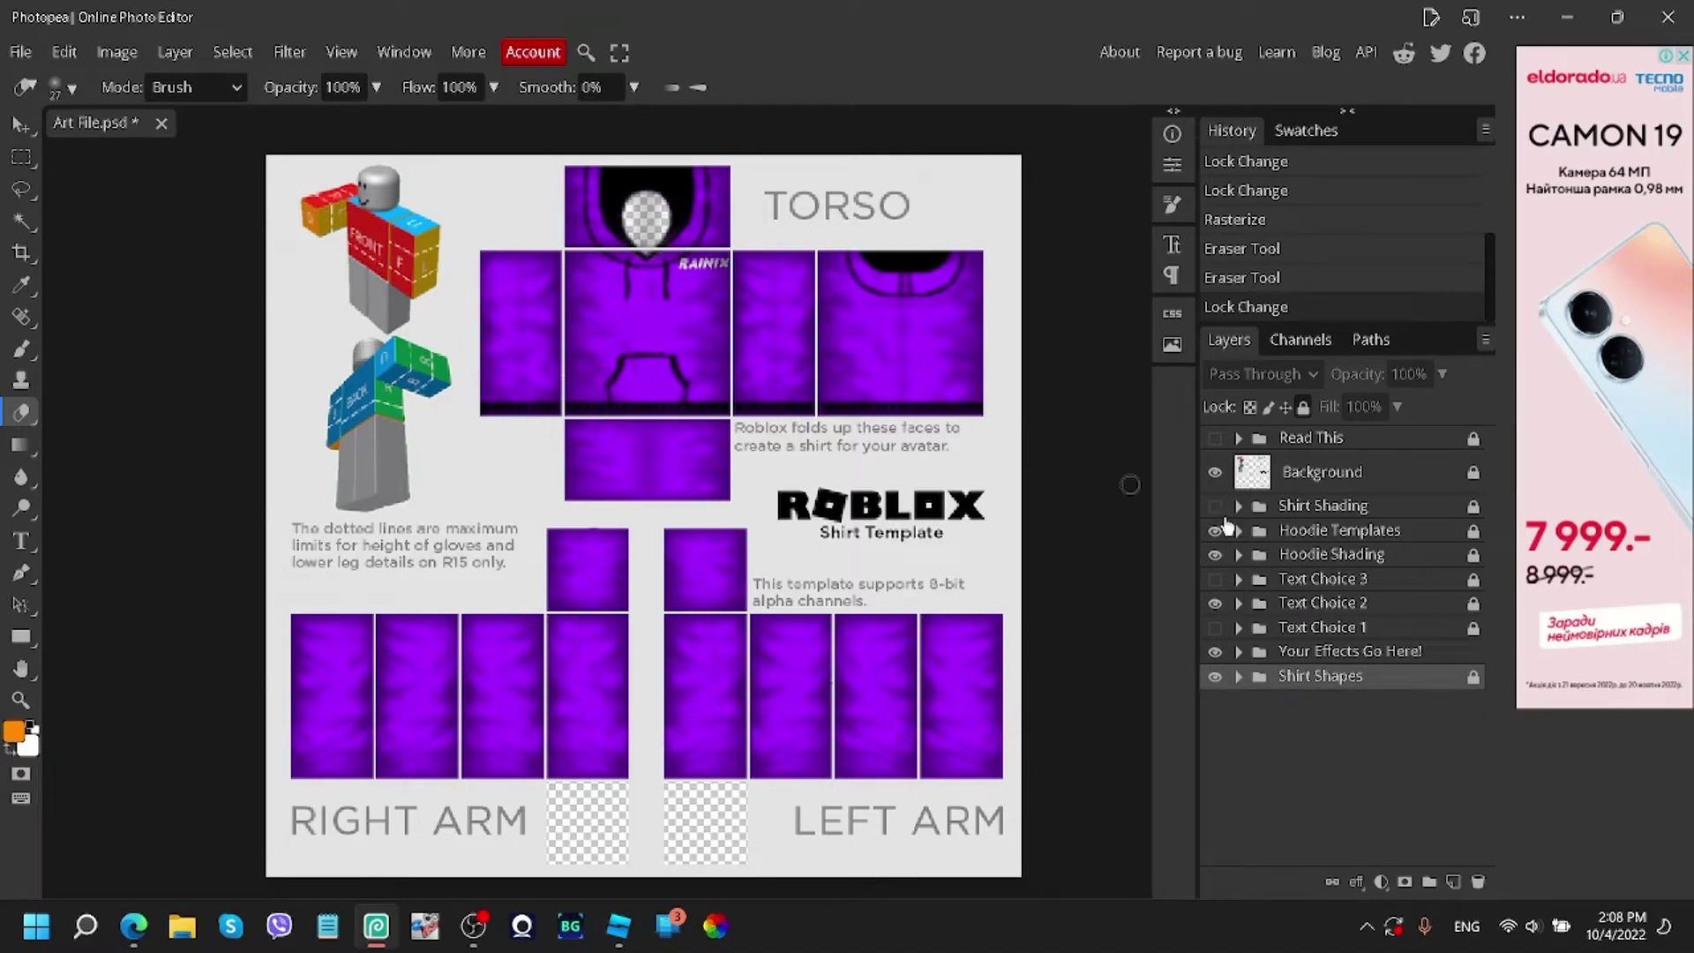
Export the hoodie design as a 585 × 559 px PNG named "toturial file".
left_click(20, 53)
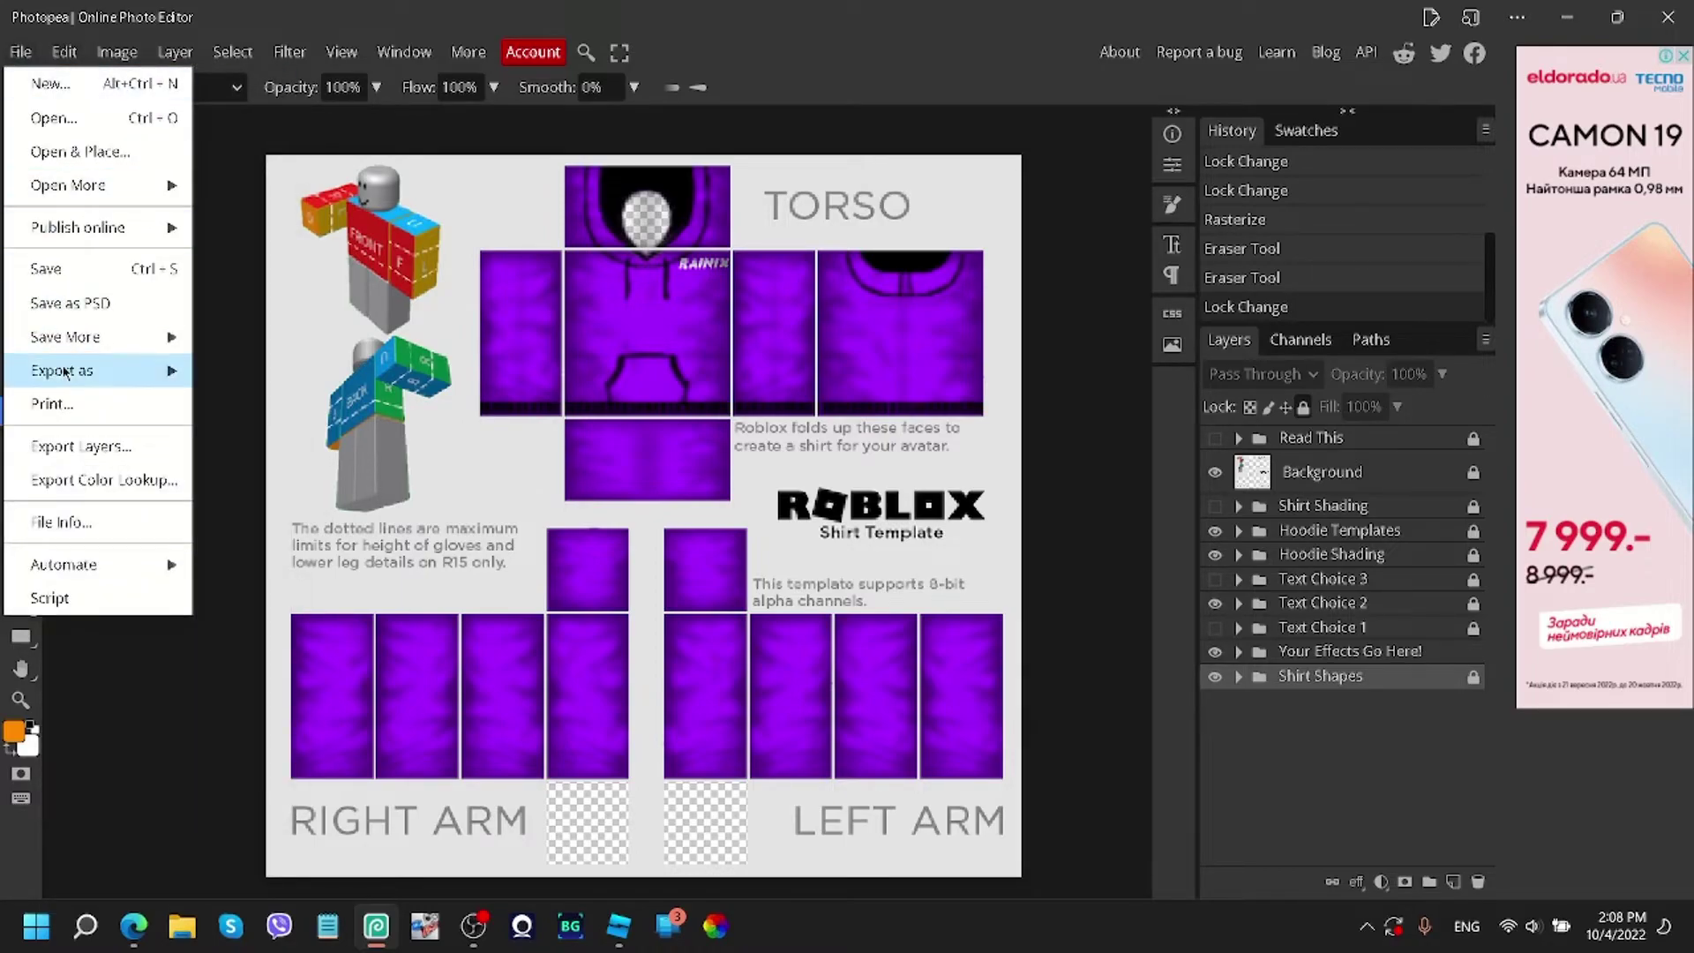
mouse_move(69, 375)
left_click(258, 371)
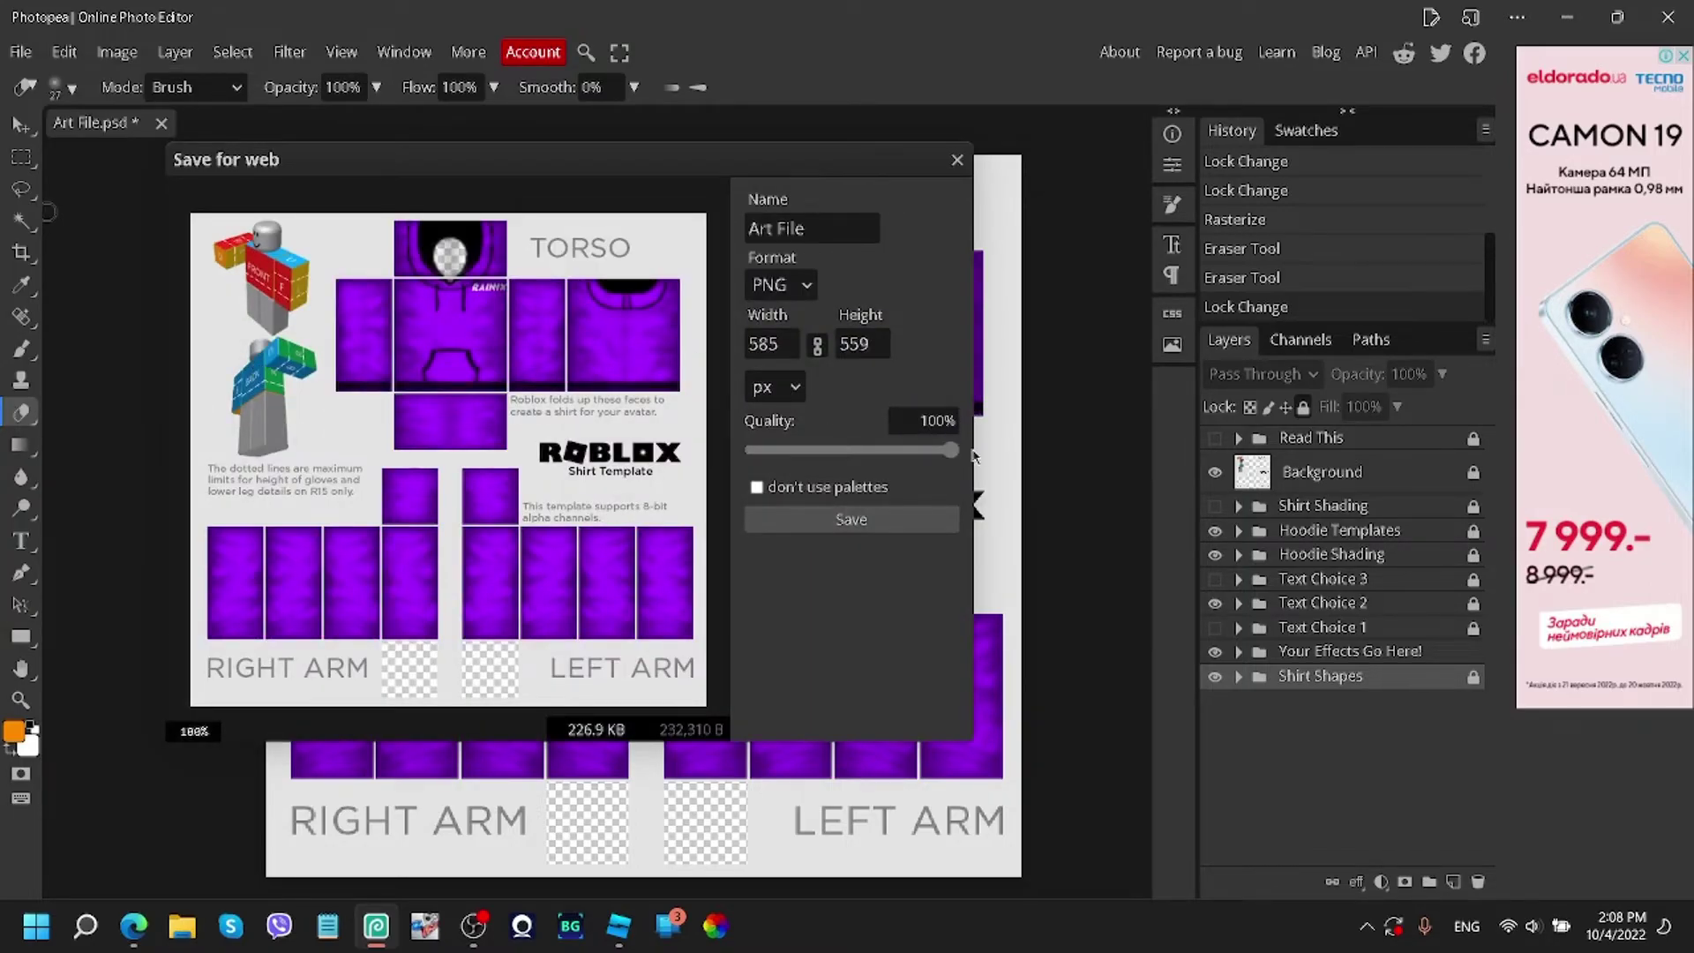
left_click(838, 231)
left_click_drag(838, 231, 746, 230)
key("BackSpace")
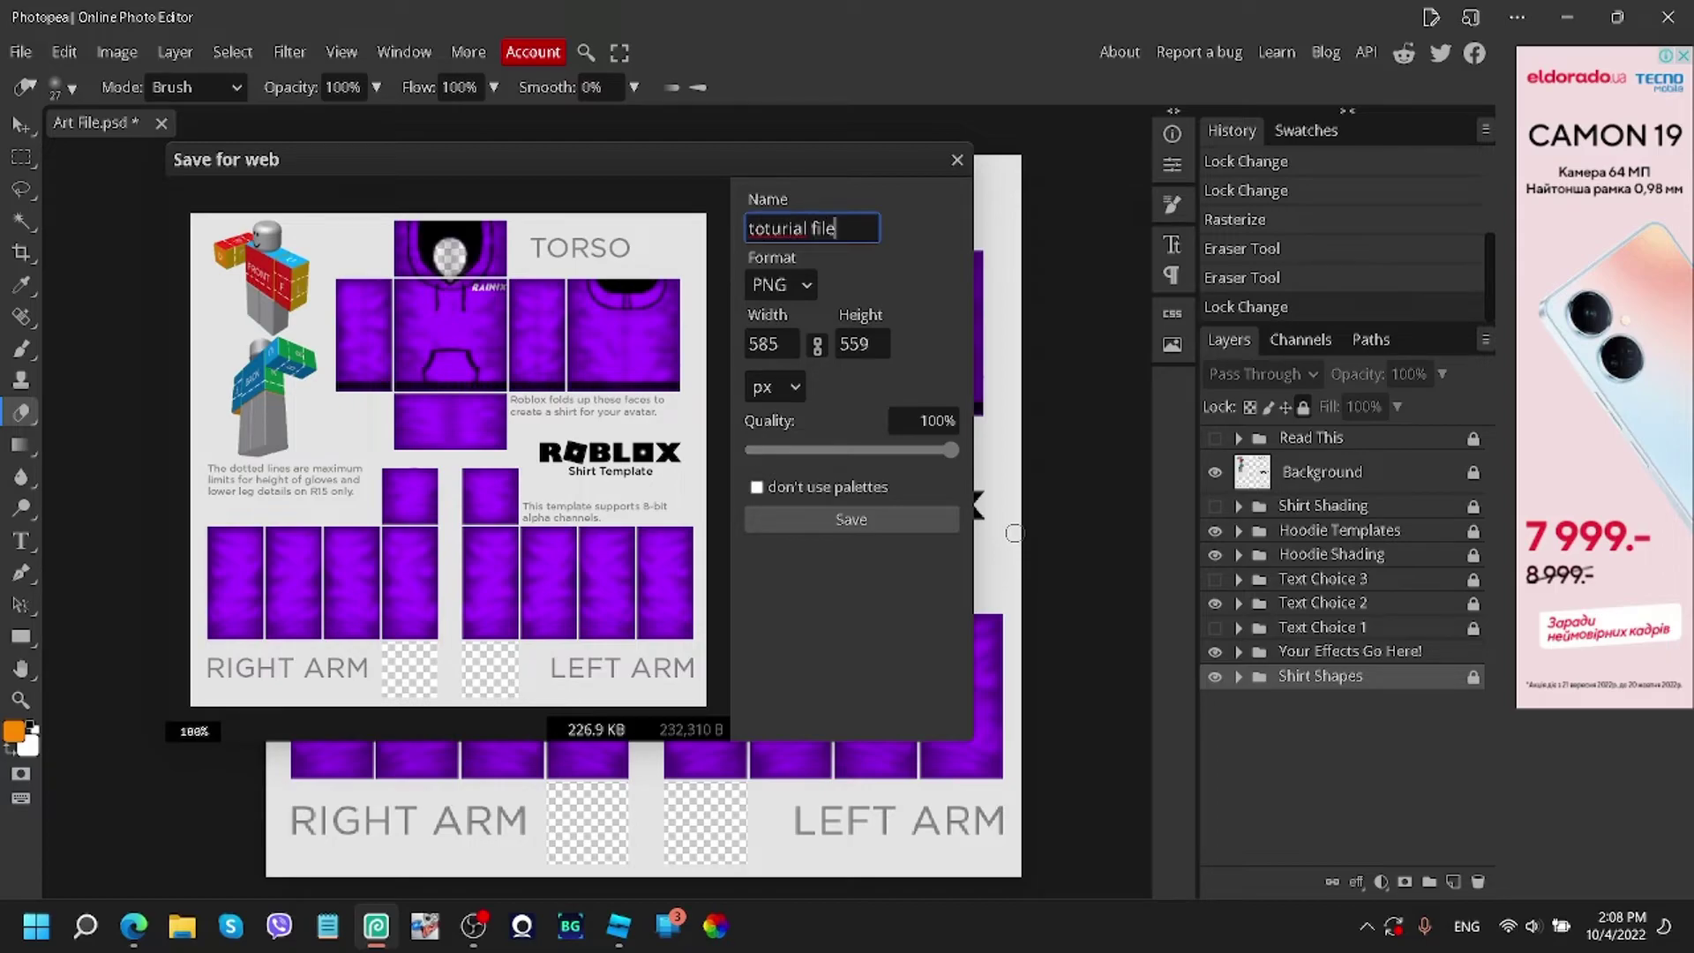
left_click(851, 519)
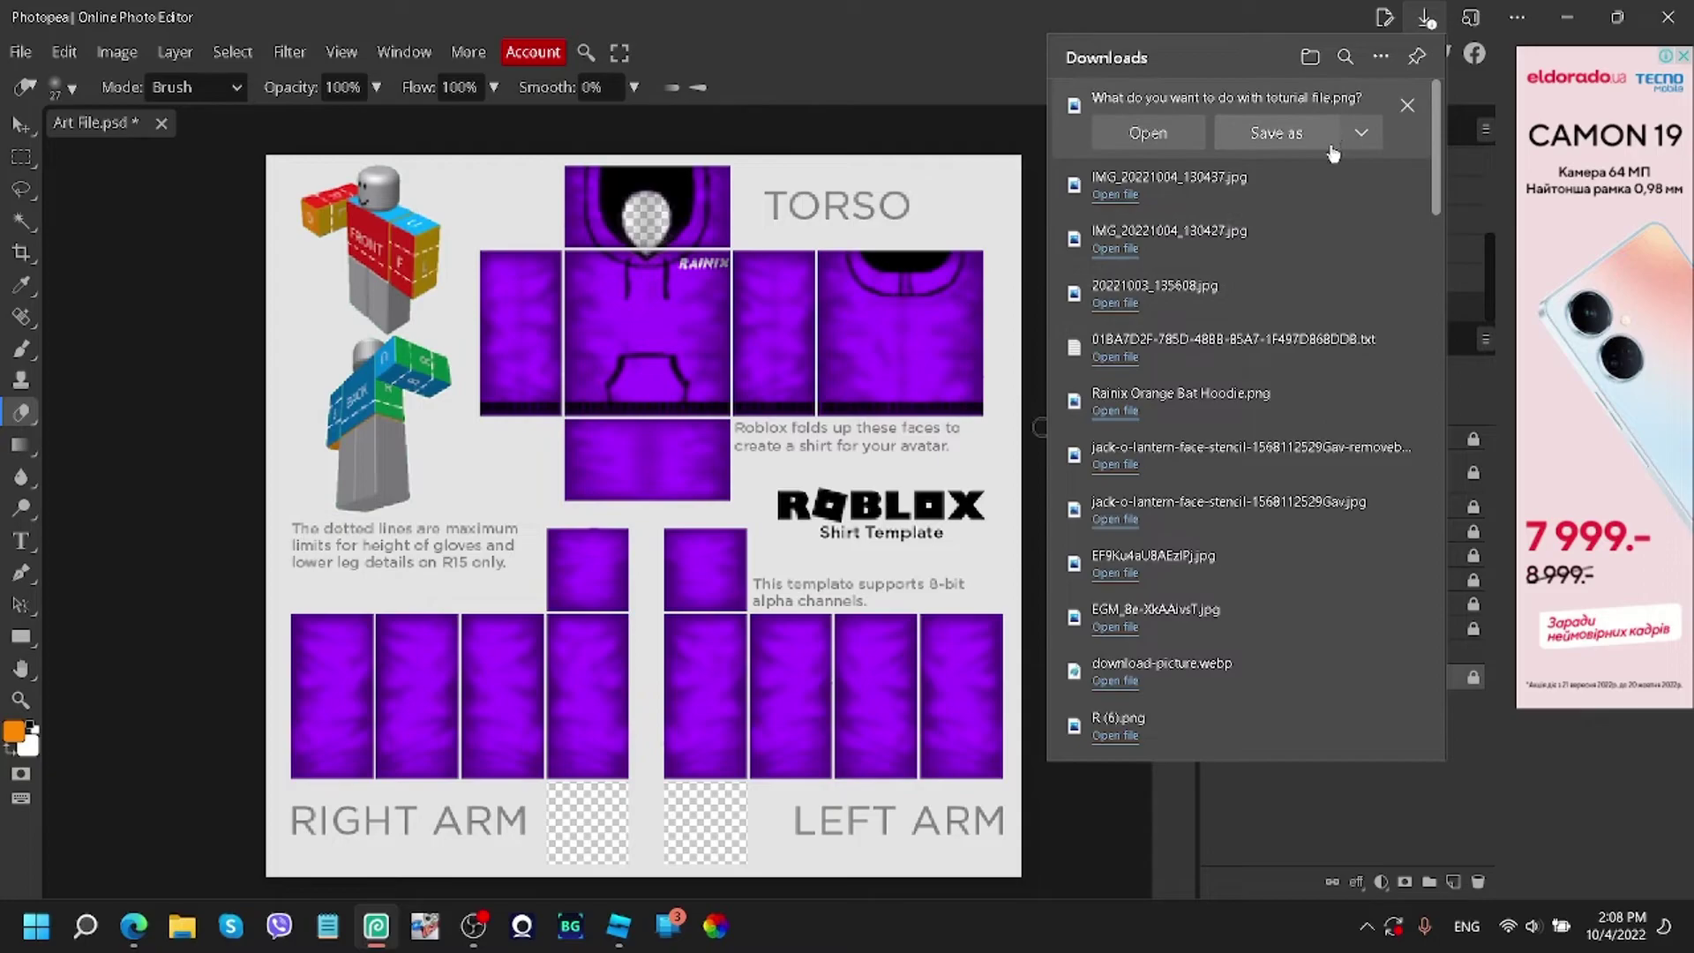
Save the downloaded toturial file.png to the computer and close the downloads list.
left_click(1359, 134)
left_click(1341, 171)
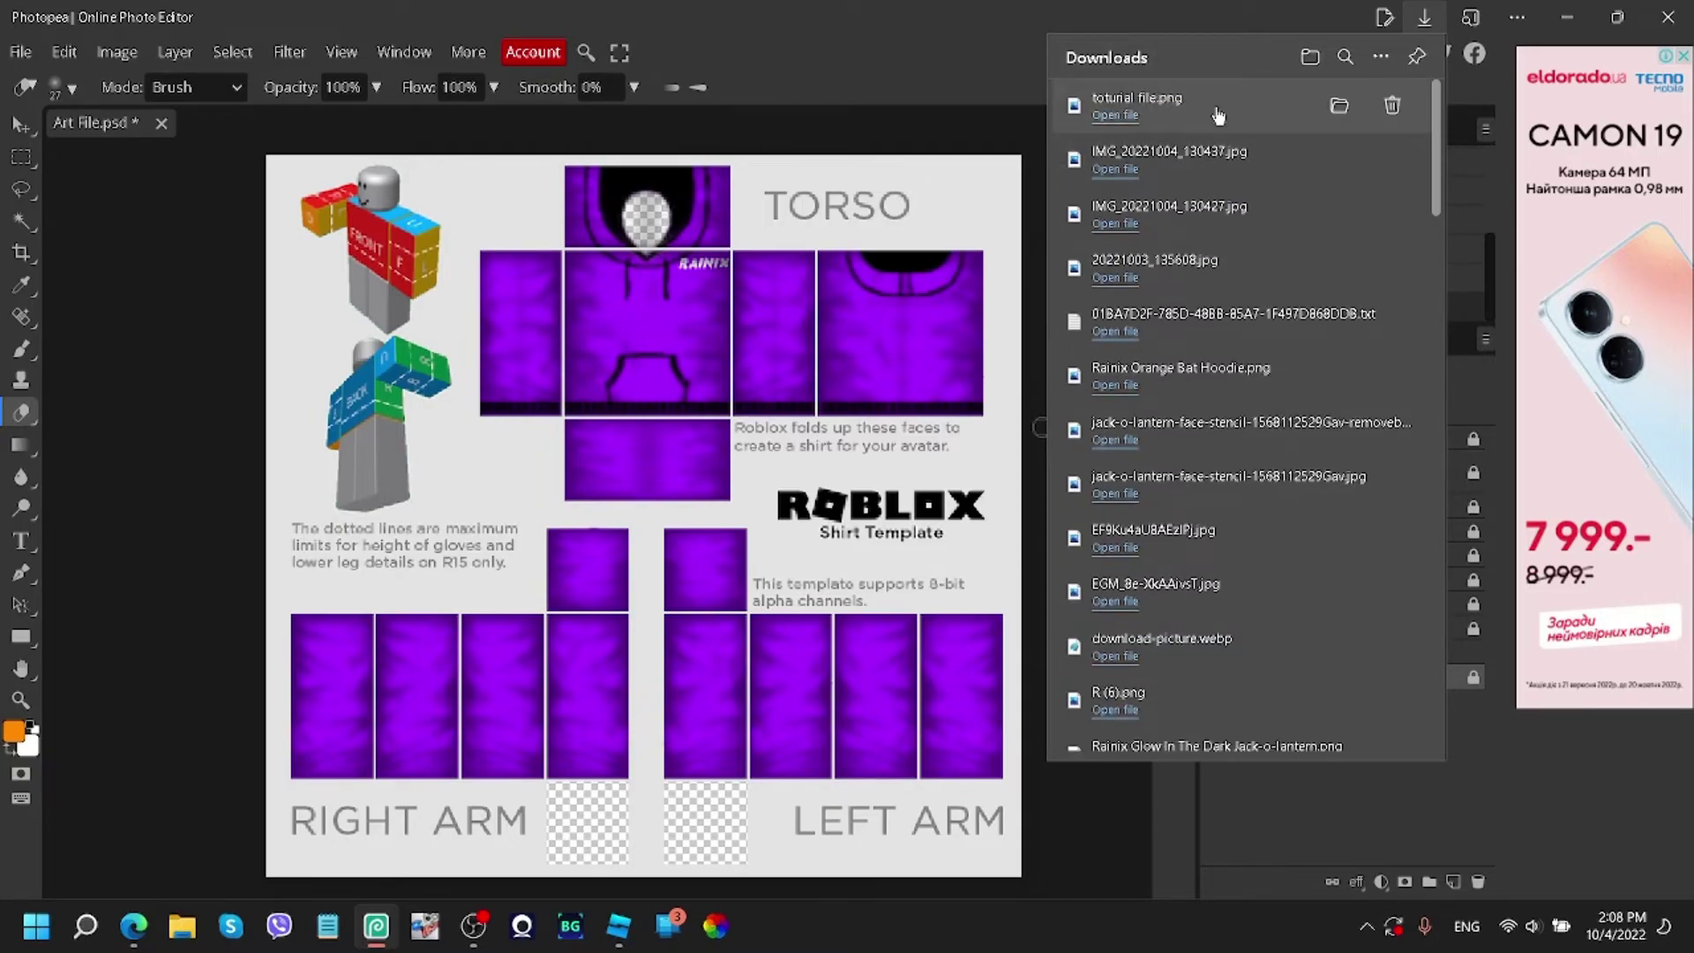
left_click(1424, 18)
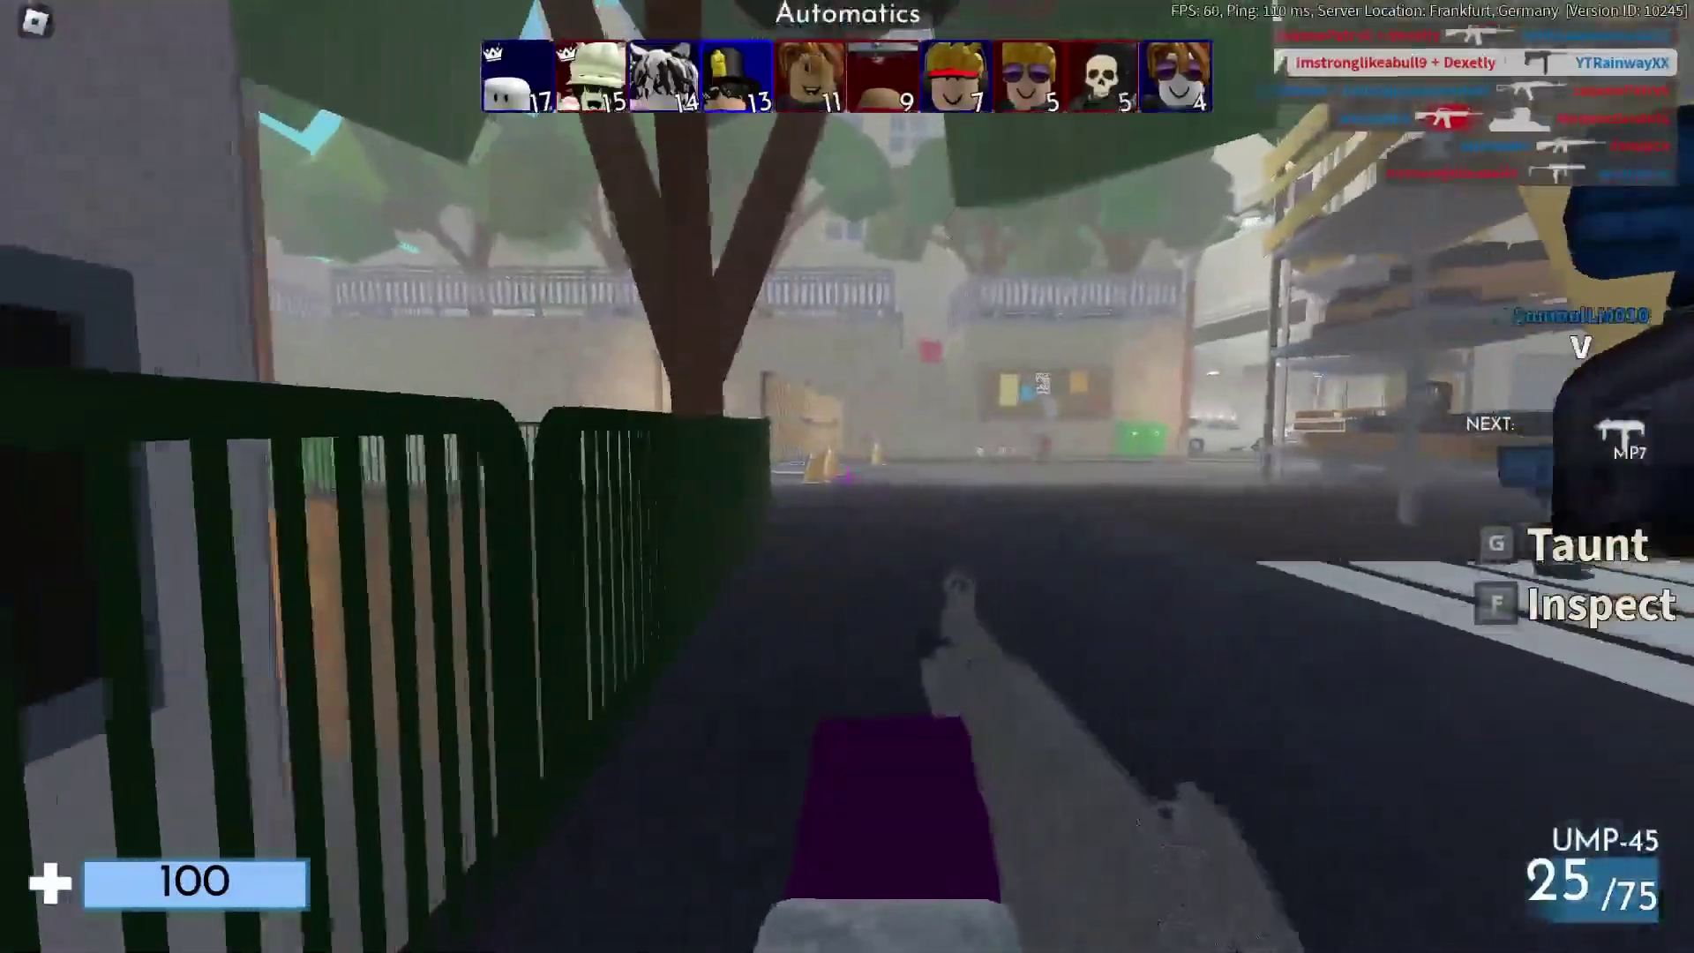
key("w")
left_click(847, 476)
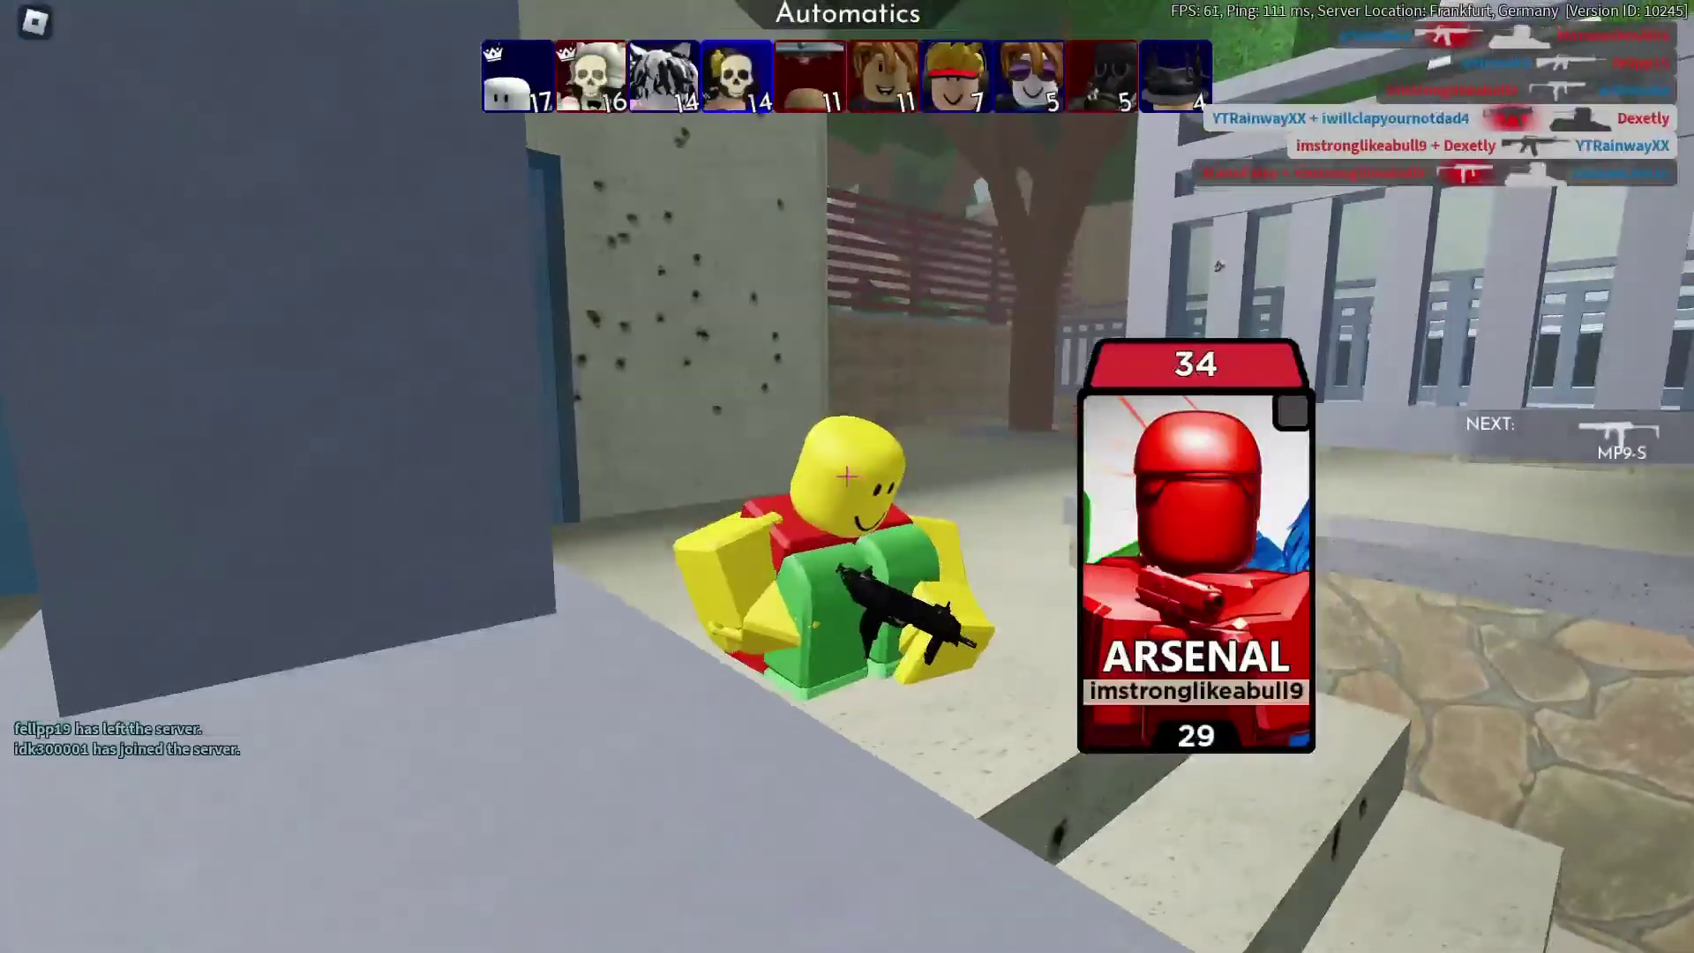
key("w")
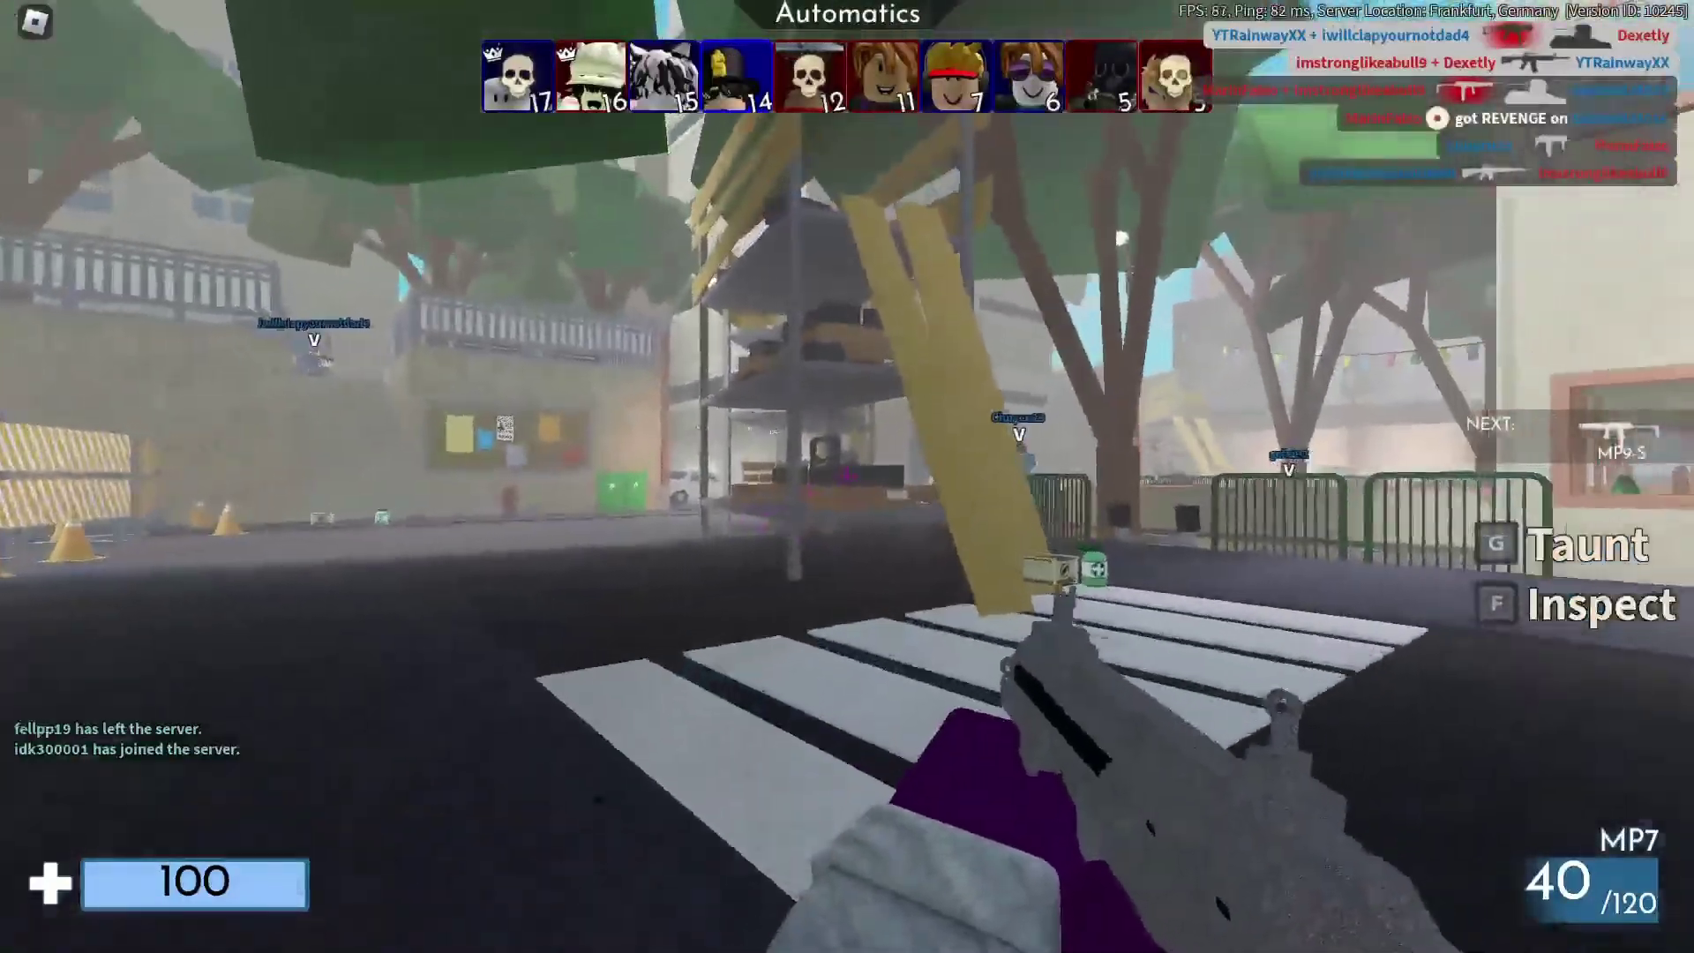
key("w")
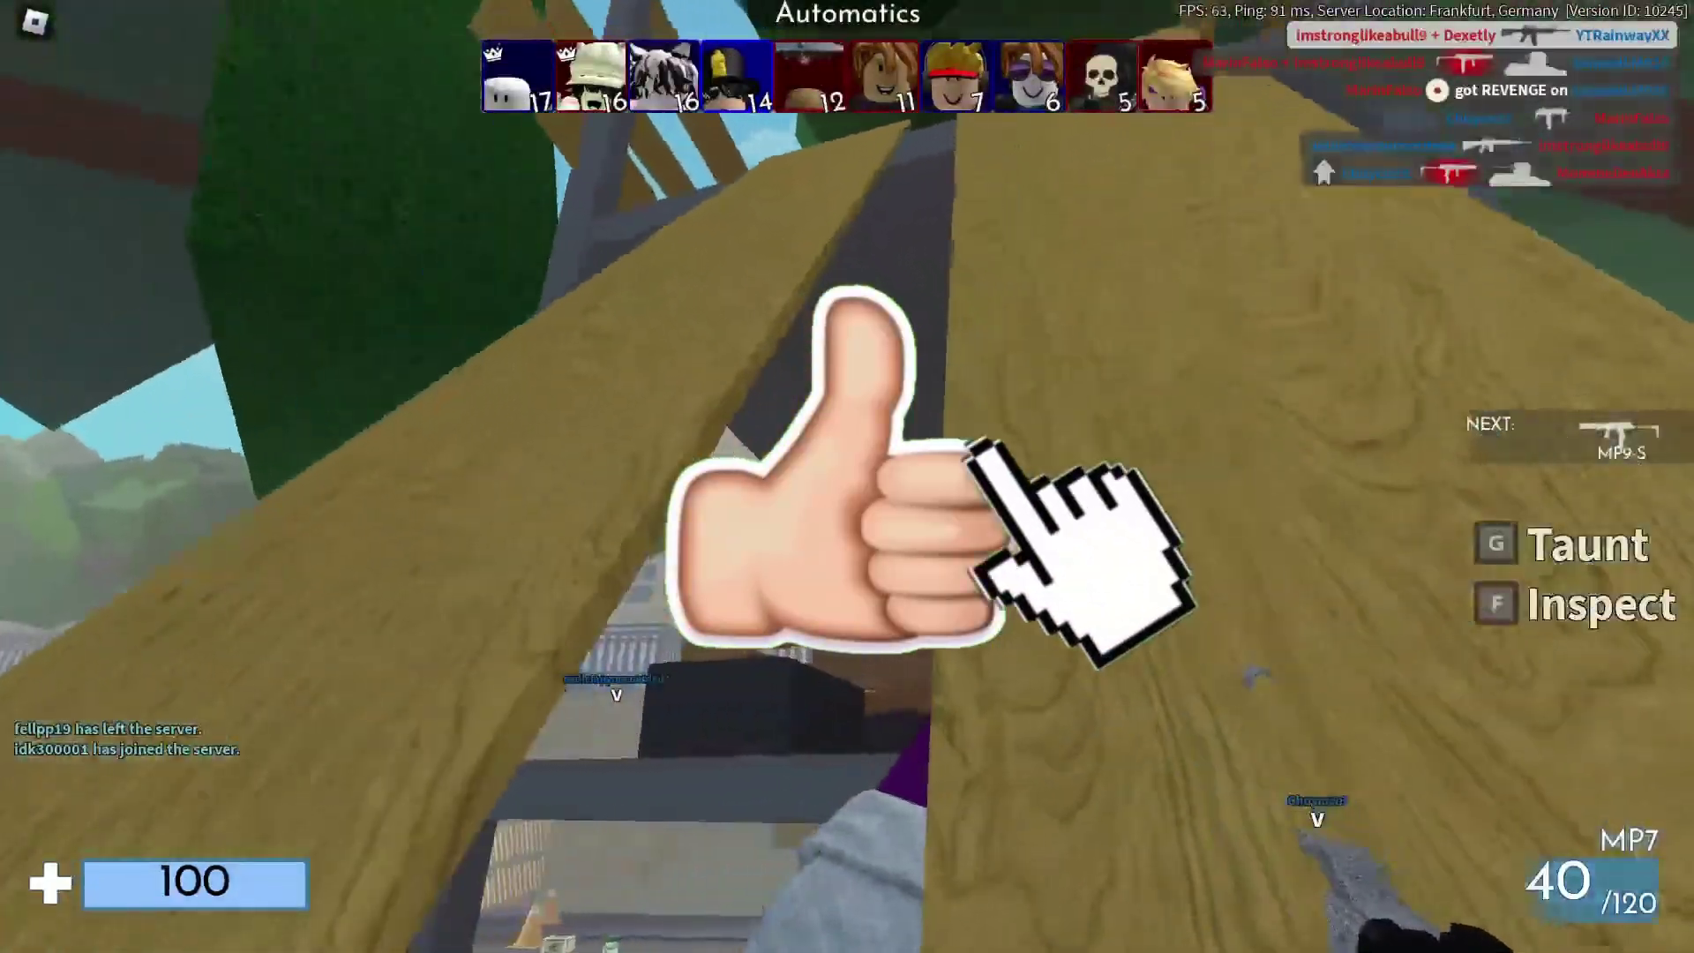
key("w")
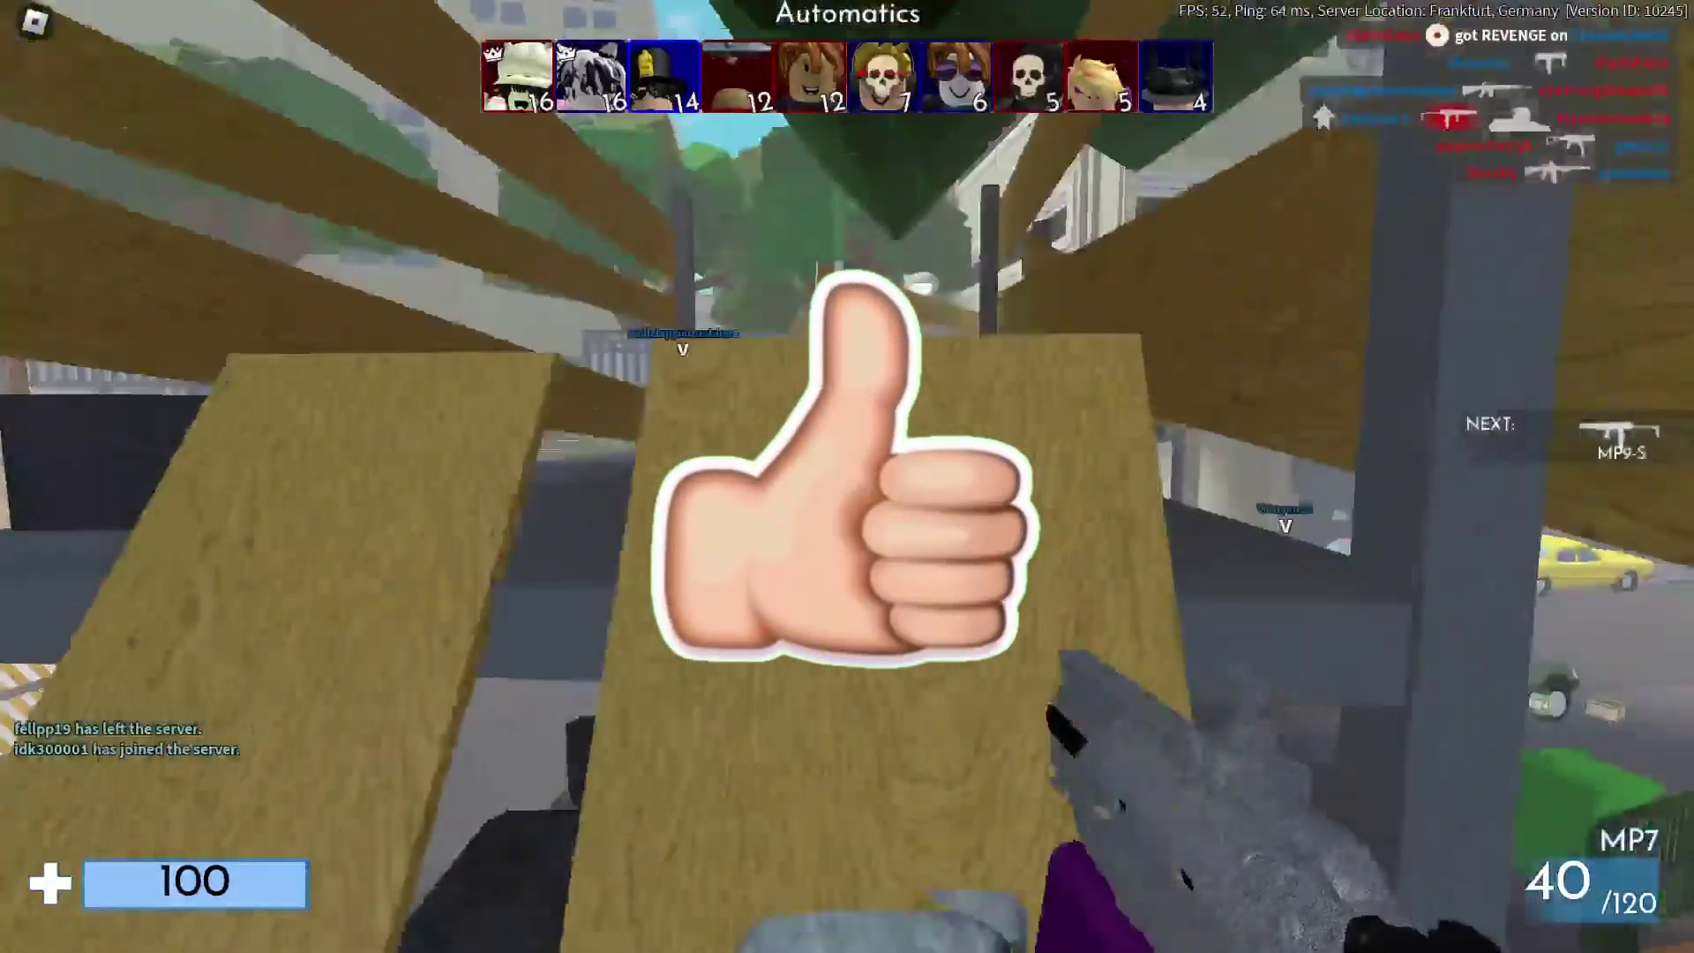
key("w")
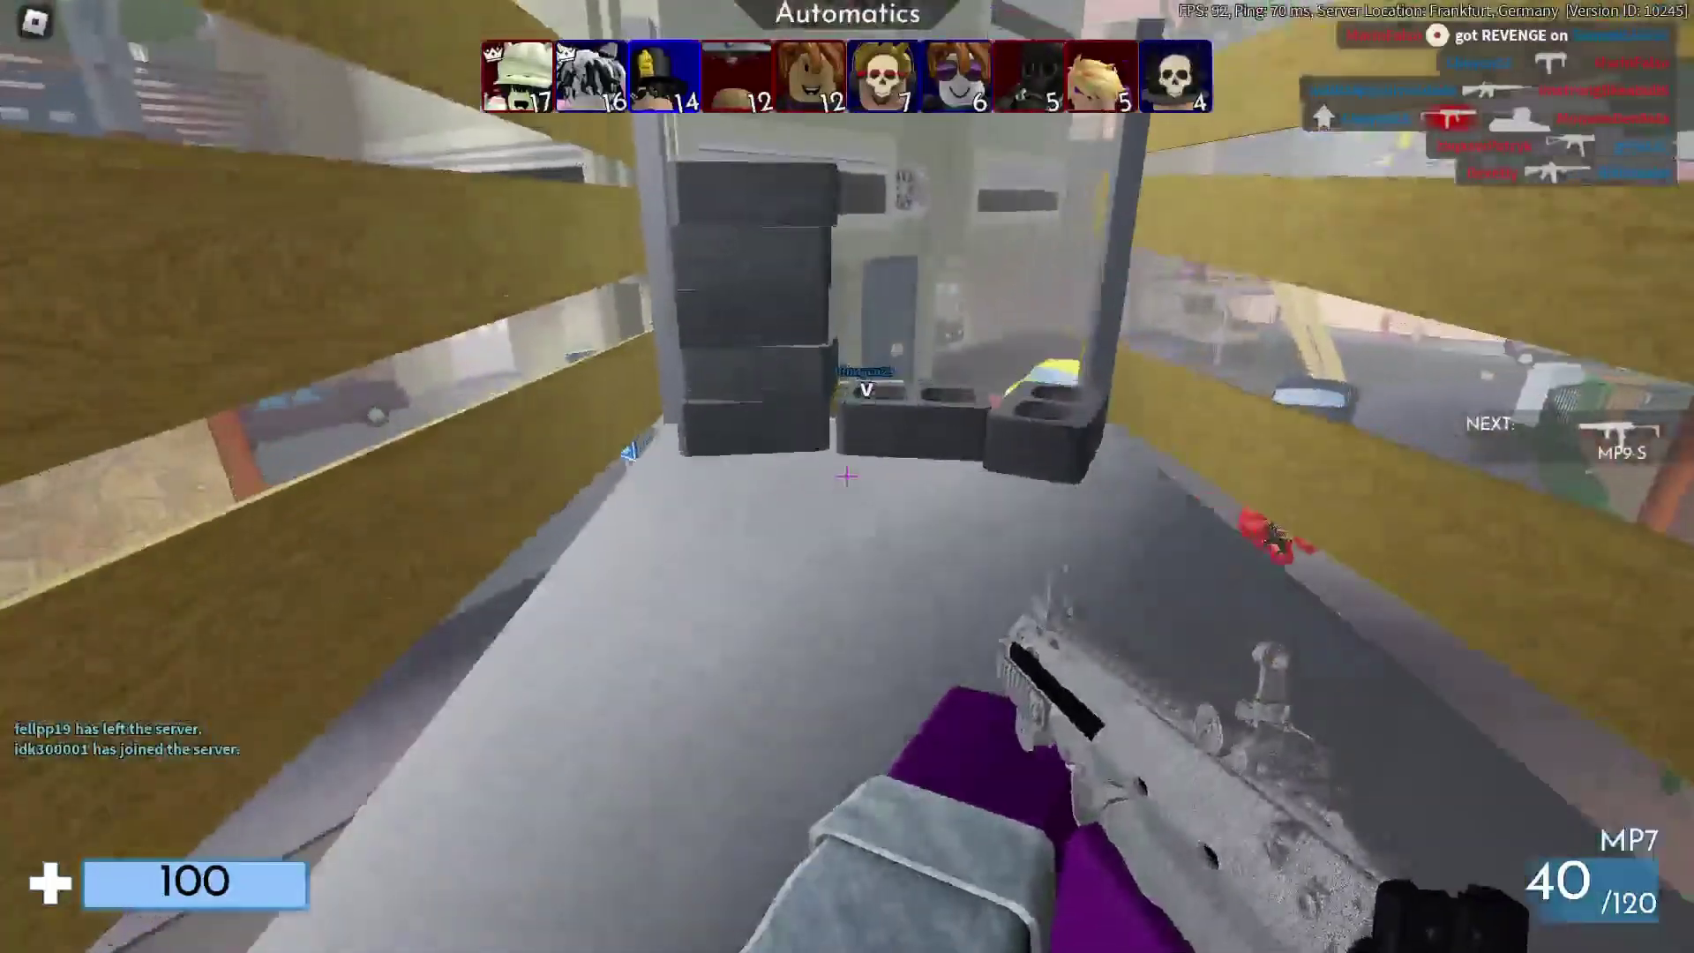
key("w")
left_click(847, 477)
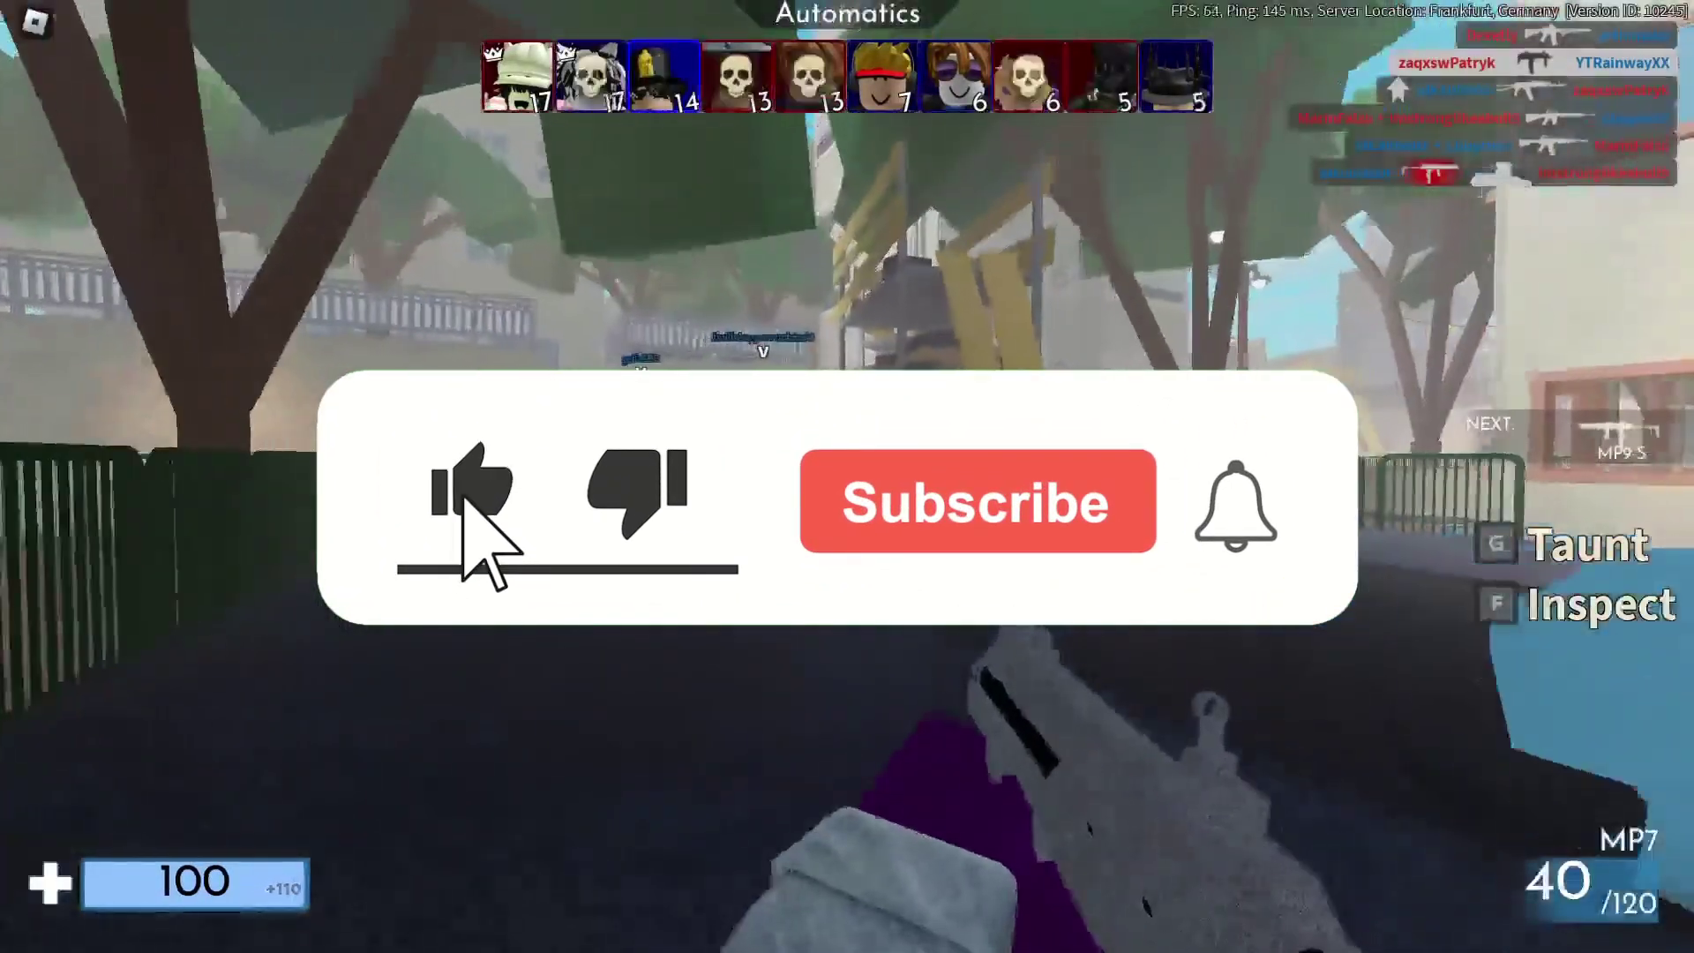
key("w")
key("w")
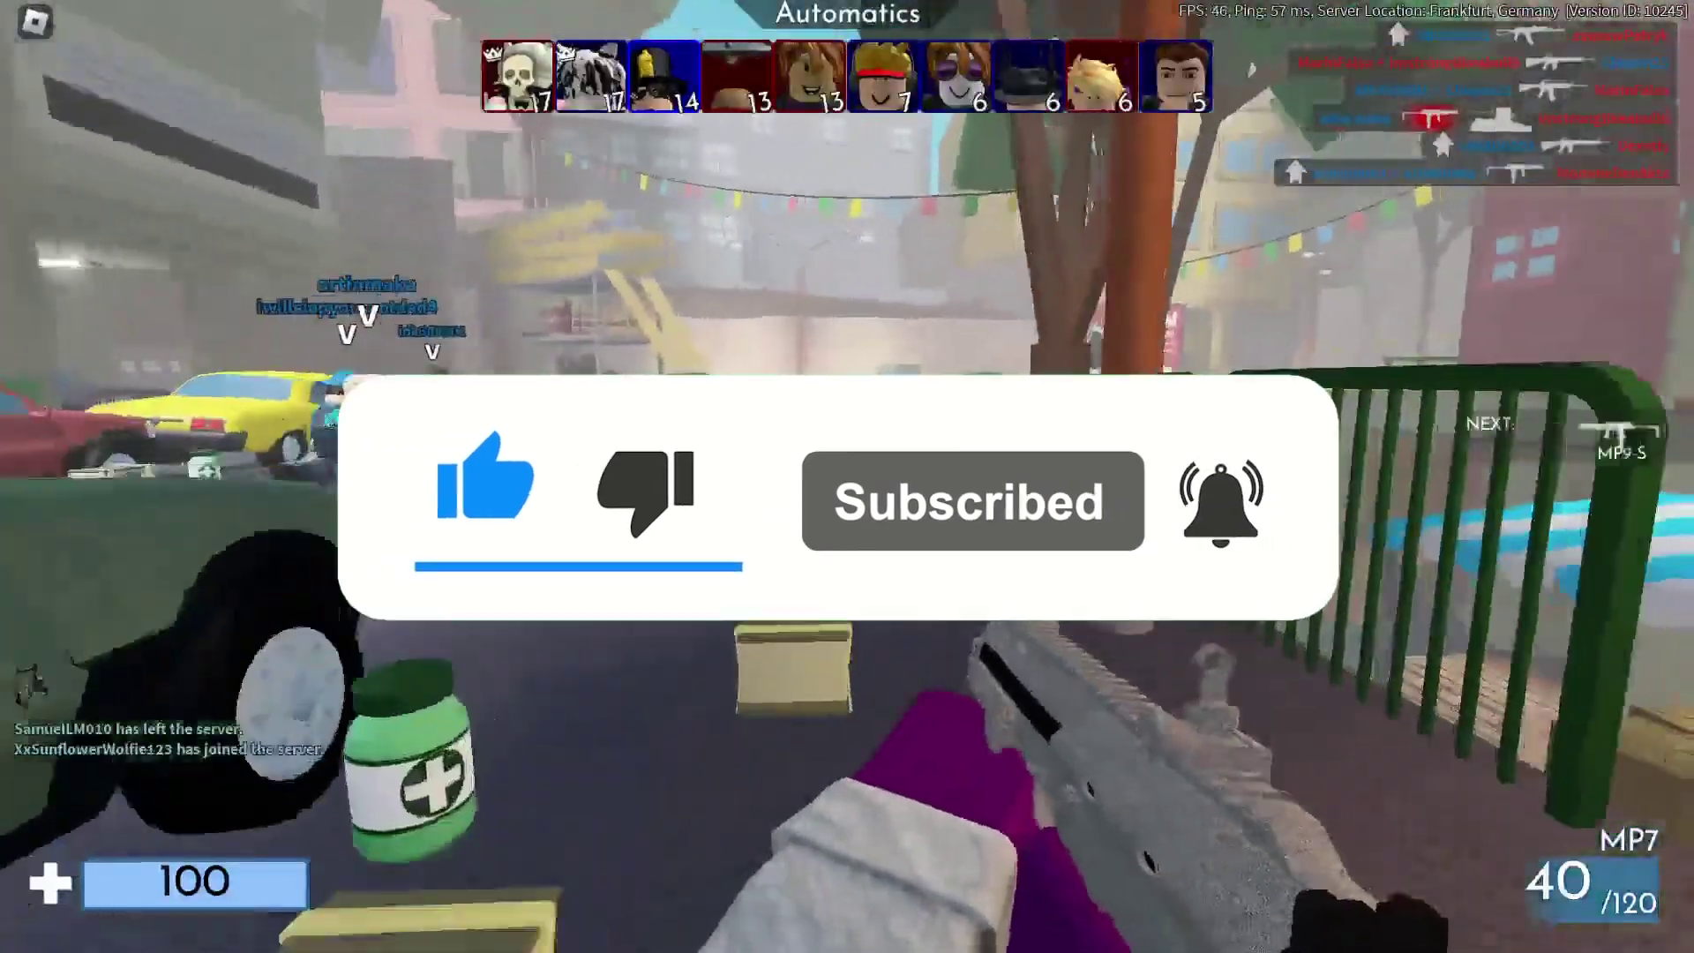
key("w")
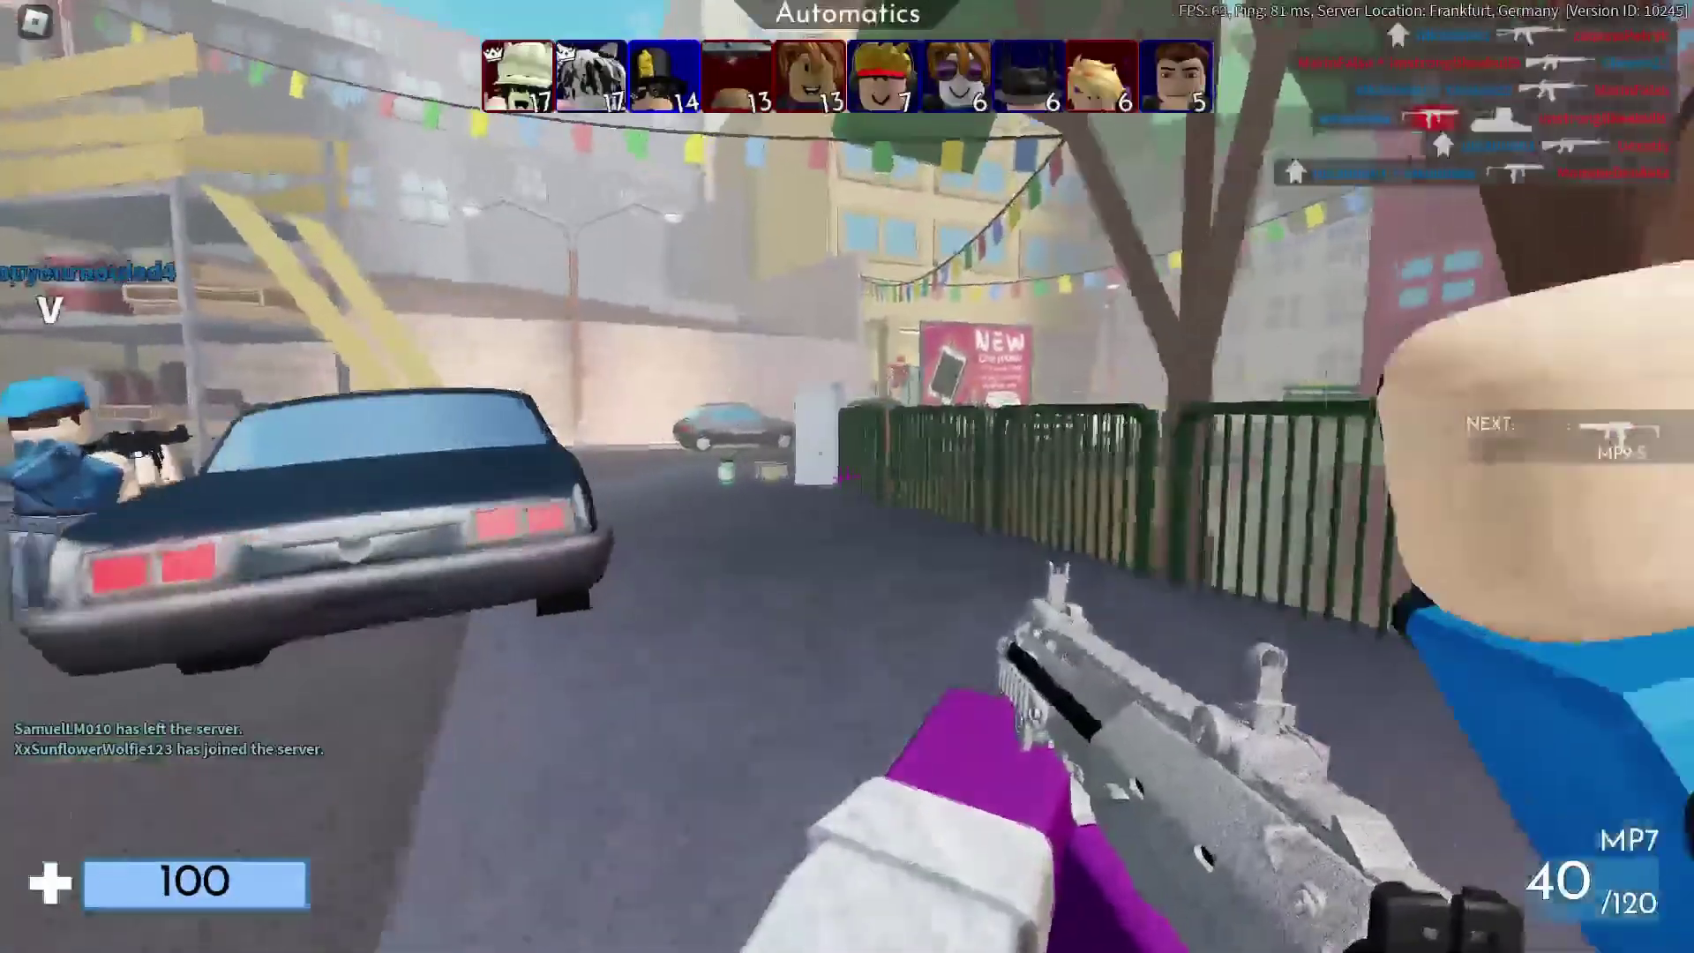
left_click(841, 477)
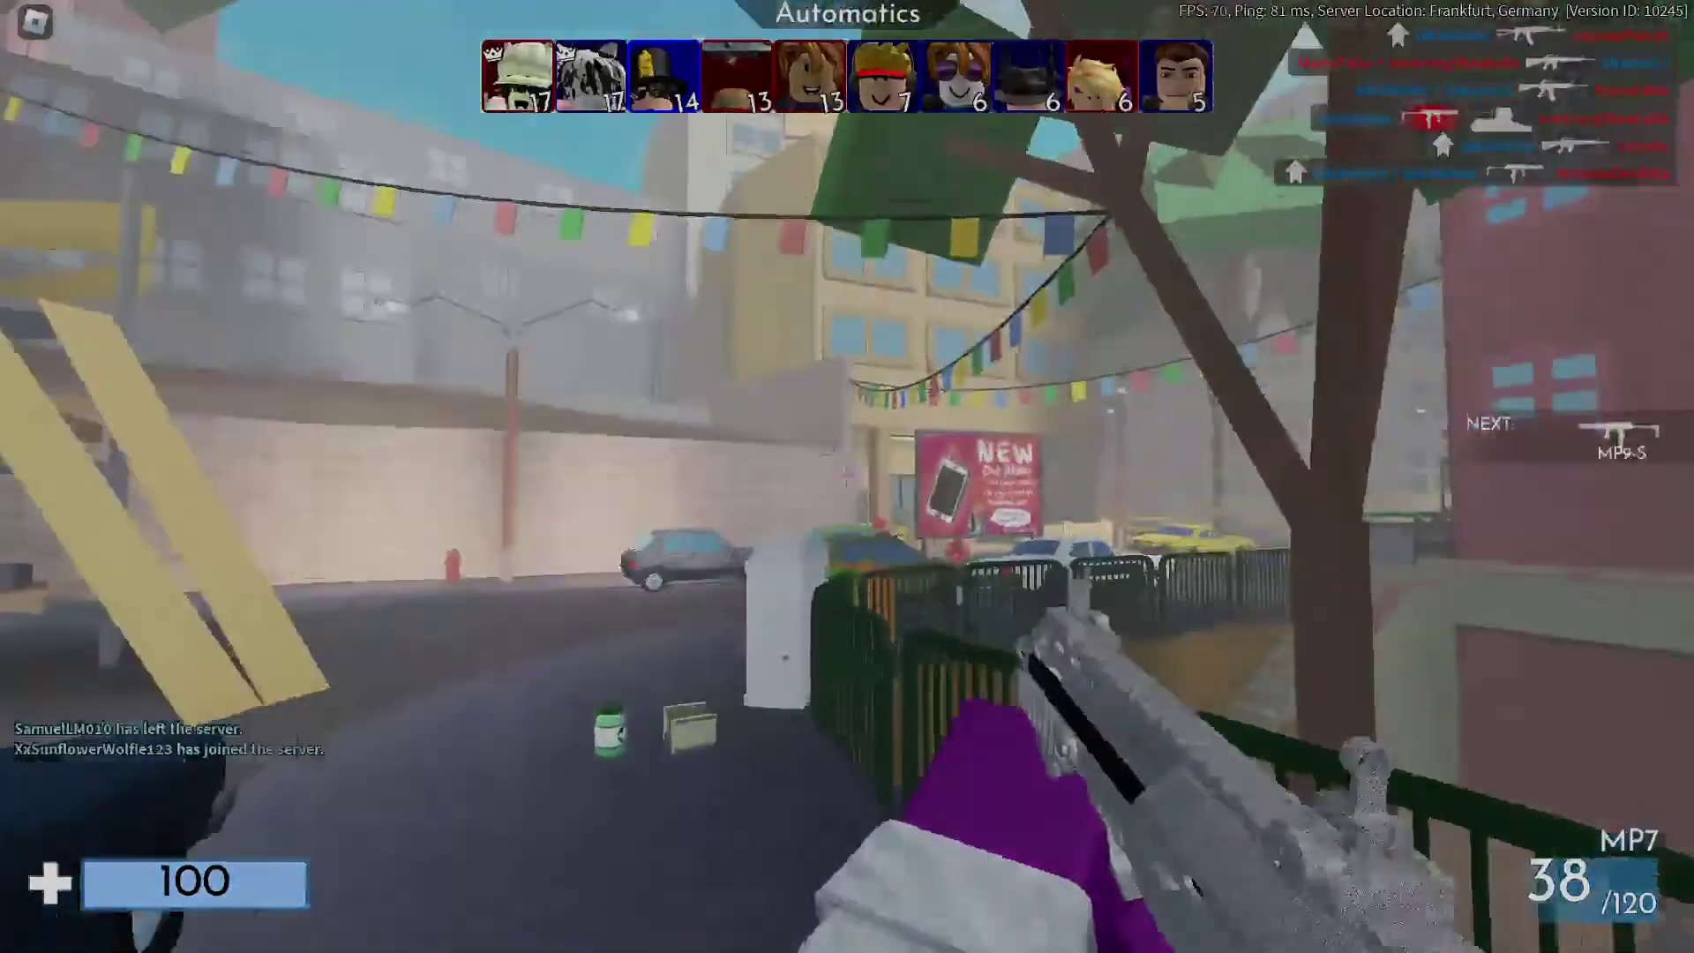